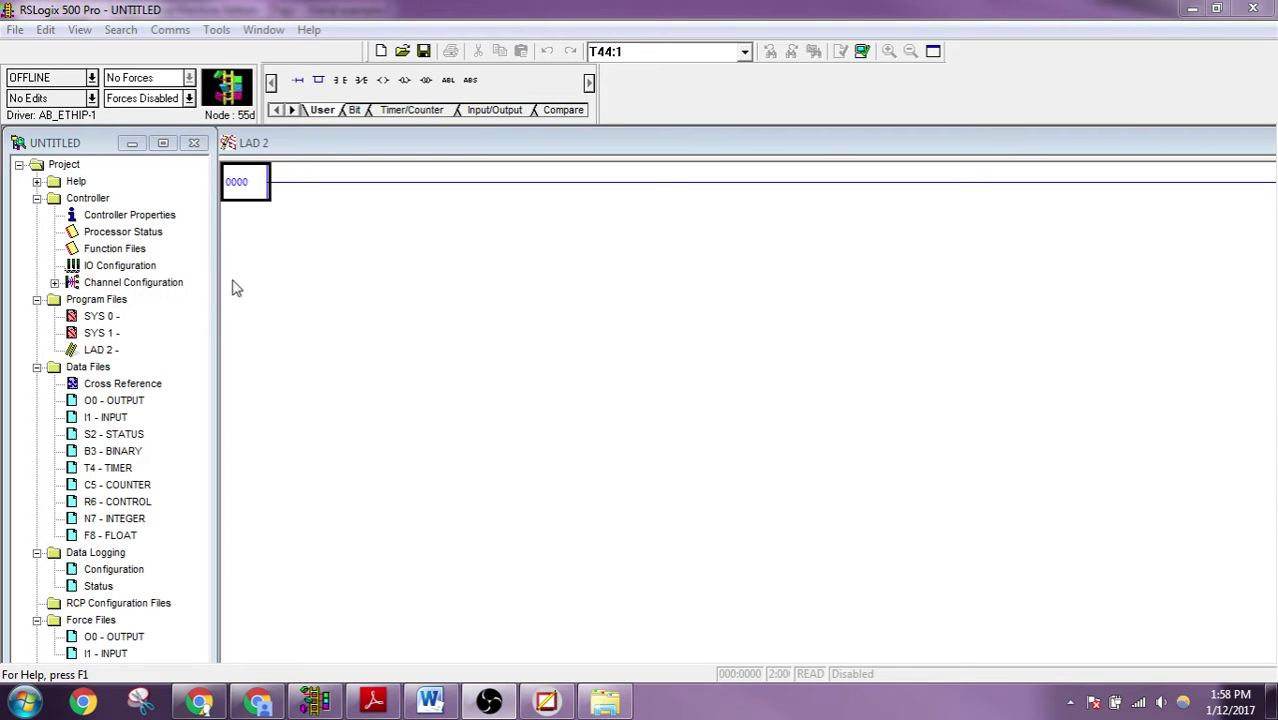
Step: Insert a new rung and put an XIC contact I:0/0, described 'test', on rung 0000
right_click(258, 188)
click(314, 234)
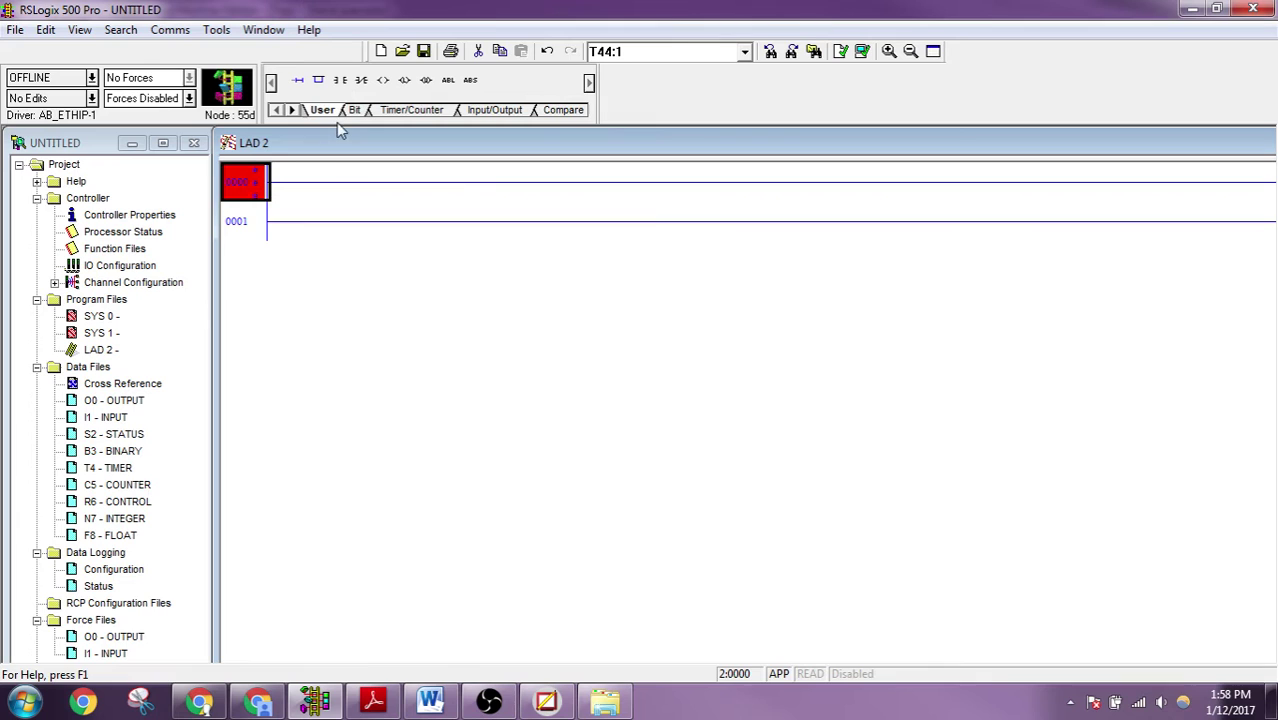
click(340, 81)
text(I)
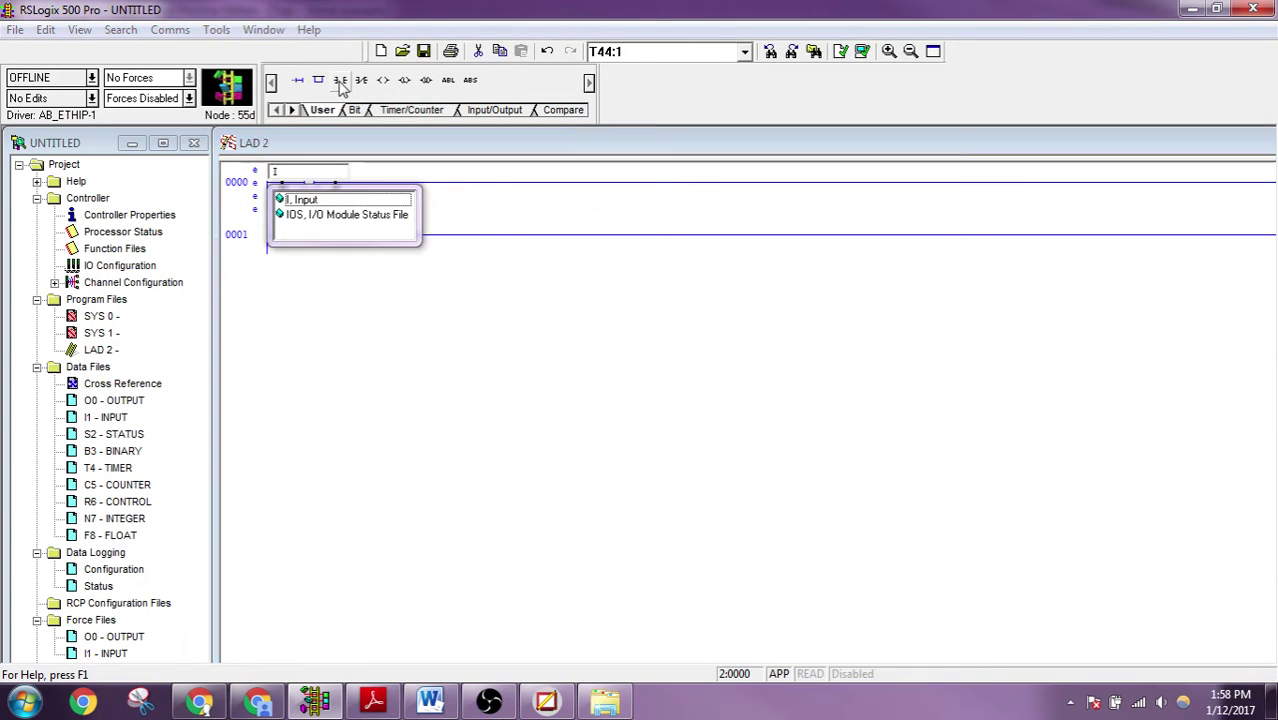
text(:0/0)
key(Return)
text(test)
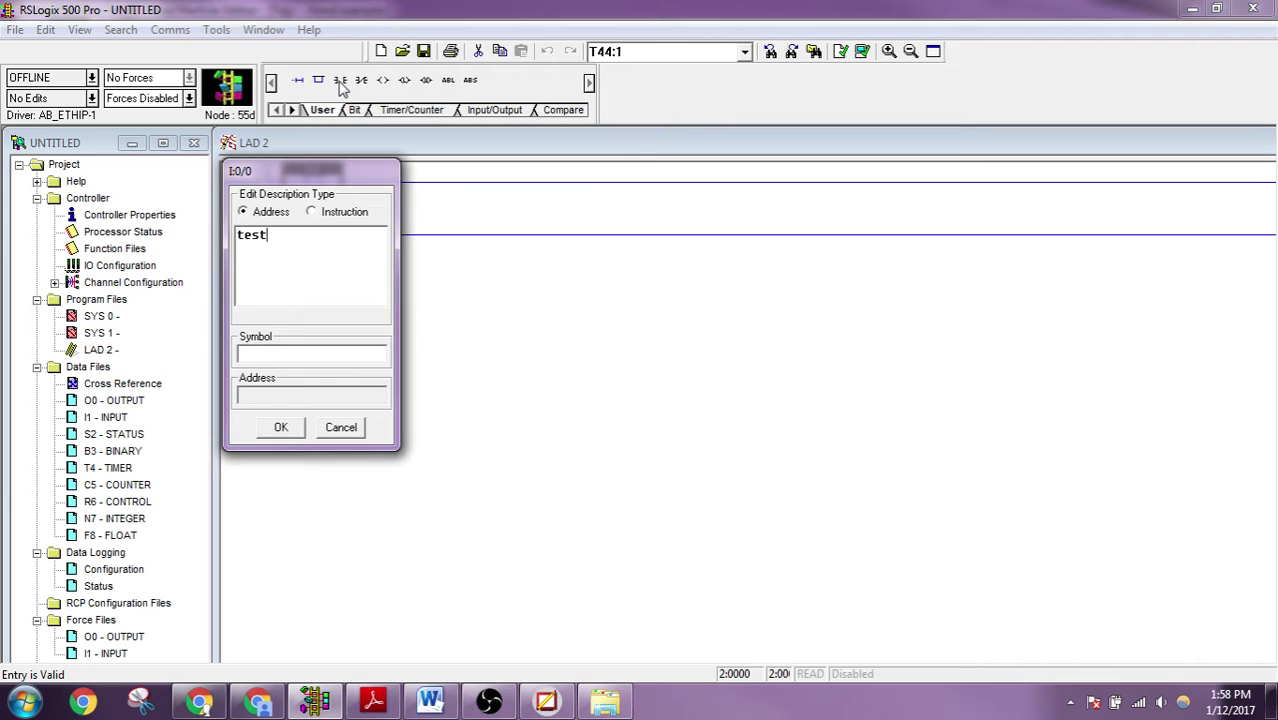
key(Return)
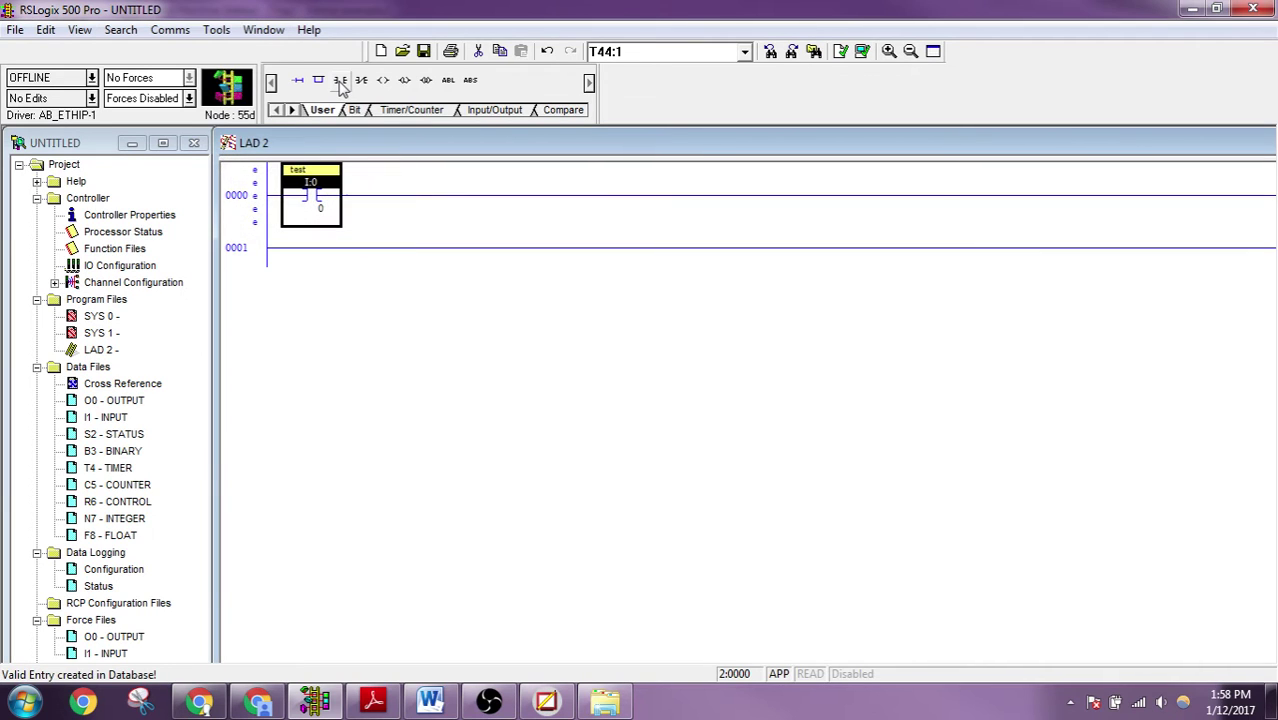
Step: Add a TON timer to rung 0000 and apply the Default Project window arrangement
click(410, 112)
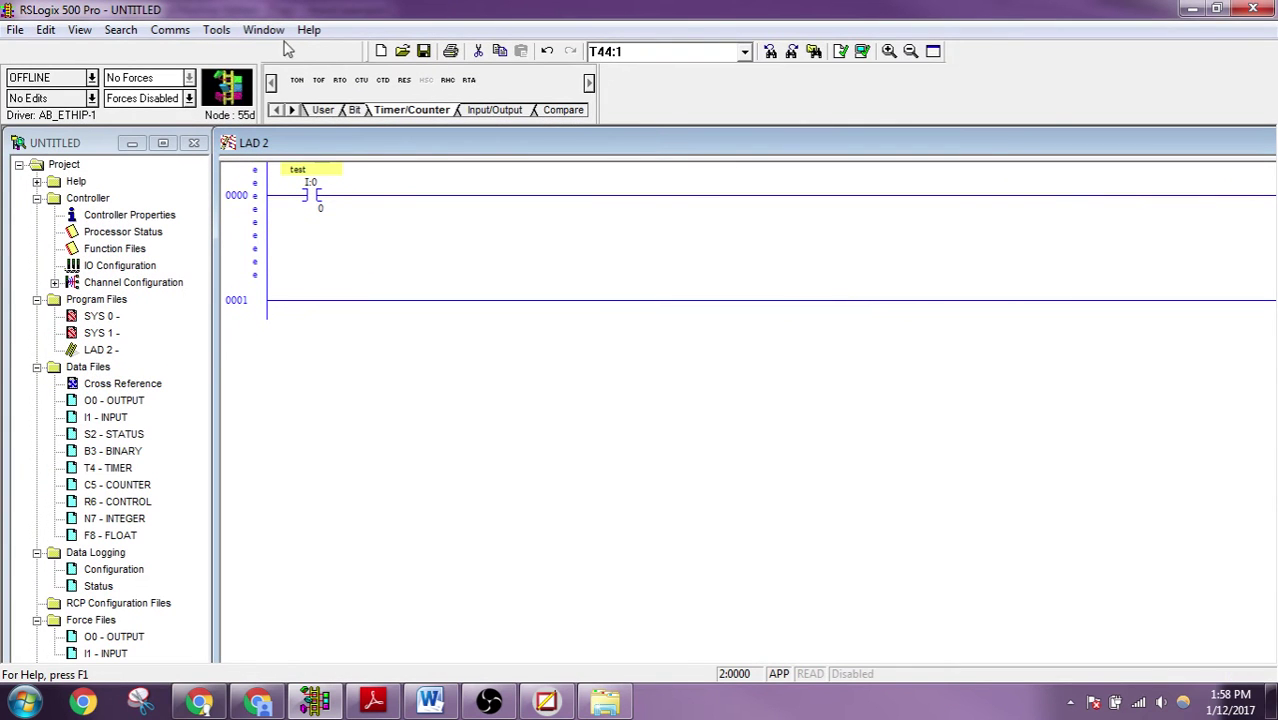
click(263, 29)
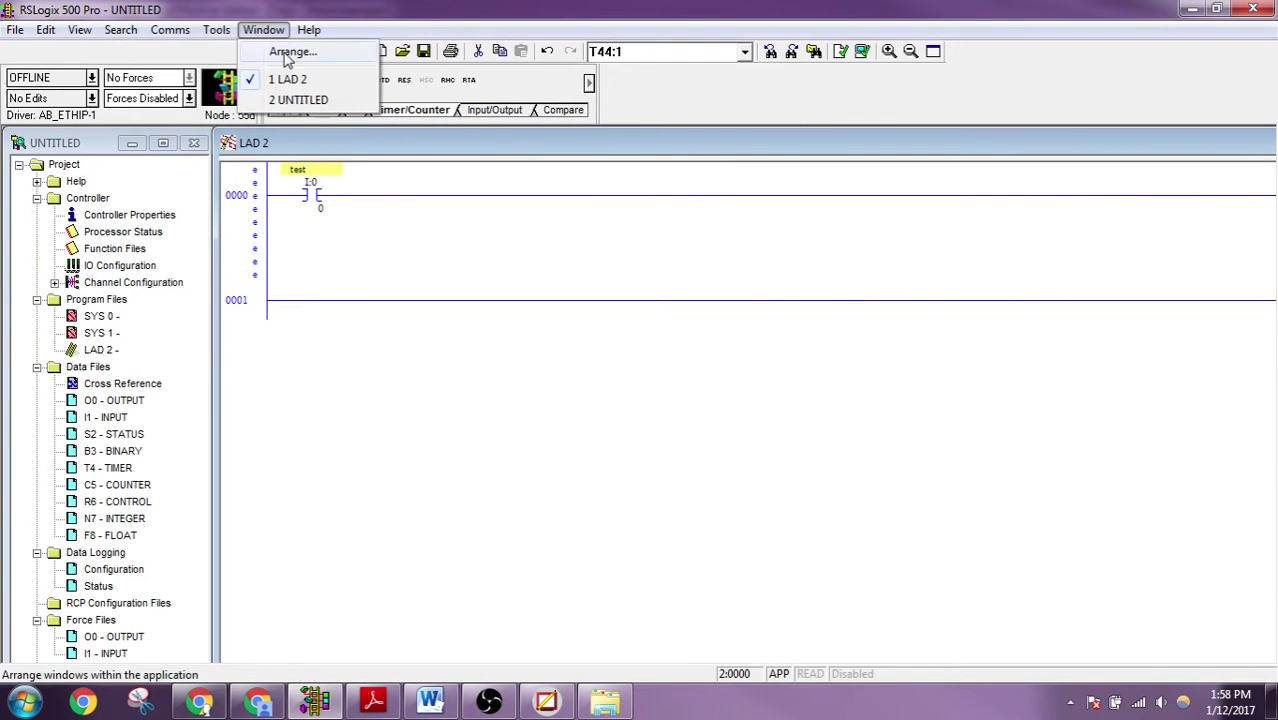
click(290, 48)
click(700, 308)
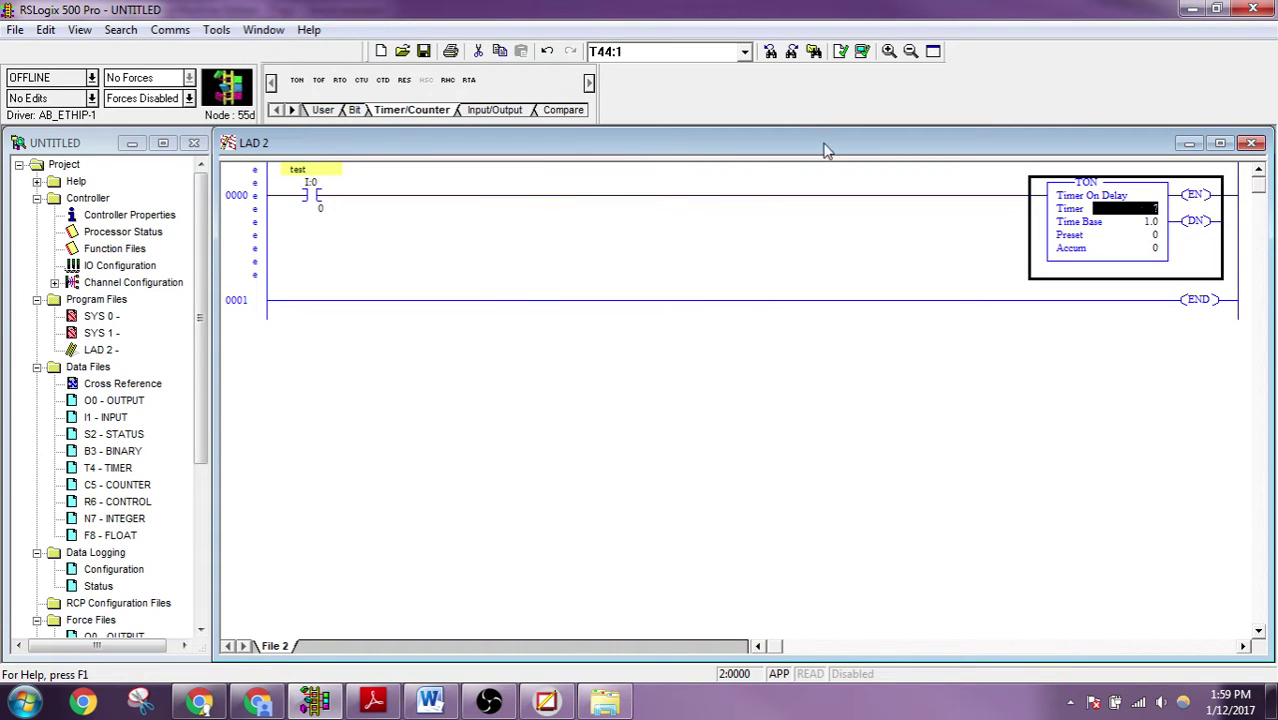
click(263, 29)
click(290, 48)
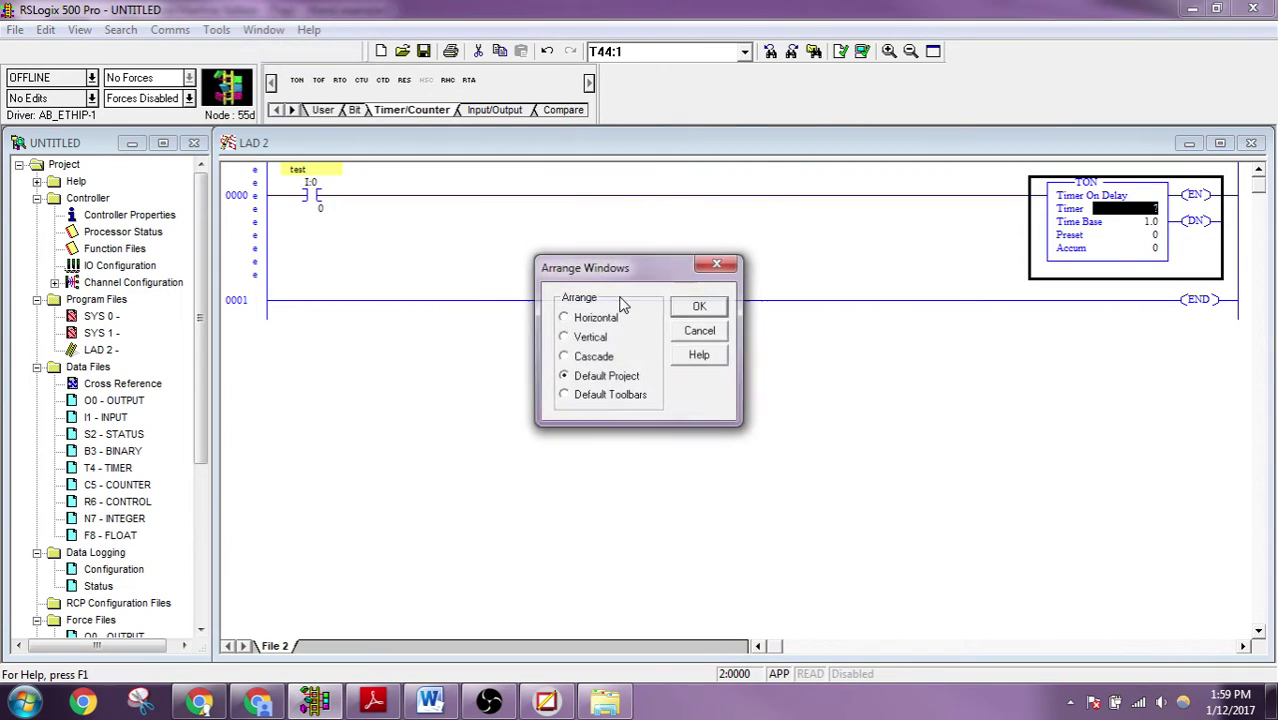
click(702, 307)
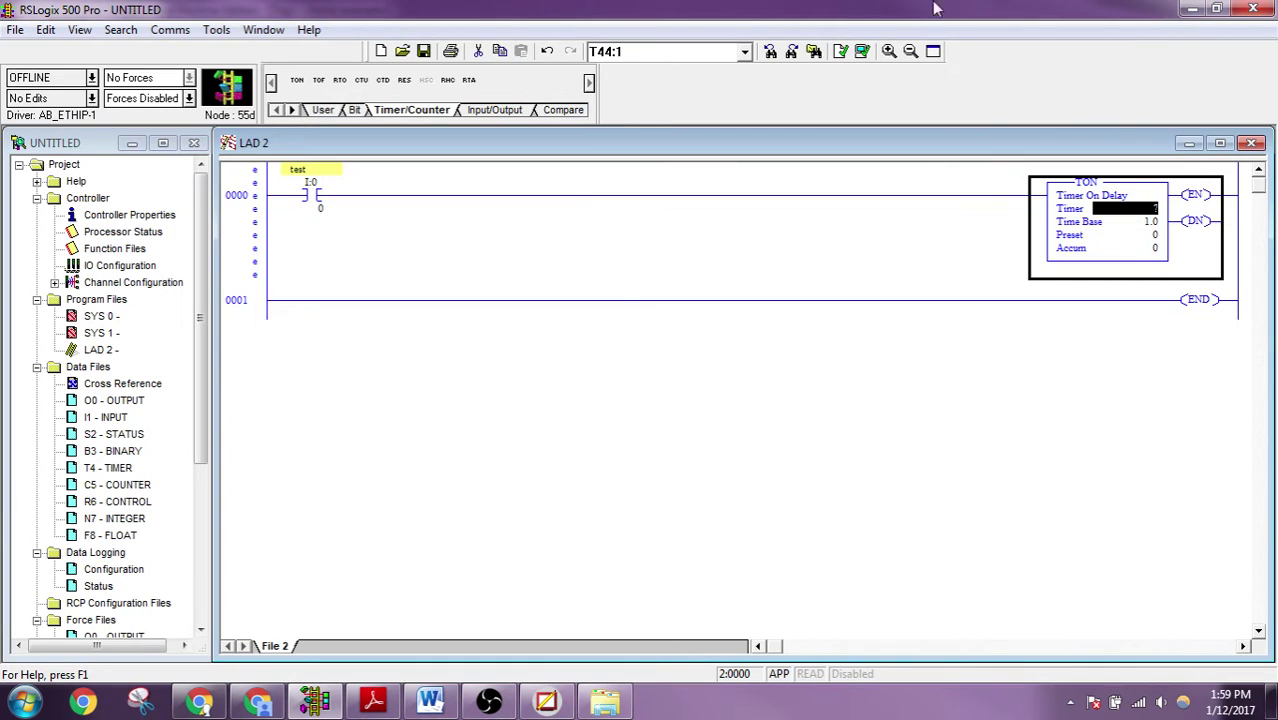
Step: Configure the TON as T4:0 with time base 0.01, preset 10 and accumulator 0
double_click(1114, 214)
text(T)
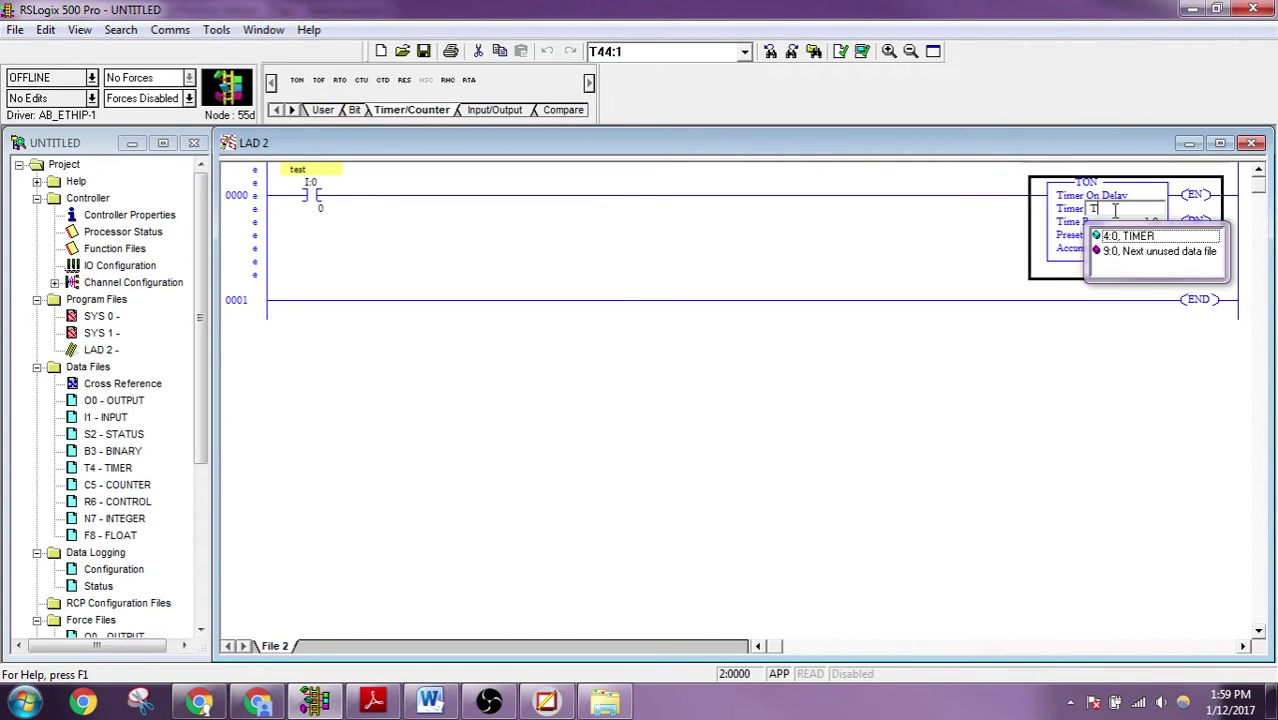
key(Return)
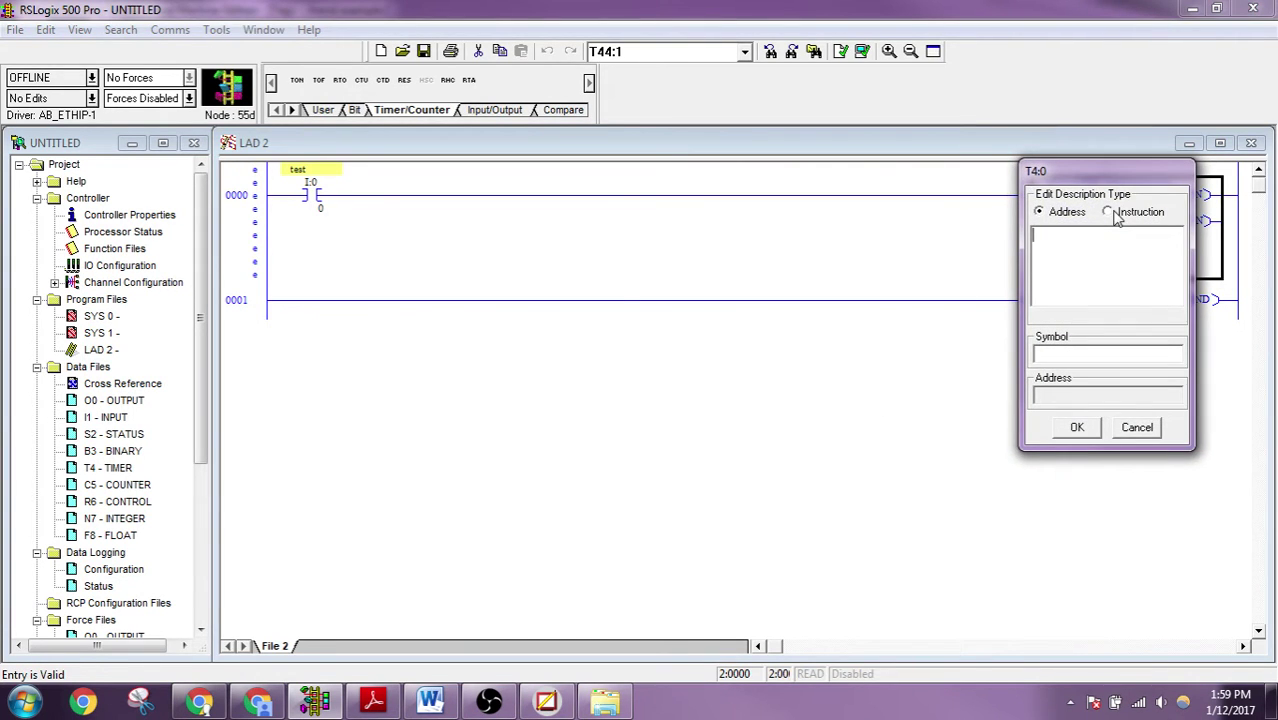
key(Return)
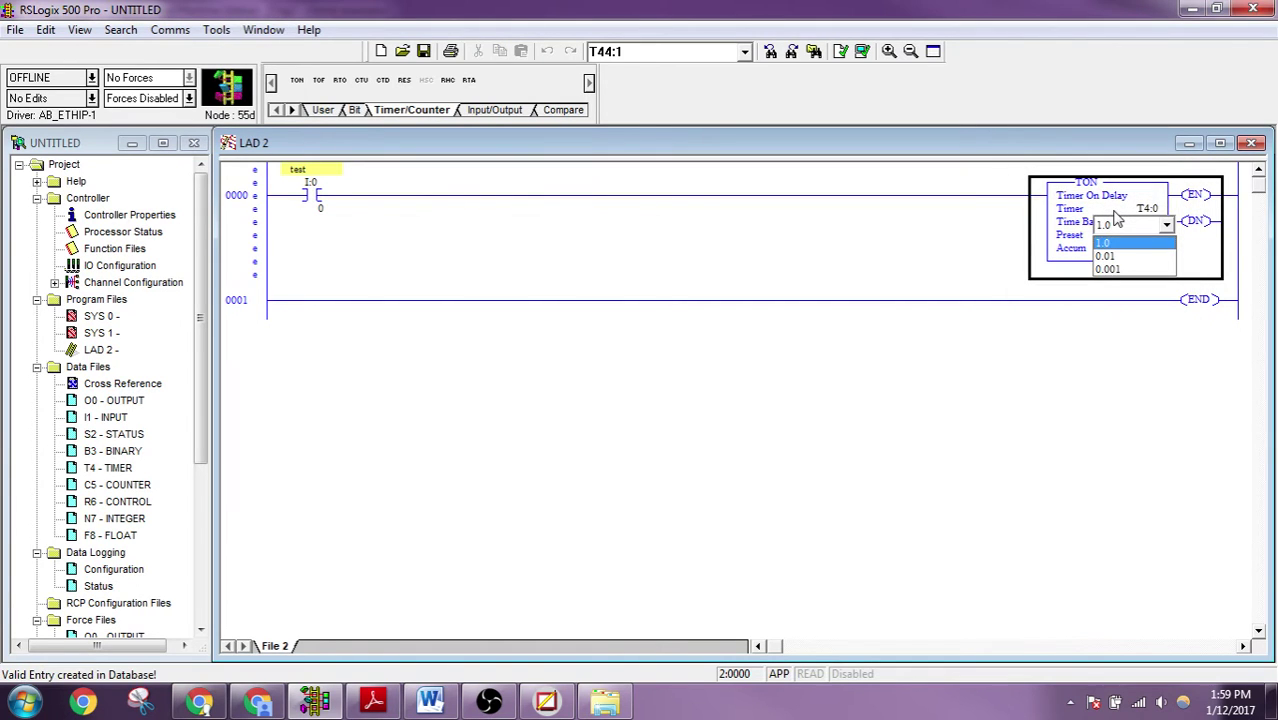
click(1116, 220)
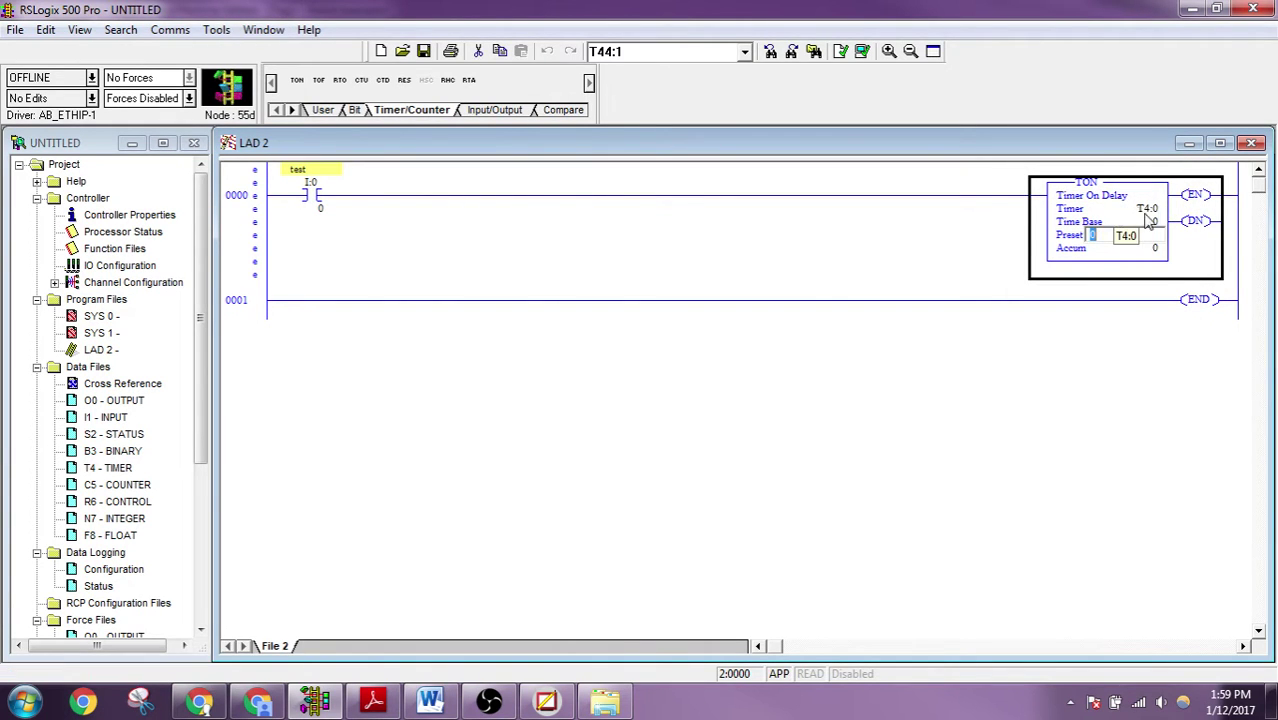
key(Return)
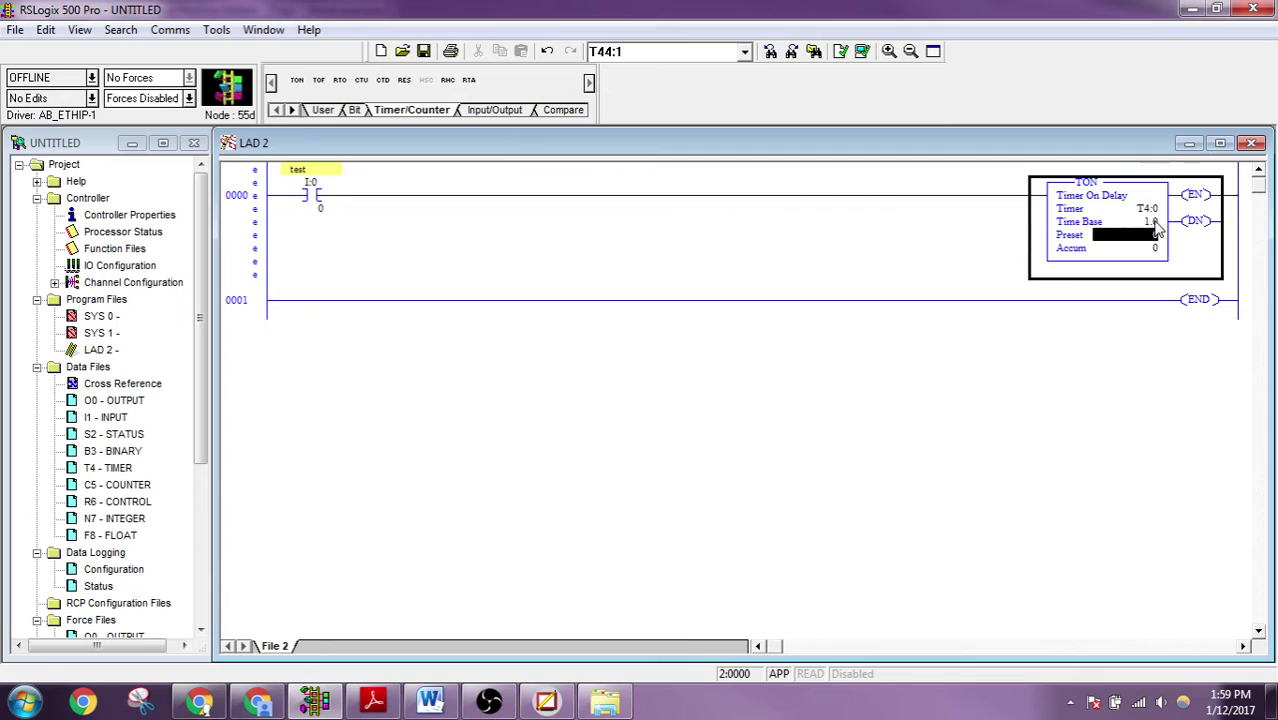
click(1158, 228)
key(Down)
key(Return)
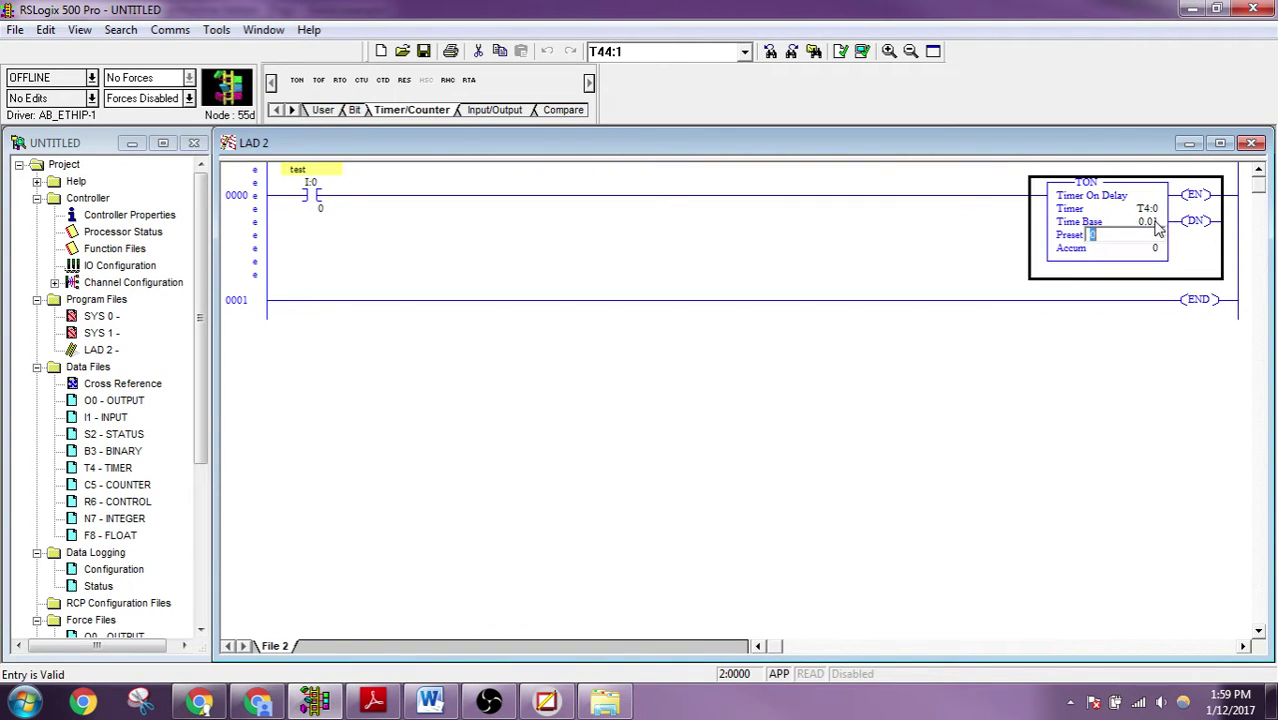
text(10)
key(Return)
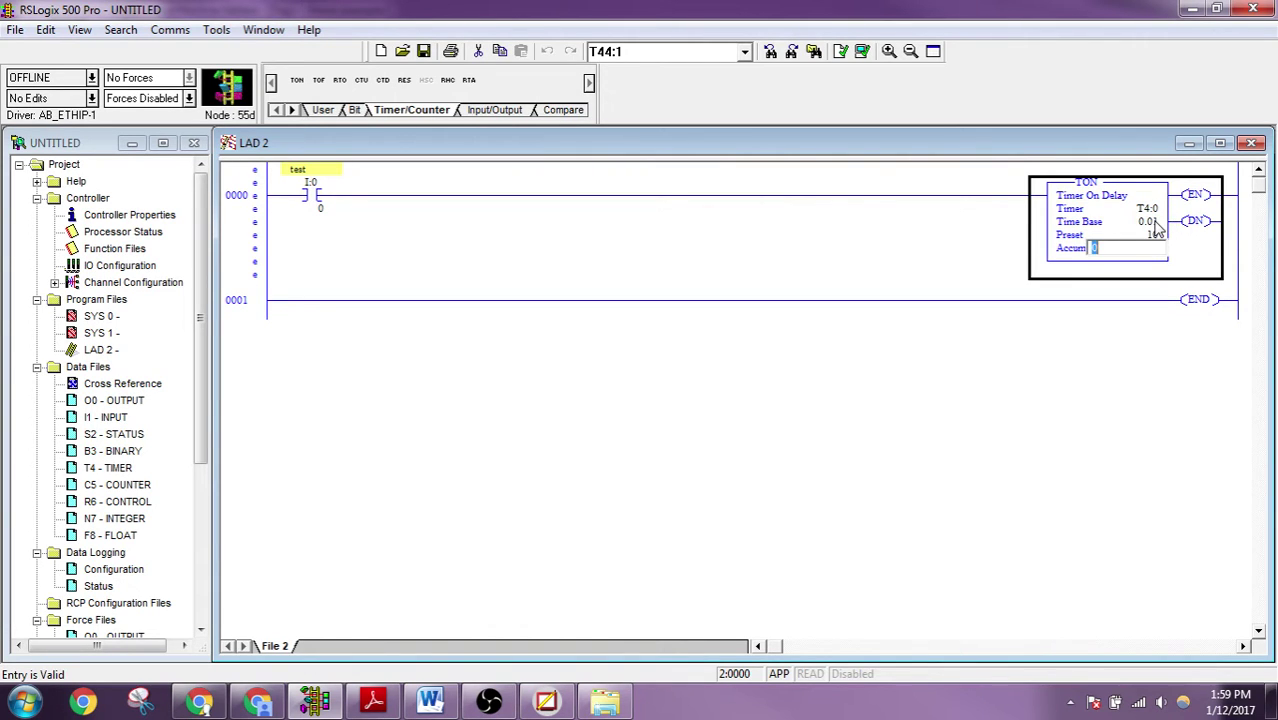
key(Return)
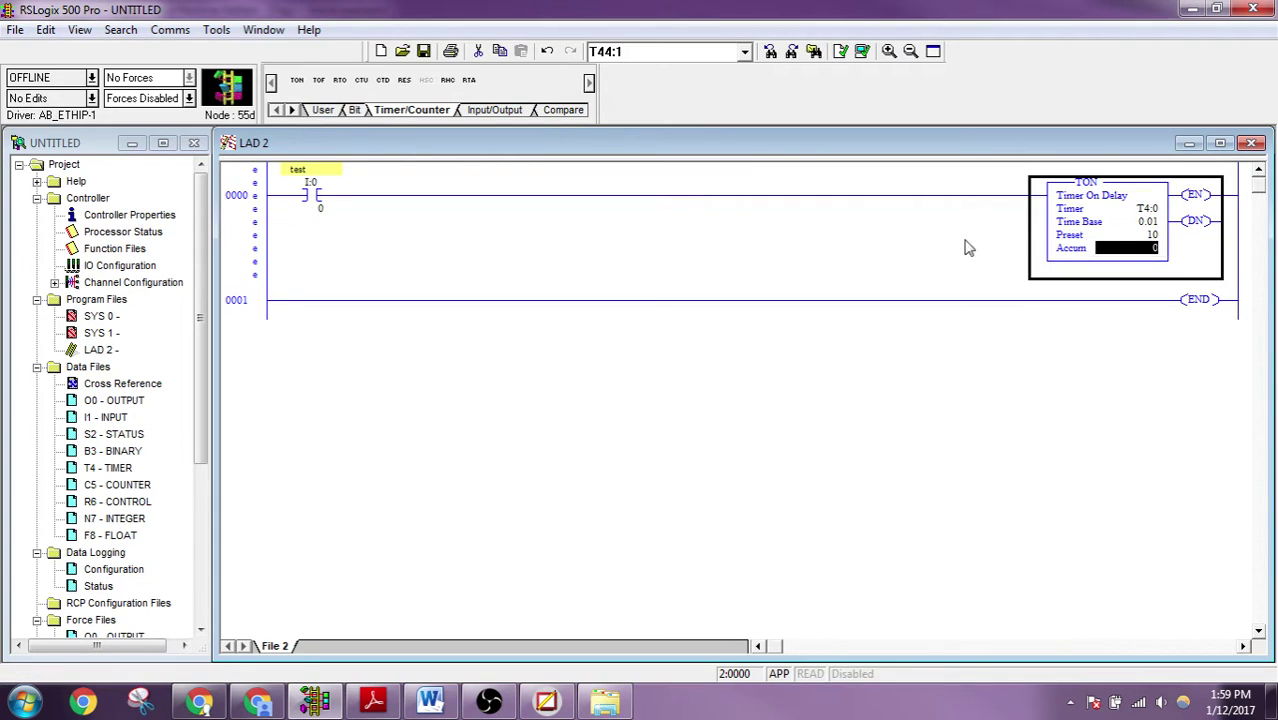
Step: Copy the TON into a branch below it, readdressed T4:1 with preset 10
click(322, 110)
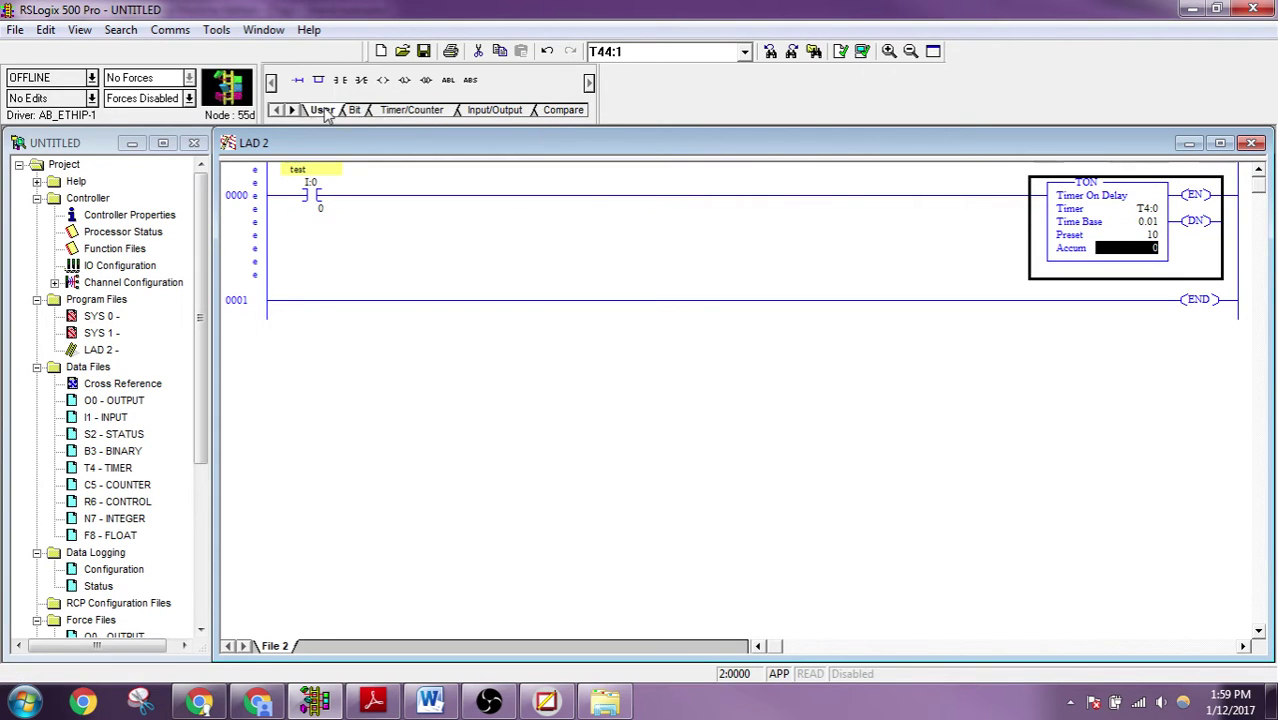
mouse_move(318, 80)
mouse_down()
mouse_move(547, 214)
mouse_move(586, 213)
mouse_move(363, 197)
mouse_up()
mouse_move(1086, 205)
mouse_down()
mouse_move(1073, 196)
mouse_move(1133, 343)
mouse_up()
double_click(1133, 315)
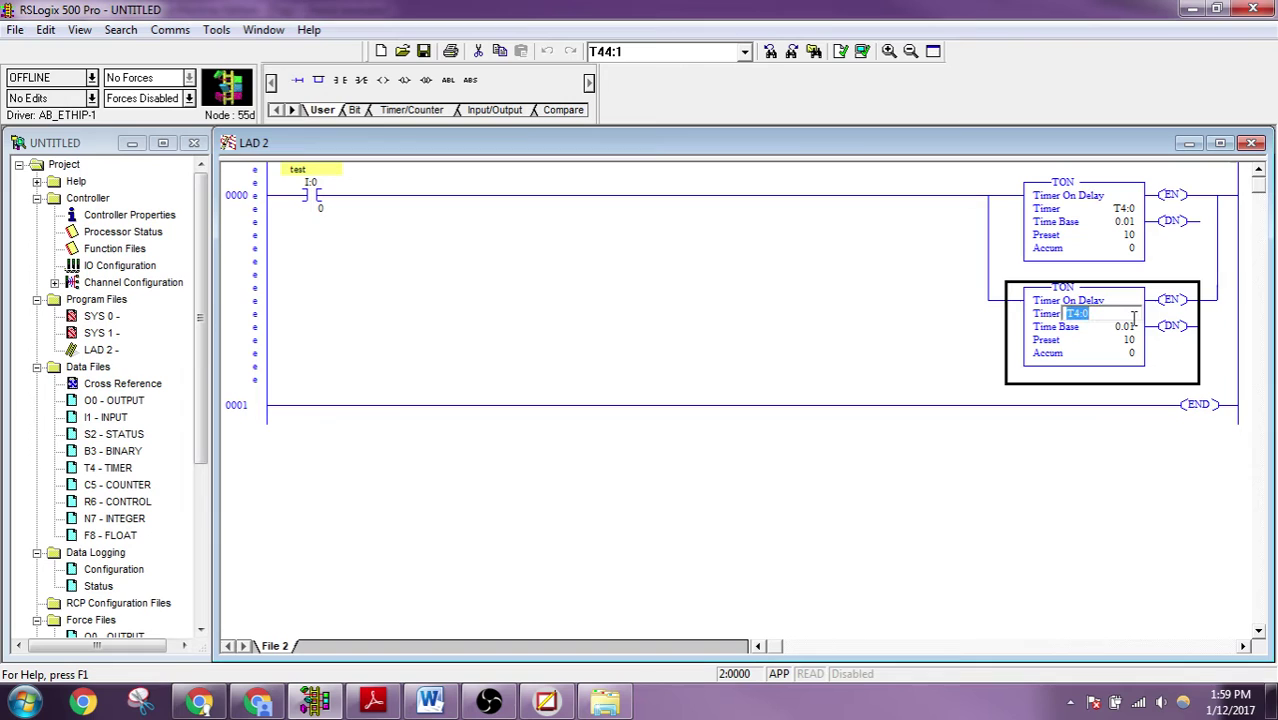
text(T4:1)
key(Return)
key(Return)
key(Return)
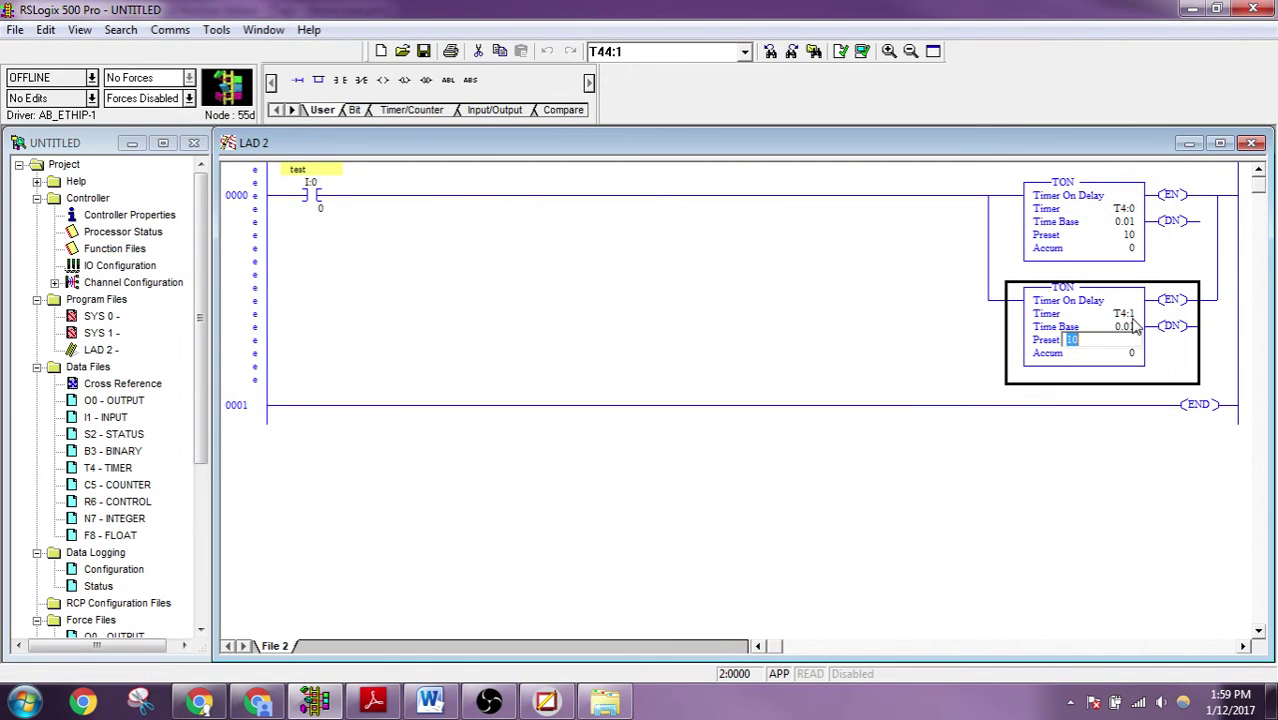
click(991, 312)
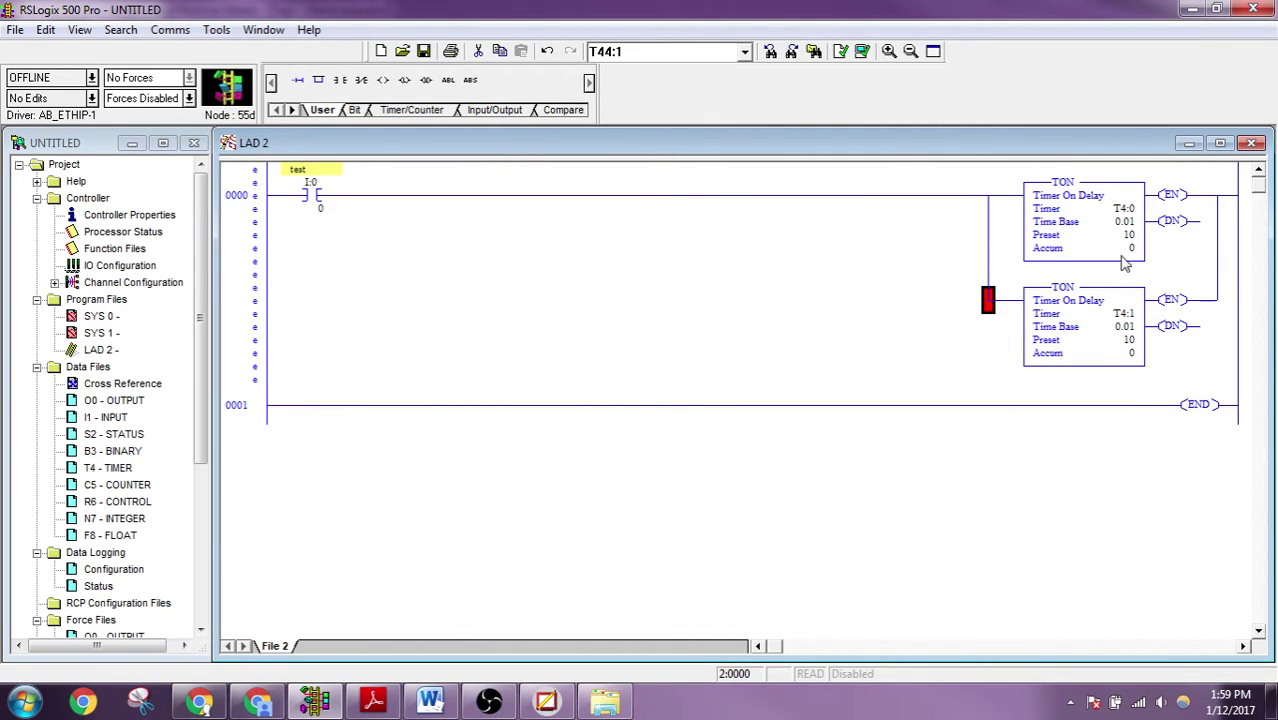
Step: Extend the timer branch down and enclose the I:0/0 contact in a parallel branch
right_click(993, 303)
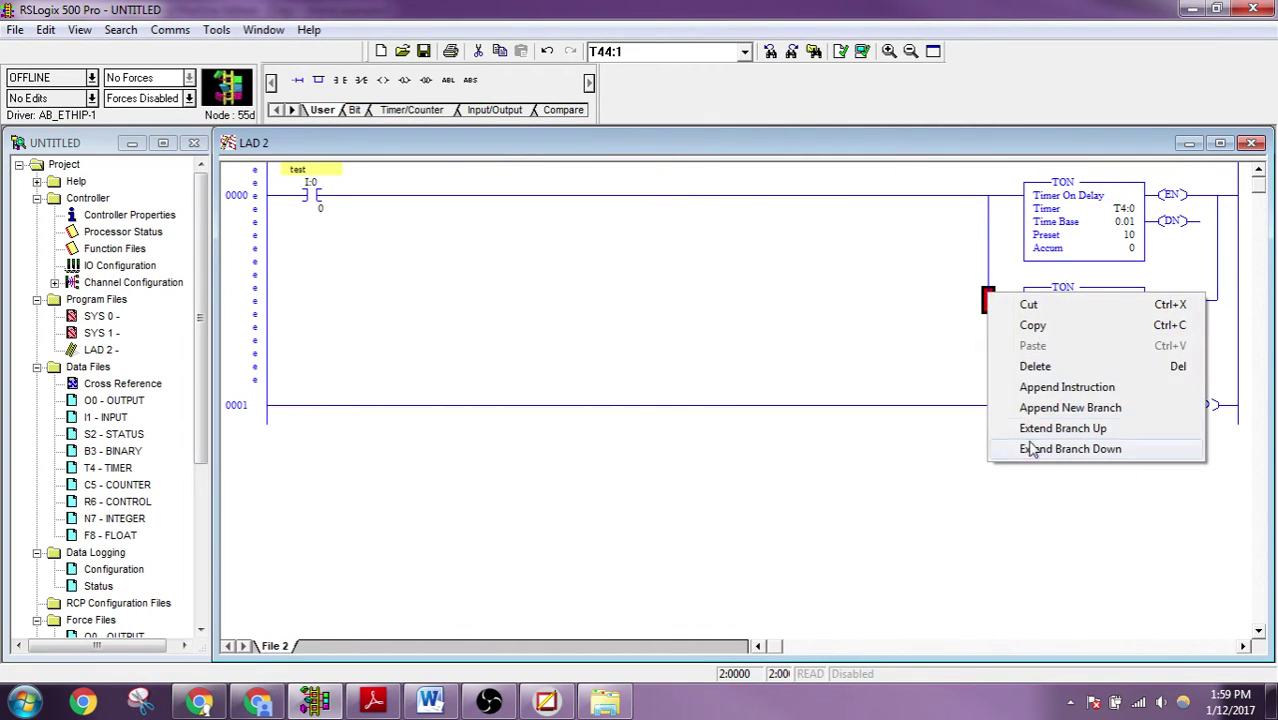
click(1033, 449)
click(303, 200)
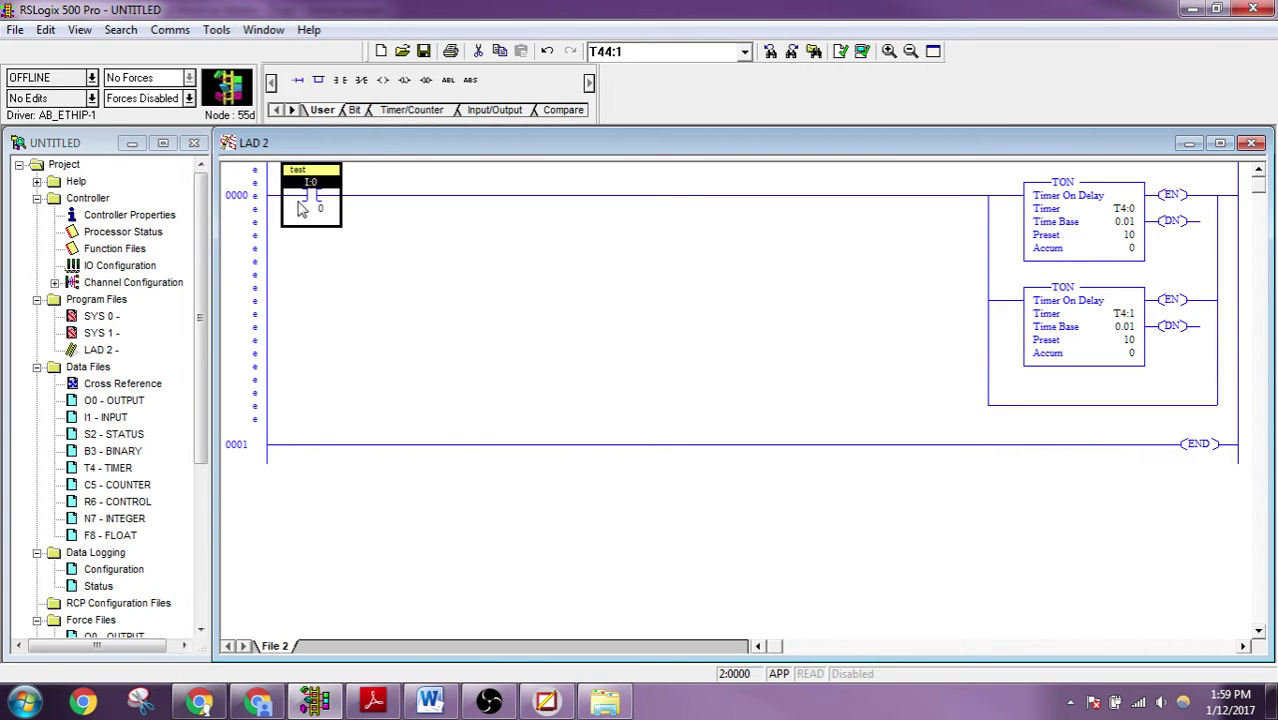
click(318, 80)
drag(358, 222, 272, 205)
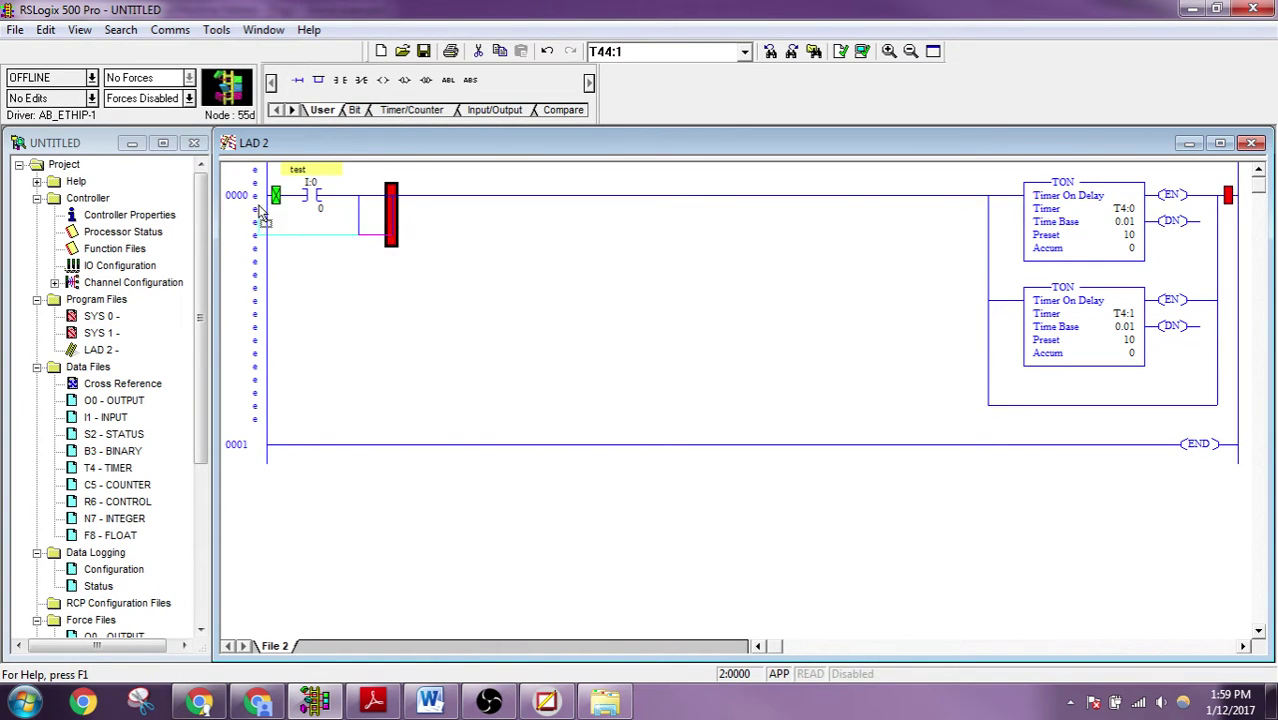
click(990, 405)
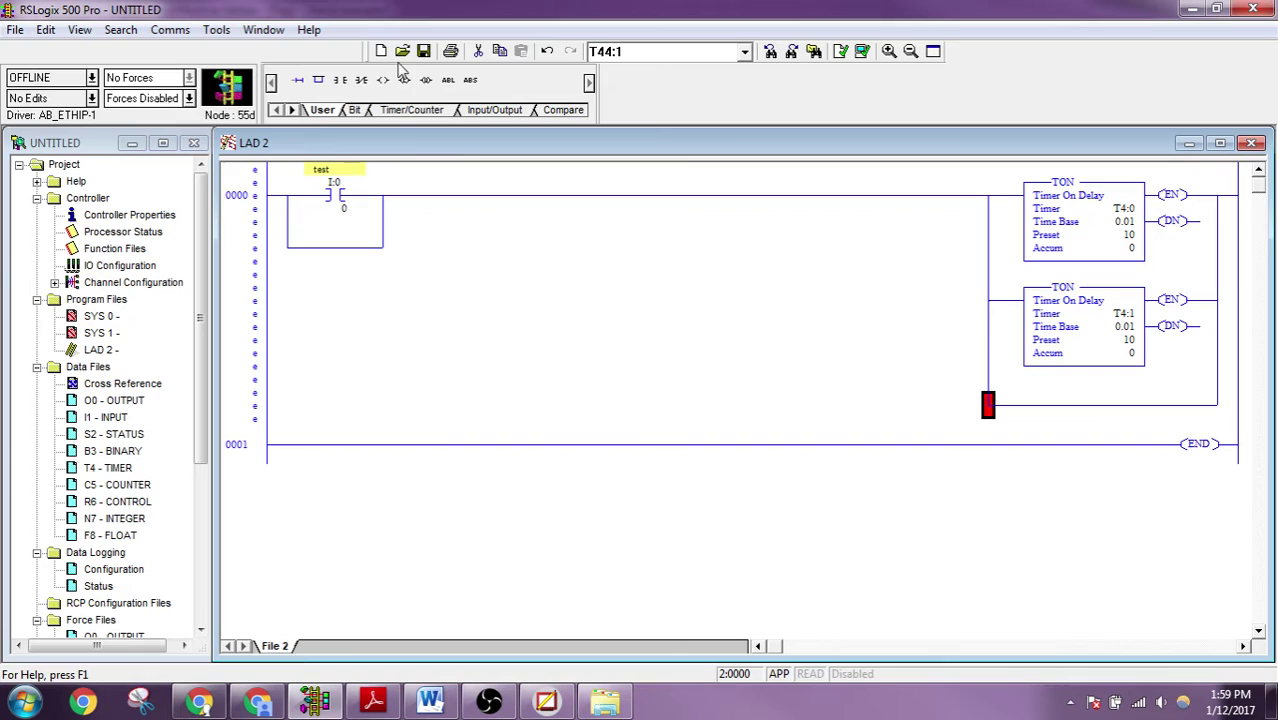
Step: Place a T4:0/DN contact and a normally closed T4:1/DN contact on the lower branch
click(340, 80)
text(T)
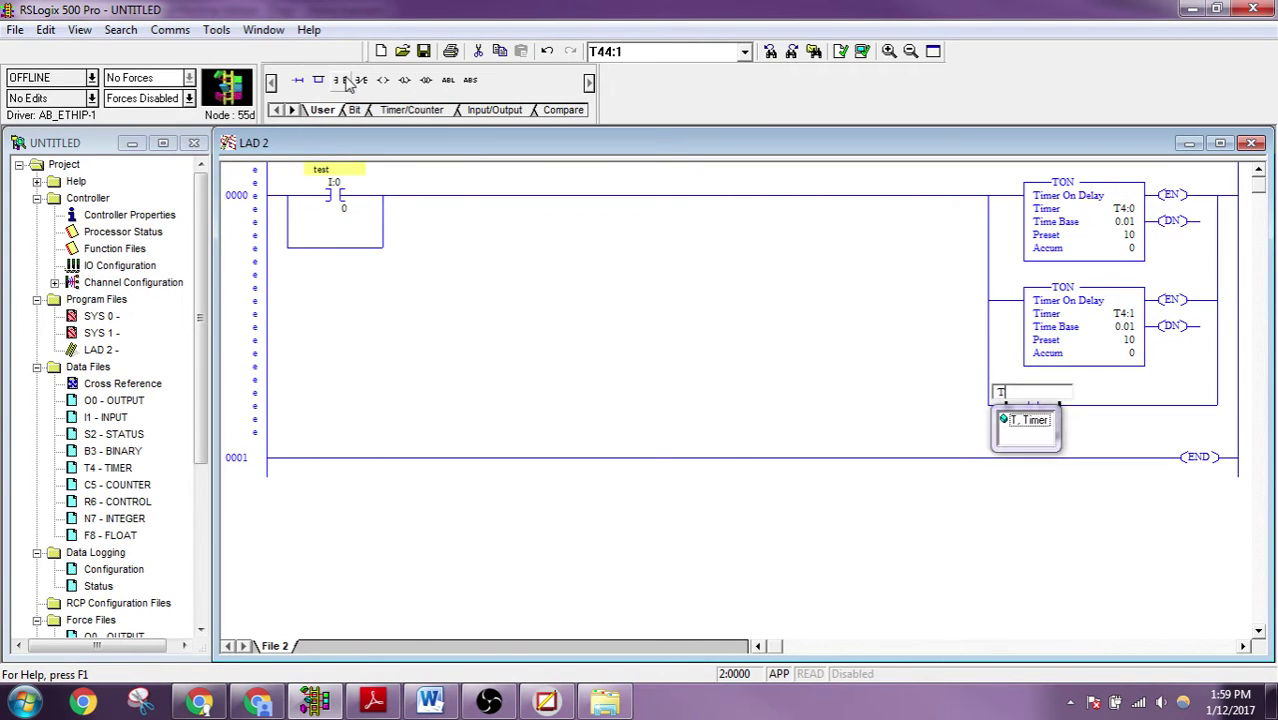
text(4:0)
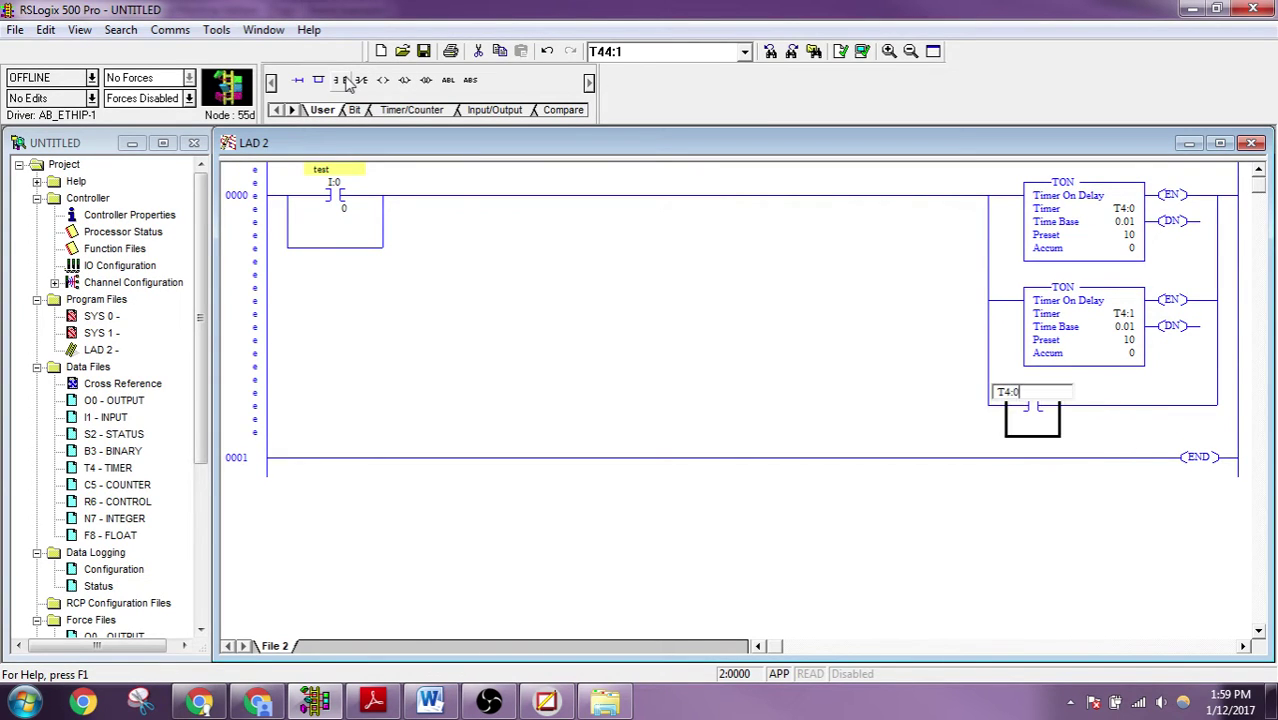
key(Return)
key(Down)
key(Down)
key(Return)
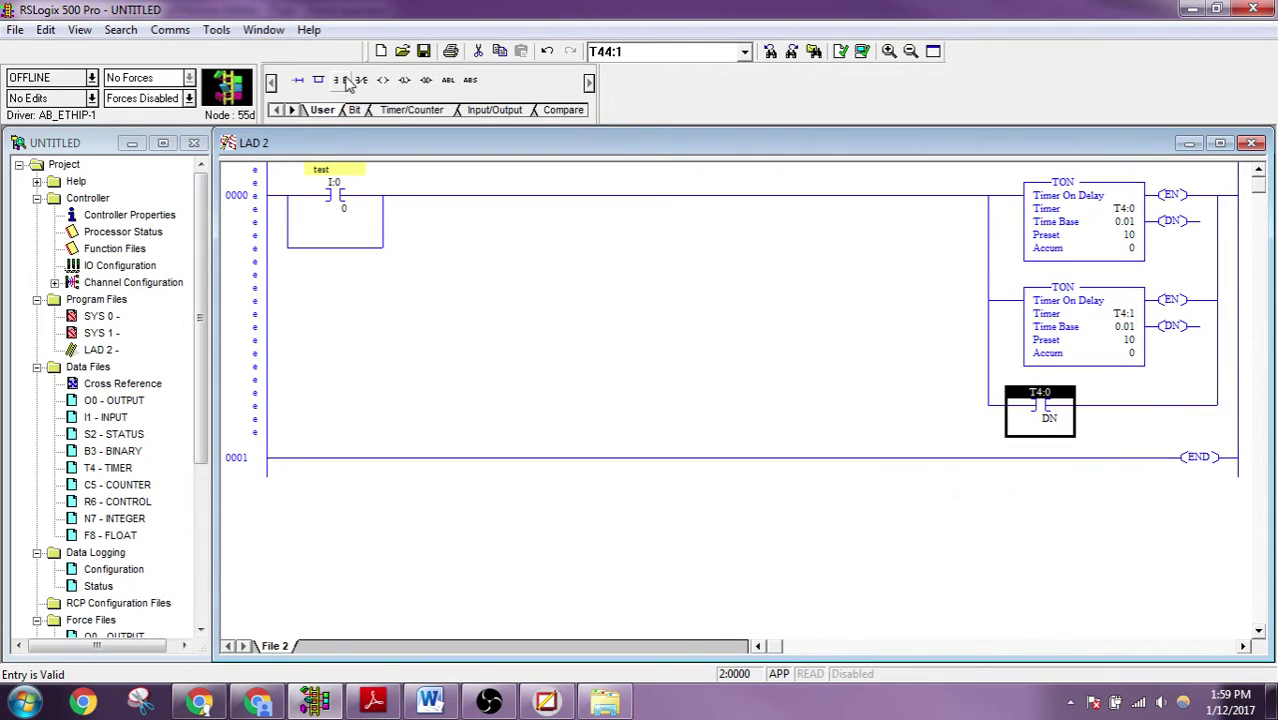
click(364, 86)
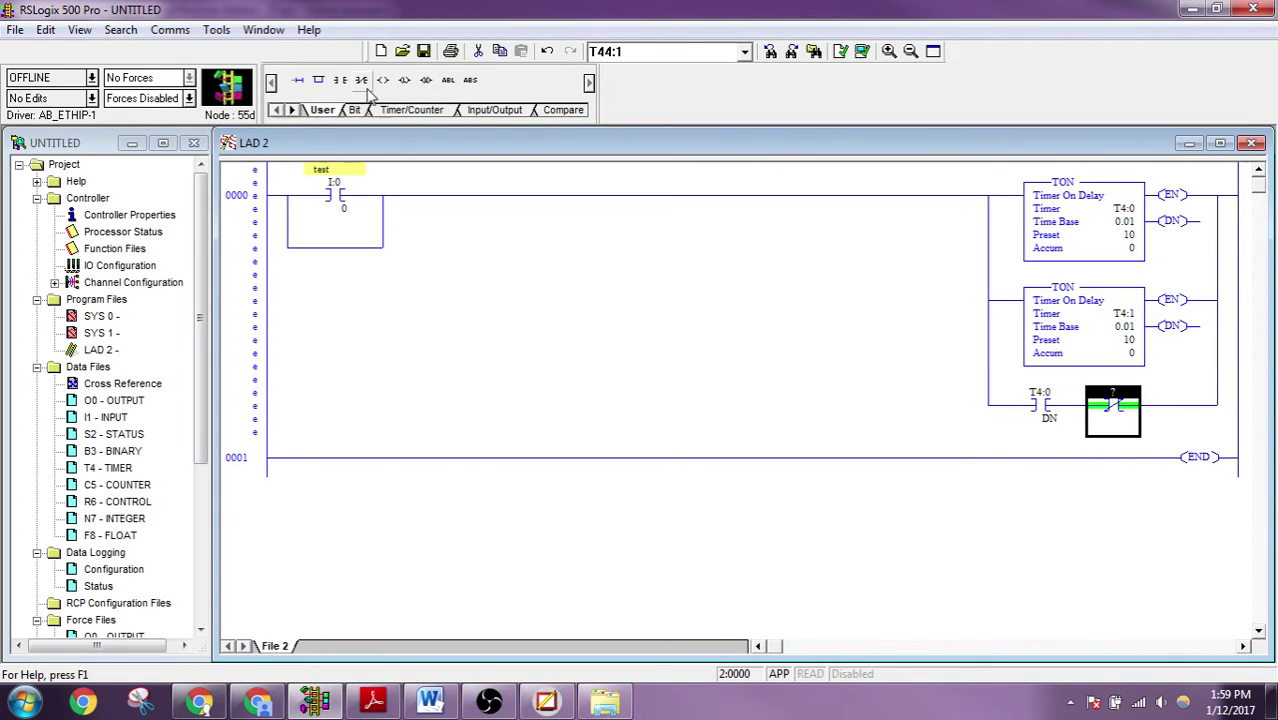
text(T4:)
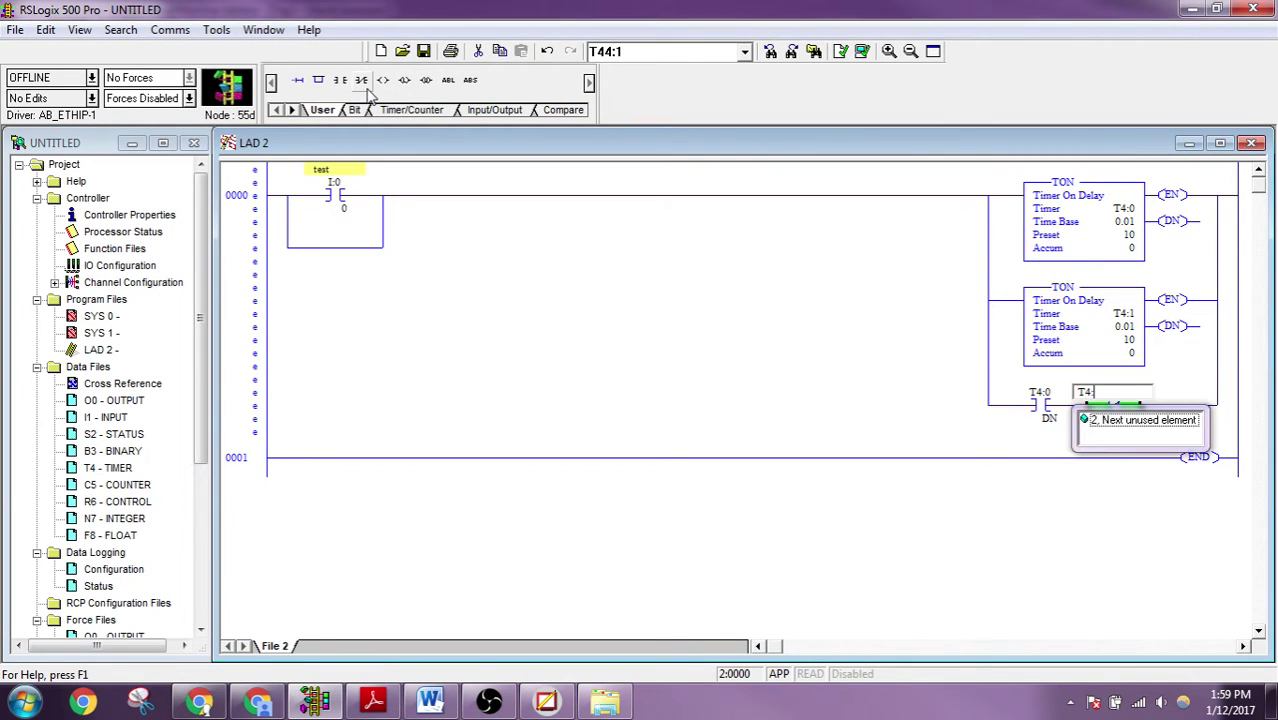
text(1/DN)
key(Return)
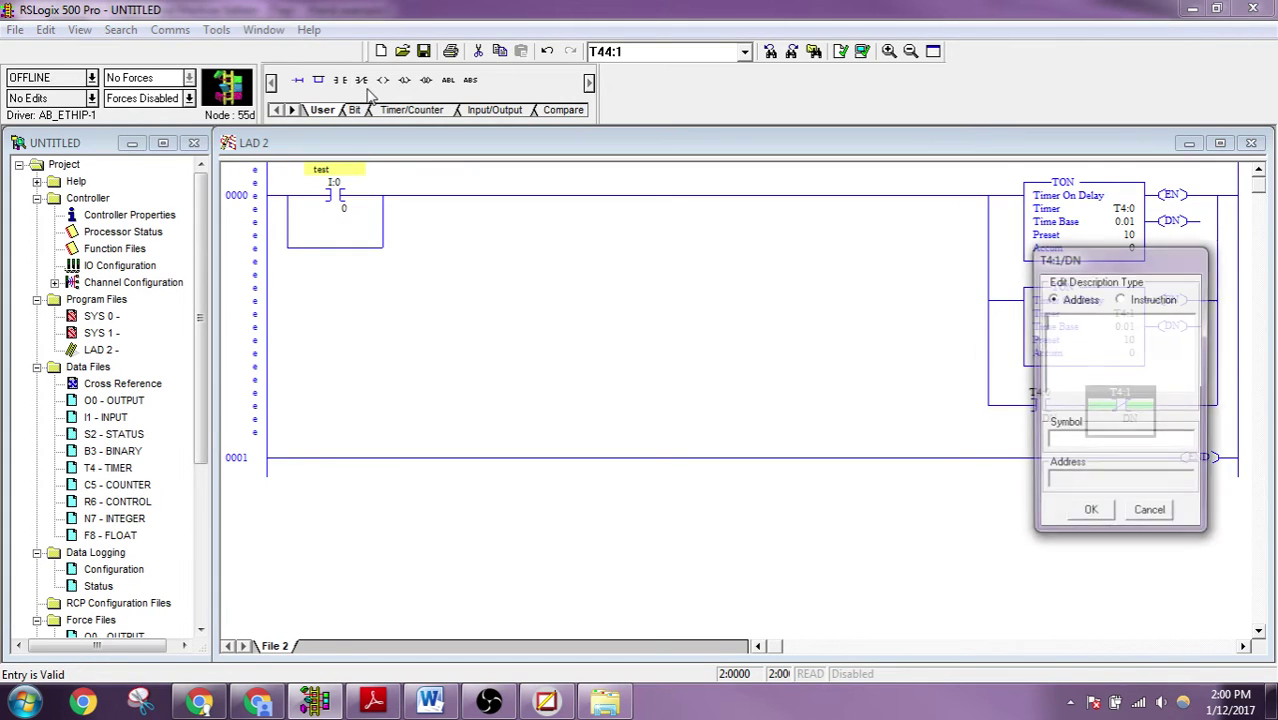
key(Return)
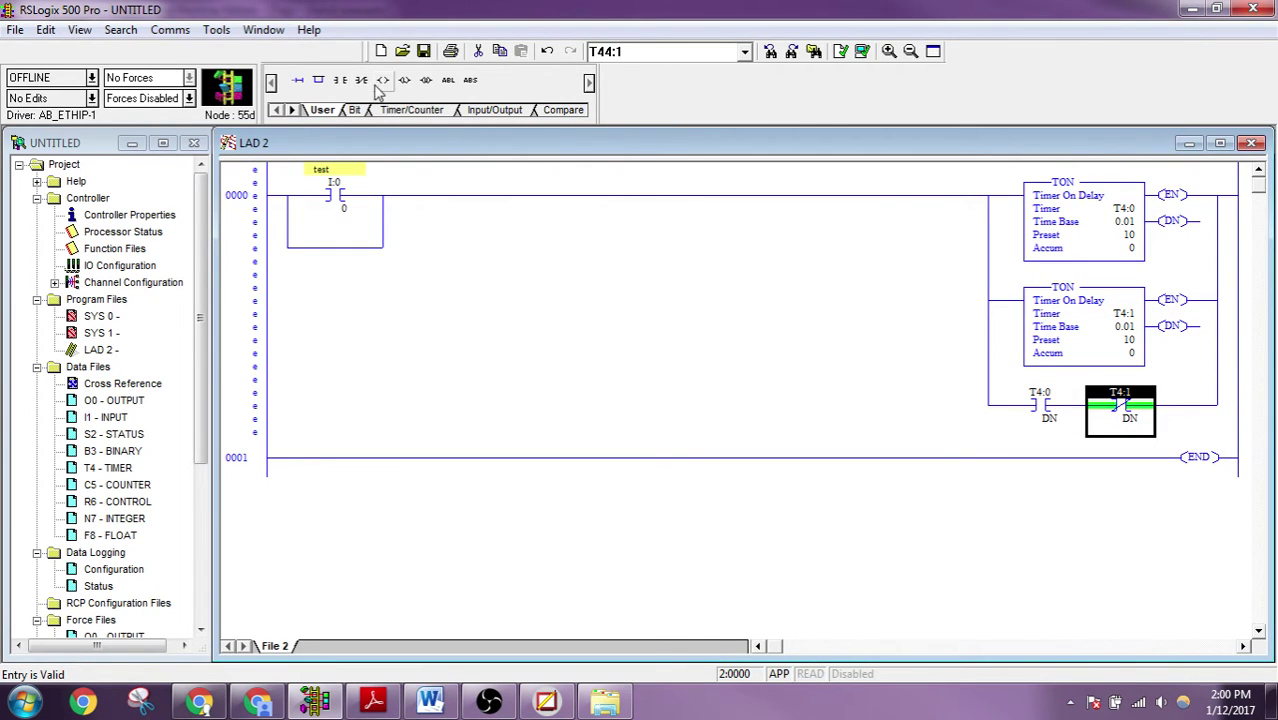
Step: End the lower branch with an output coil addressed B3:0
click(384, 82)
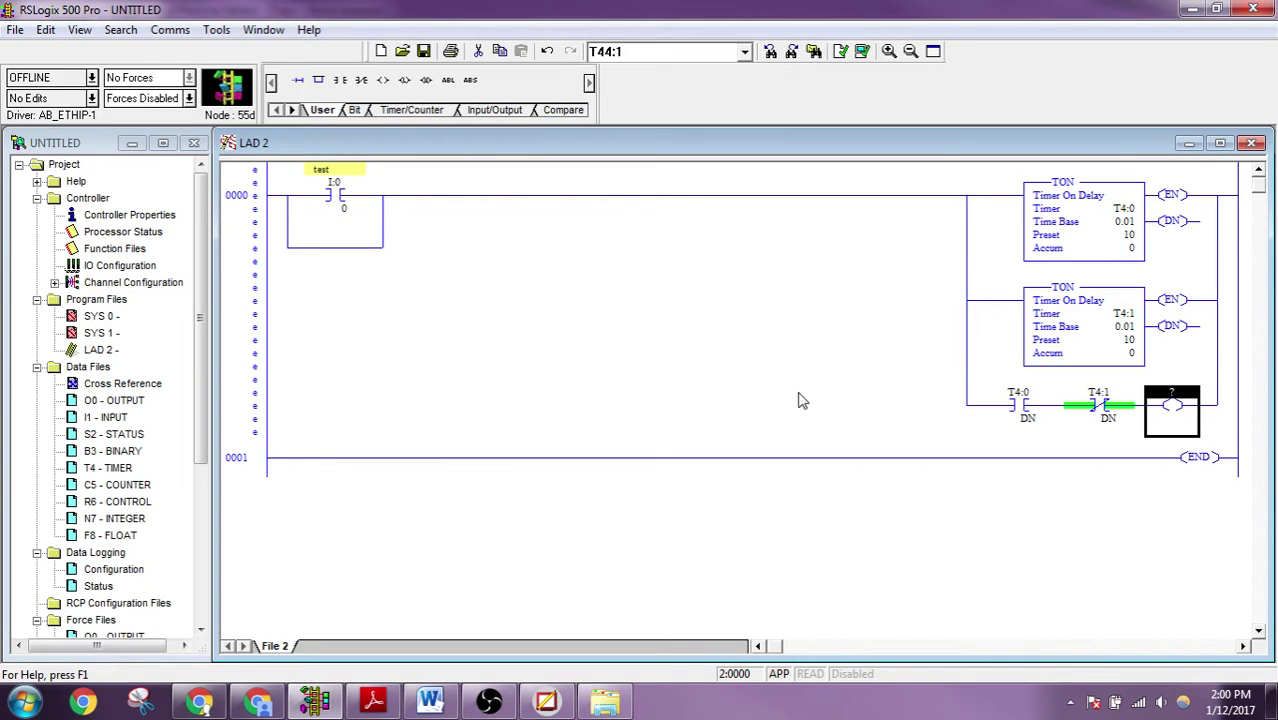
text(B3:0)
key(Return)
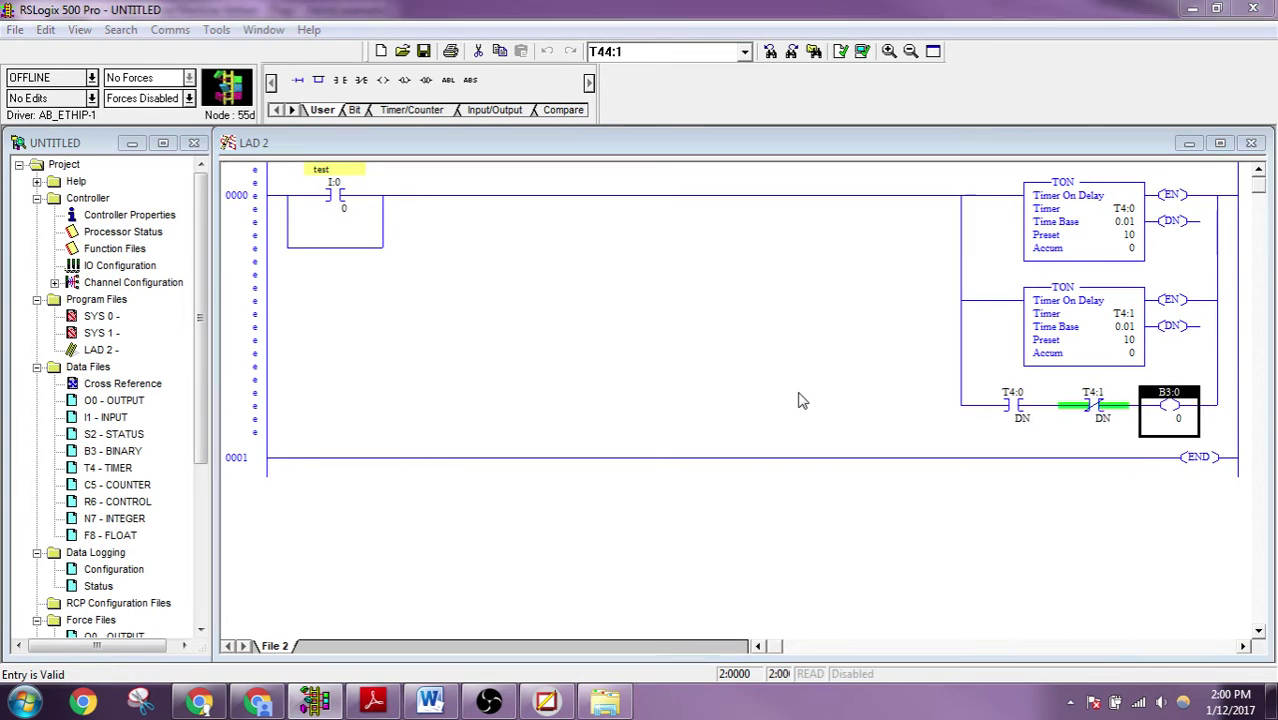
key(Escape)
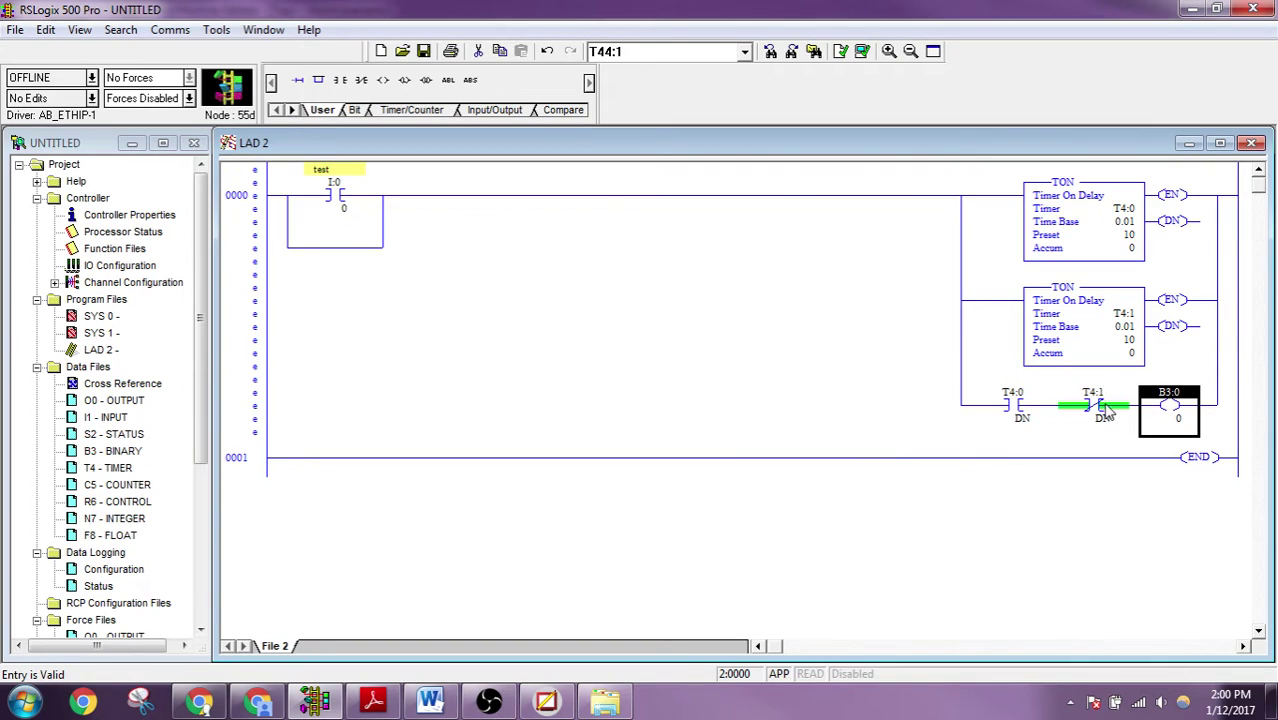
click(960, 297)
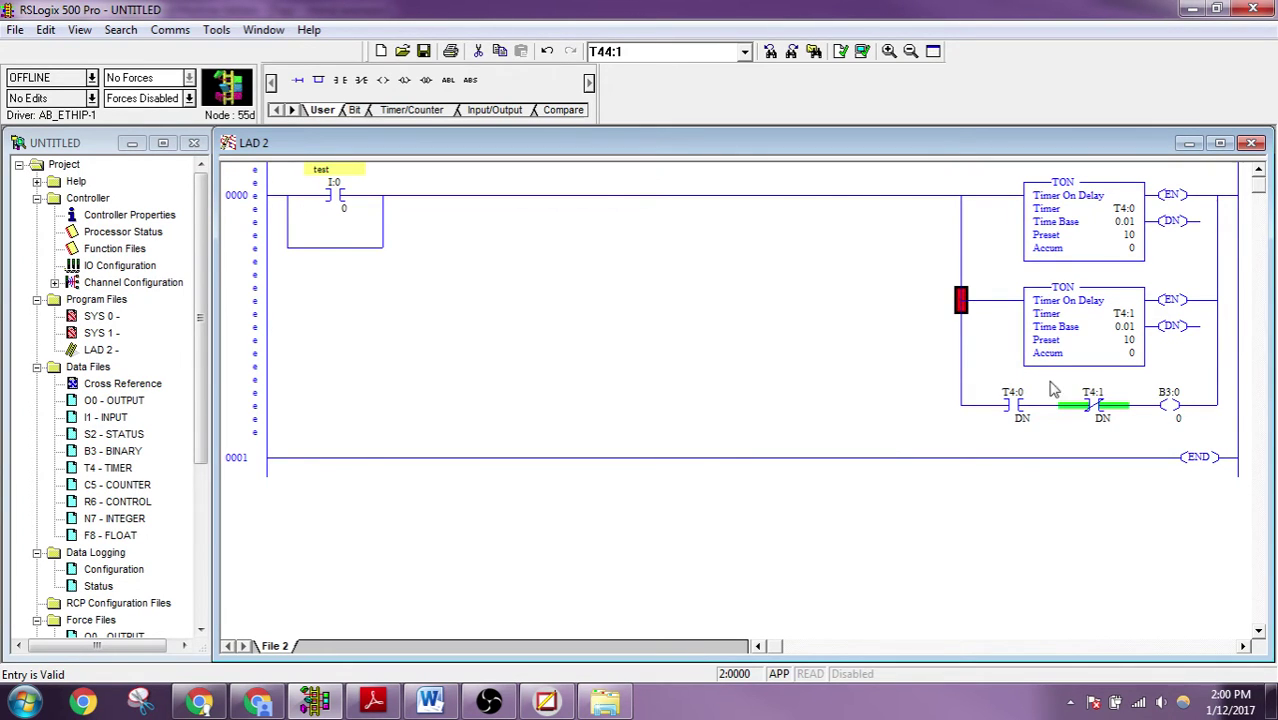
Step: Move the closed contact before T4:1 as I:0, and parallel I:0/0 with a B3:0 contact
mouse_move(1092, 405)
mouse_down()
mouse_move(995, 343)
mouse_move(970, 305)
mouse_up()
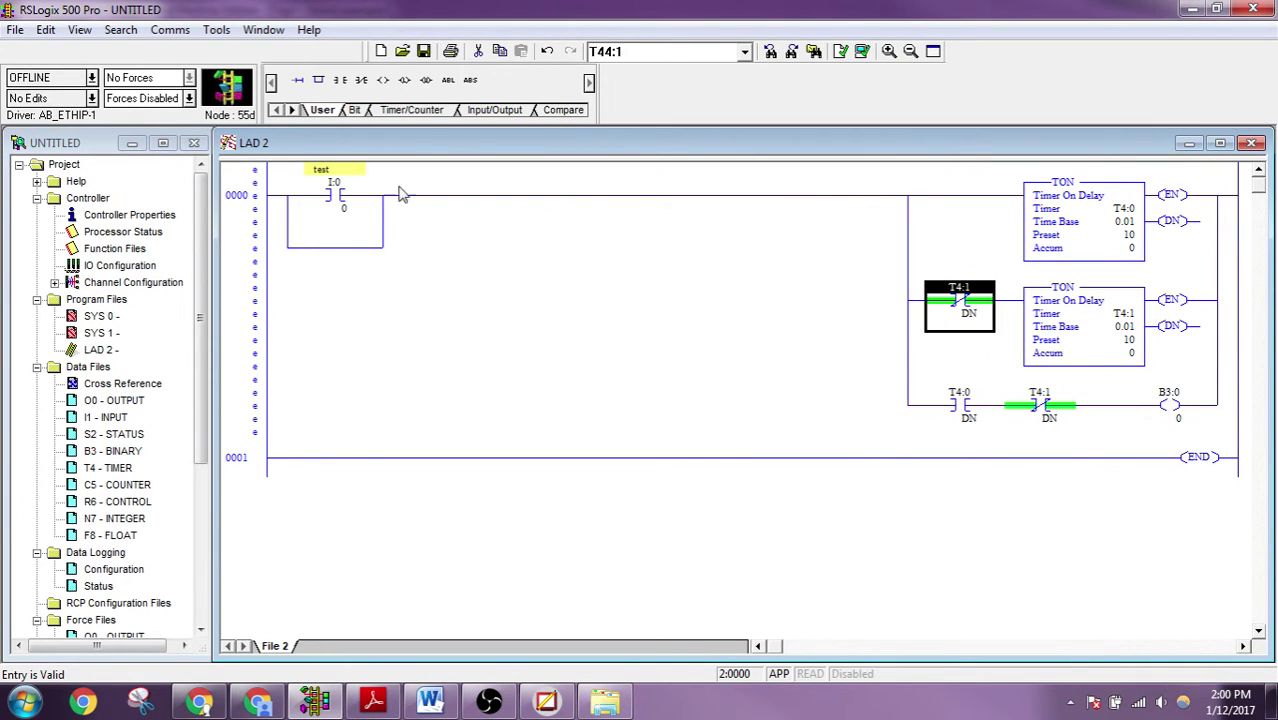
click(340, 190)
drag(342, 190, 993, 310)
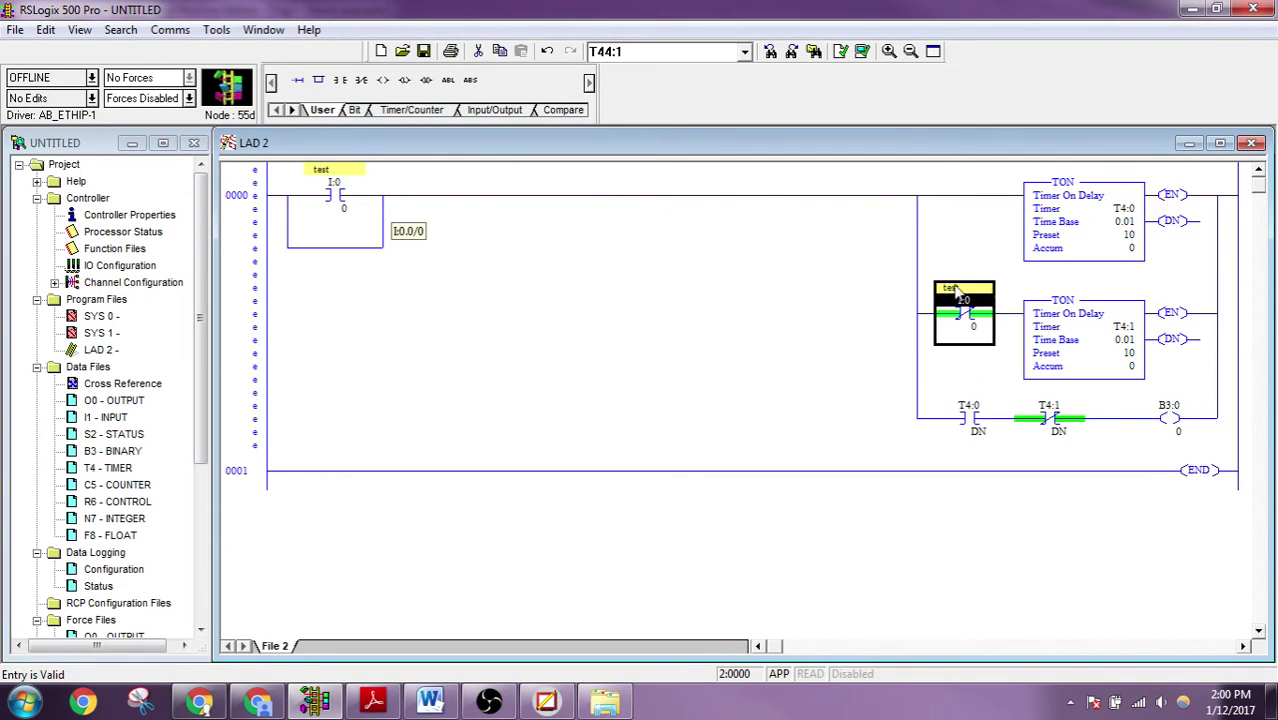
mouse_move(957, 290)
mouse_down()
mouse_move(327, 197)
mouse_move(327, 245)
mouse_up()
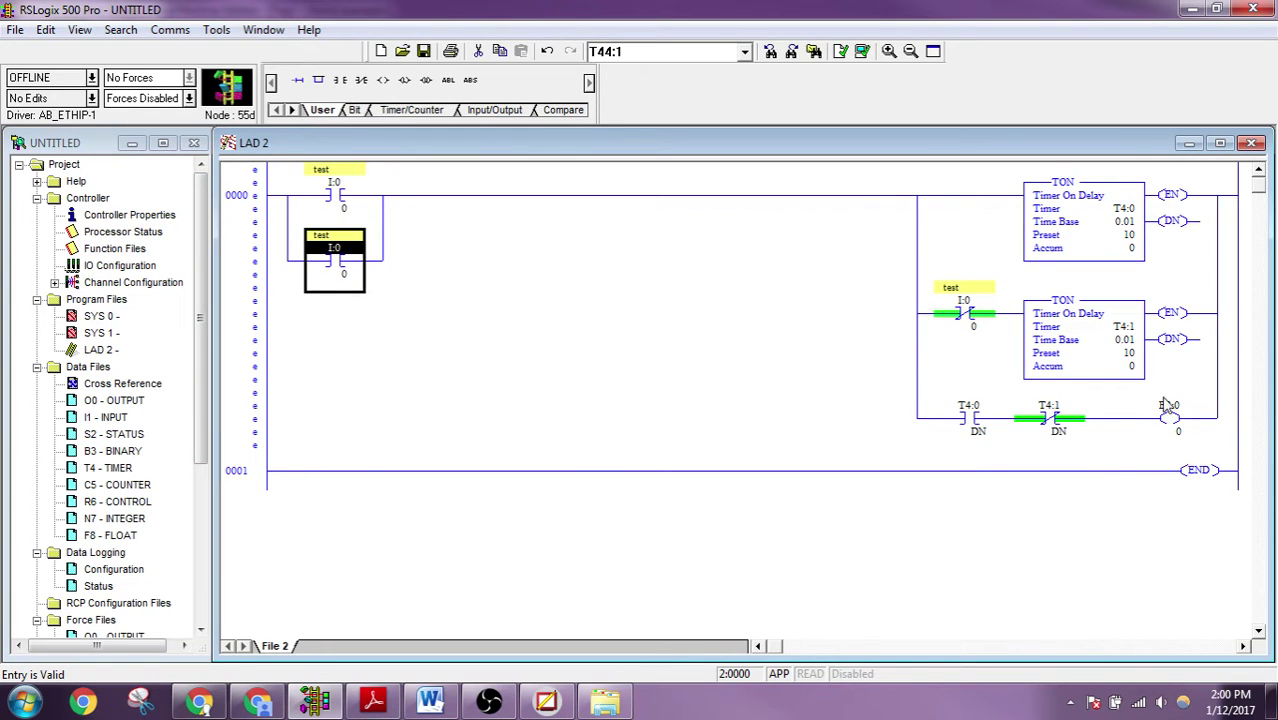
drag(1169, 406, 340, 250)
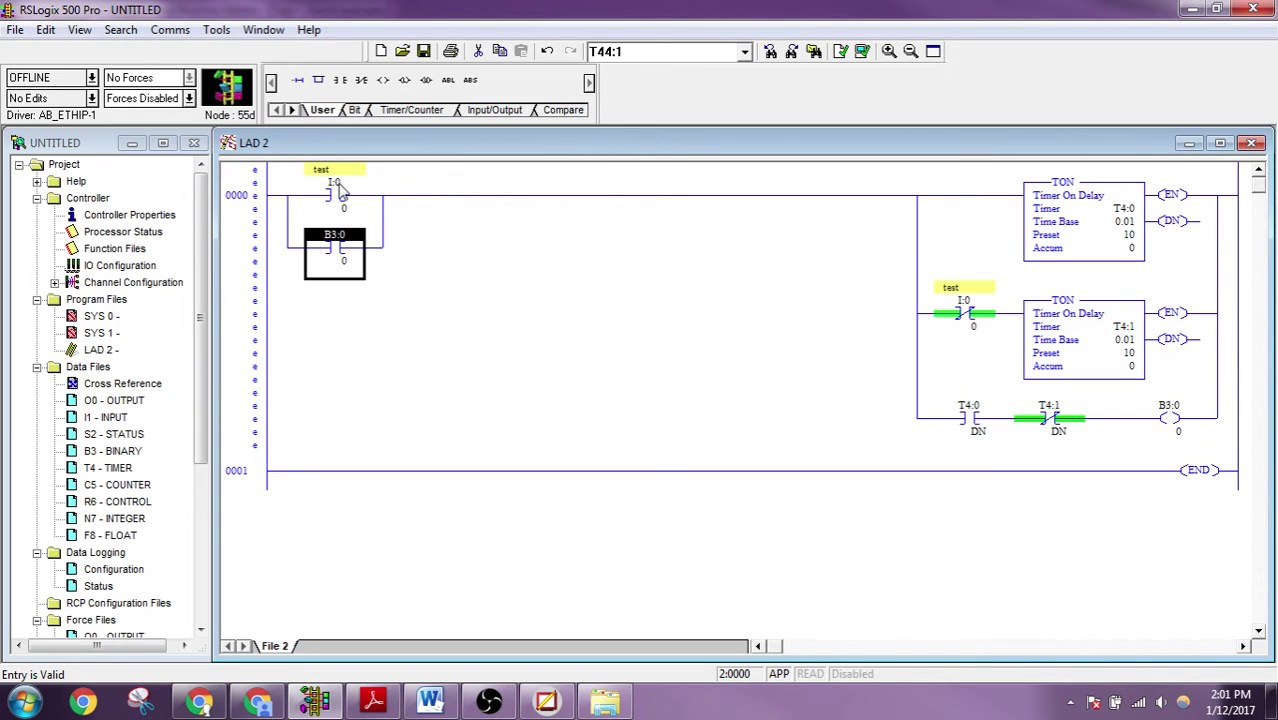
Step: Enter 'motor temp sensor' as the description of the B3:0 output coil
click(1181, 418)
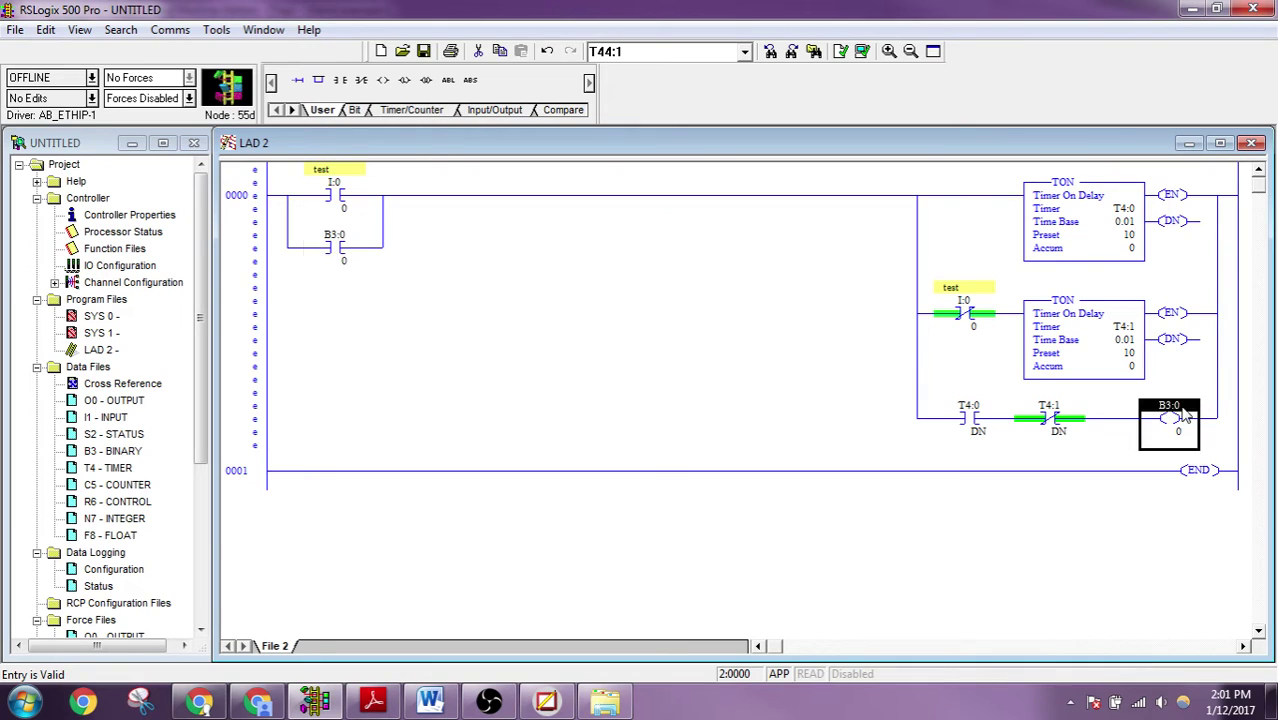
double_click(1183, 417)
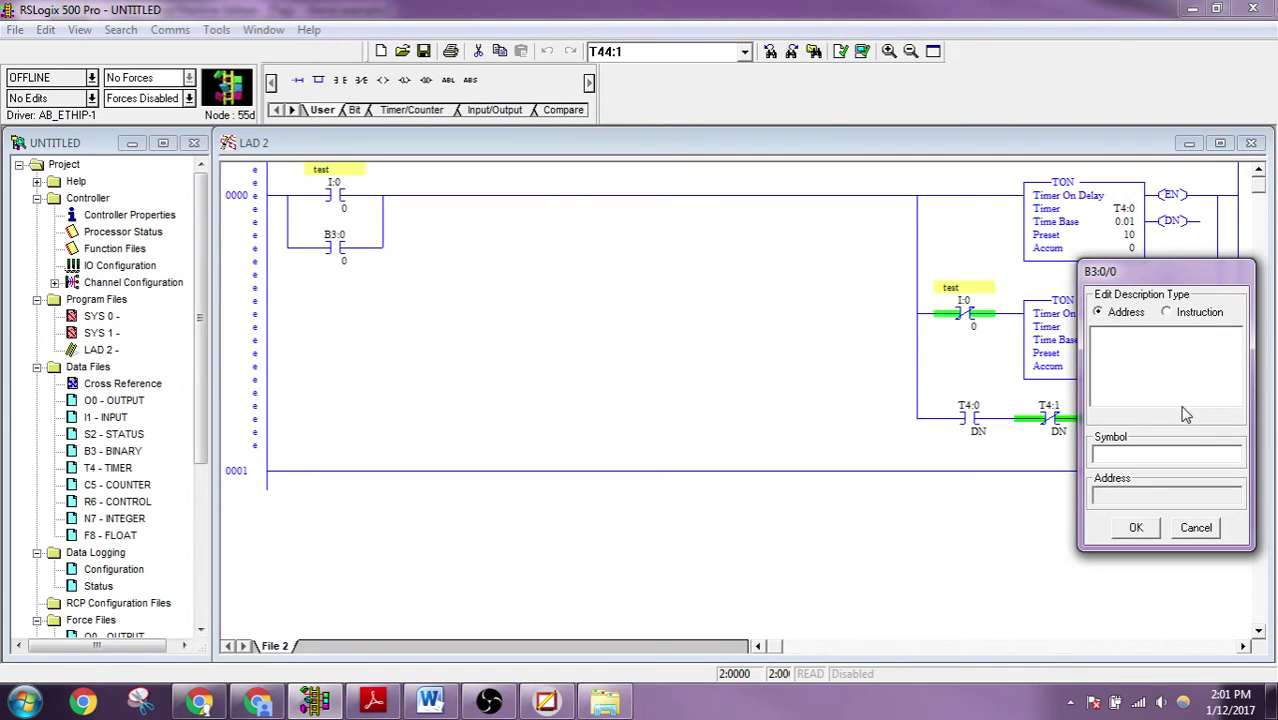
text(motor temp sensor)
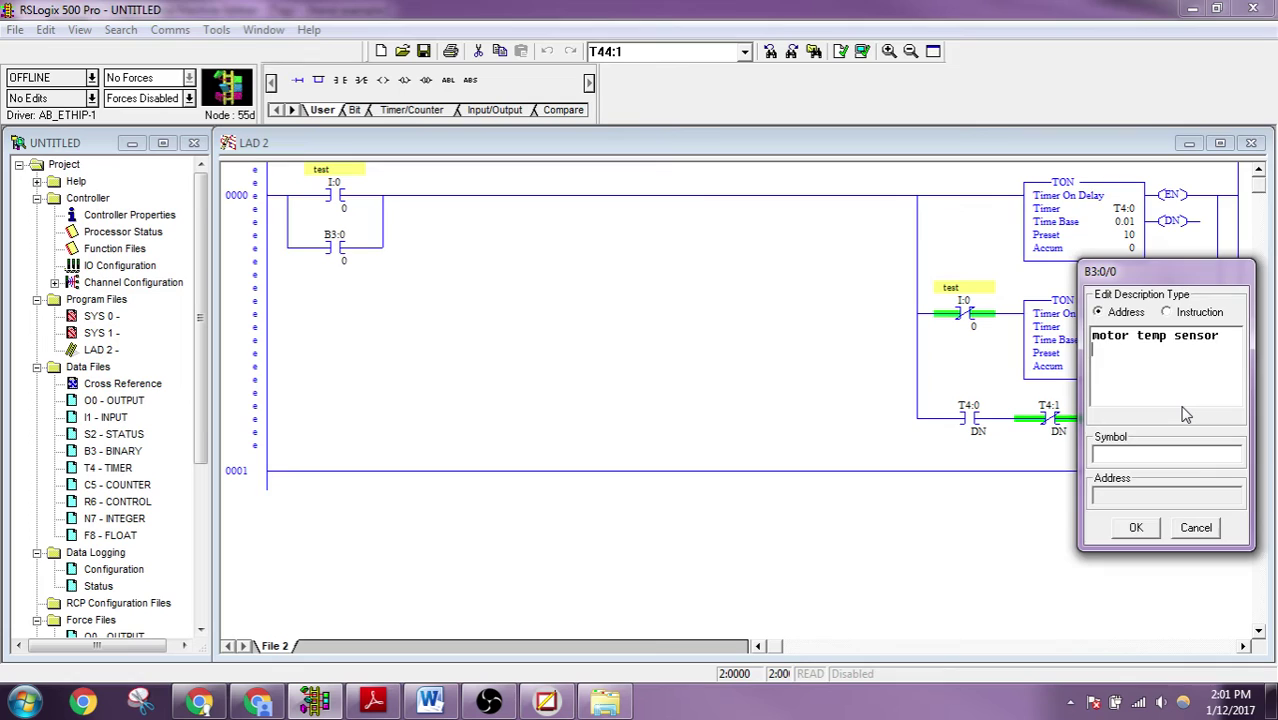
key(Return)
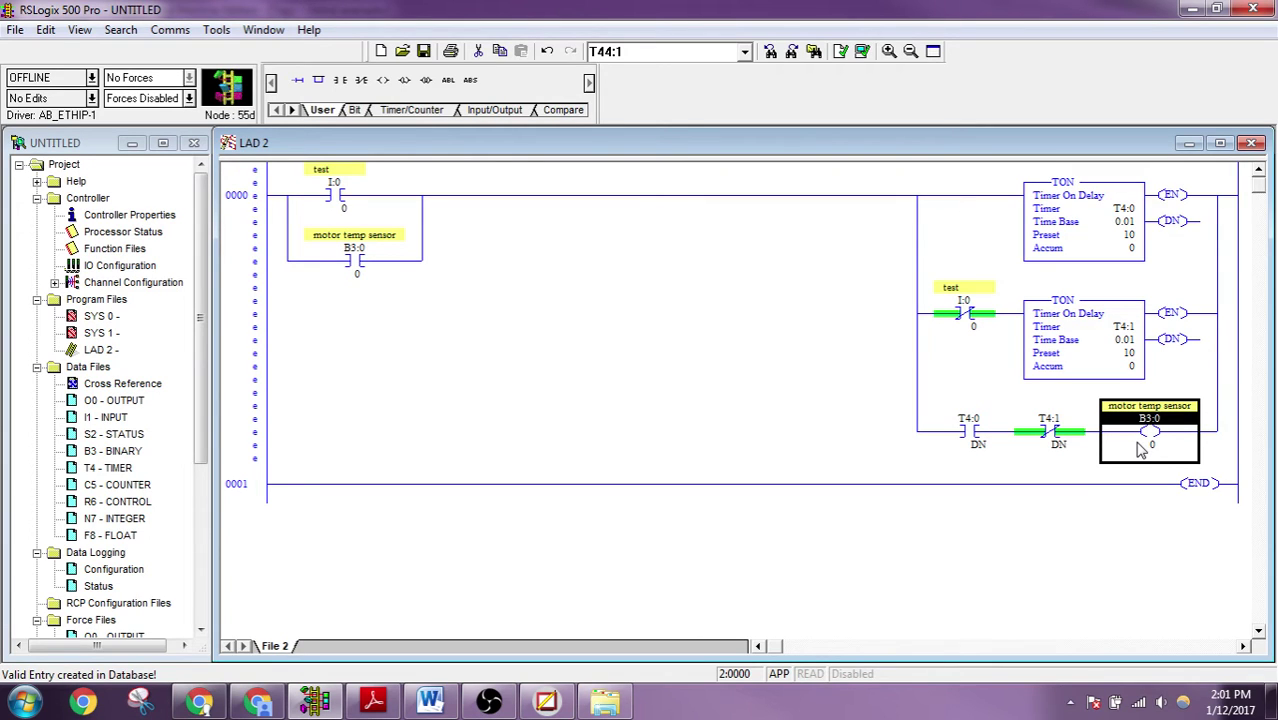
click(344, 206)
key(Return)
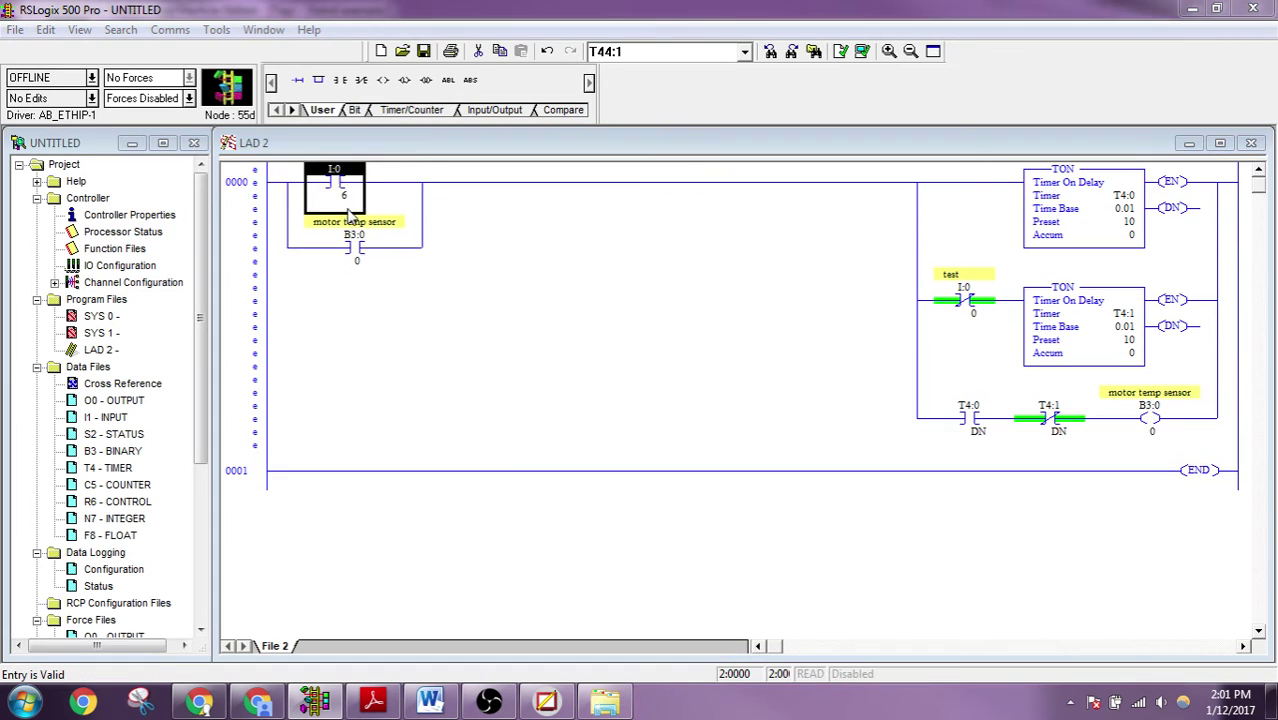
key(Escape)
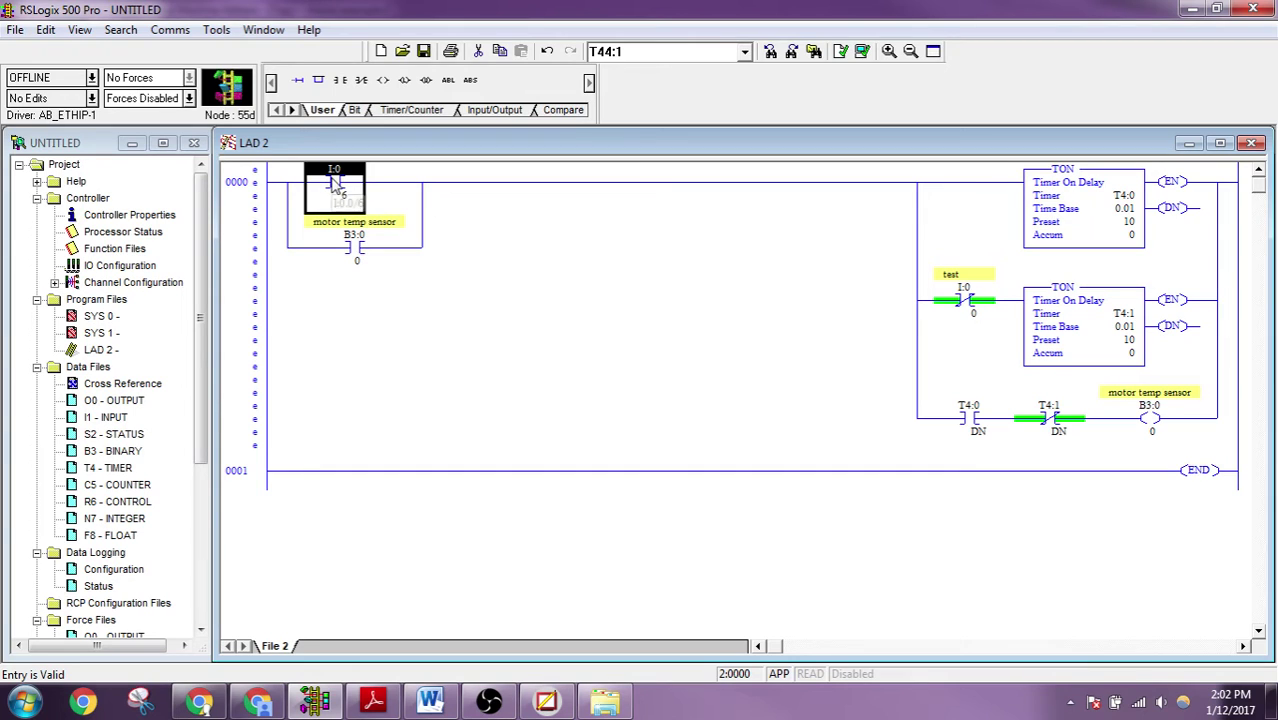
double_click(990, 314)
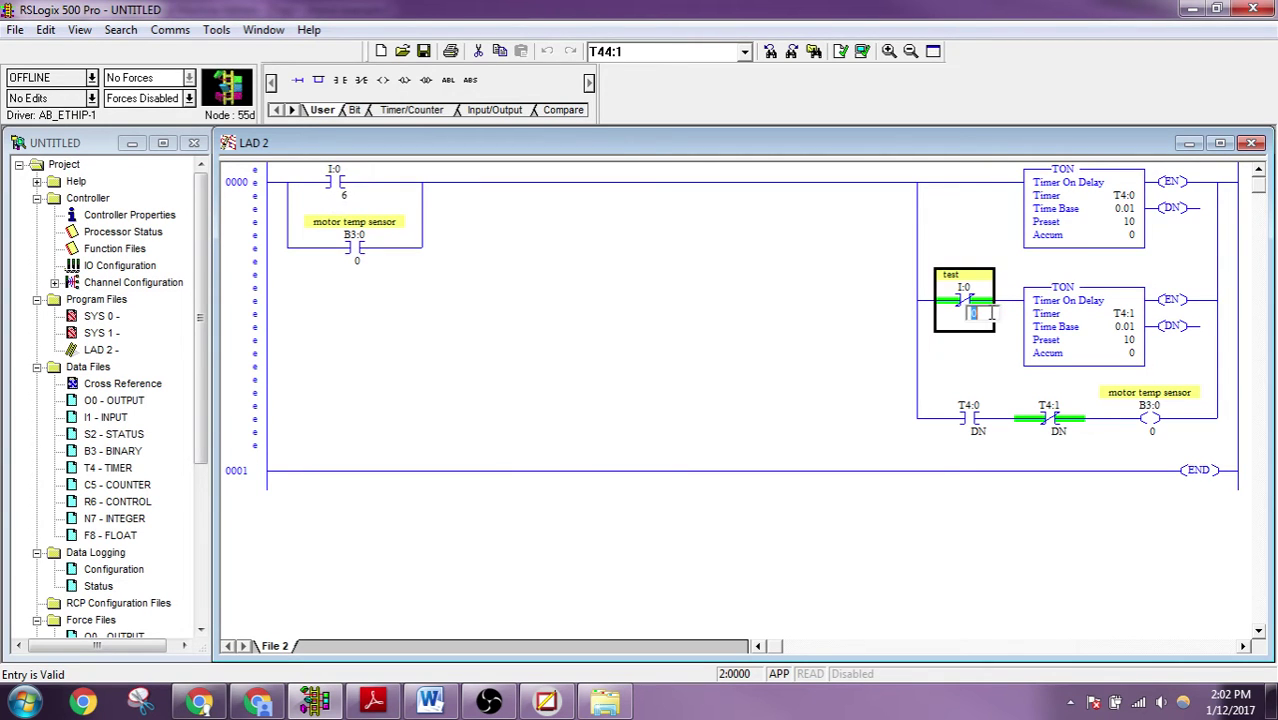
text(6)
key(Return)
click(993, 422)
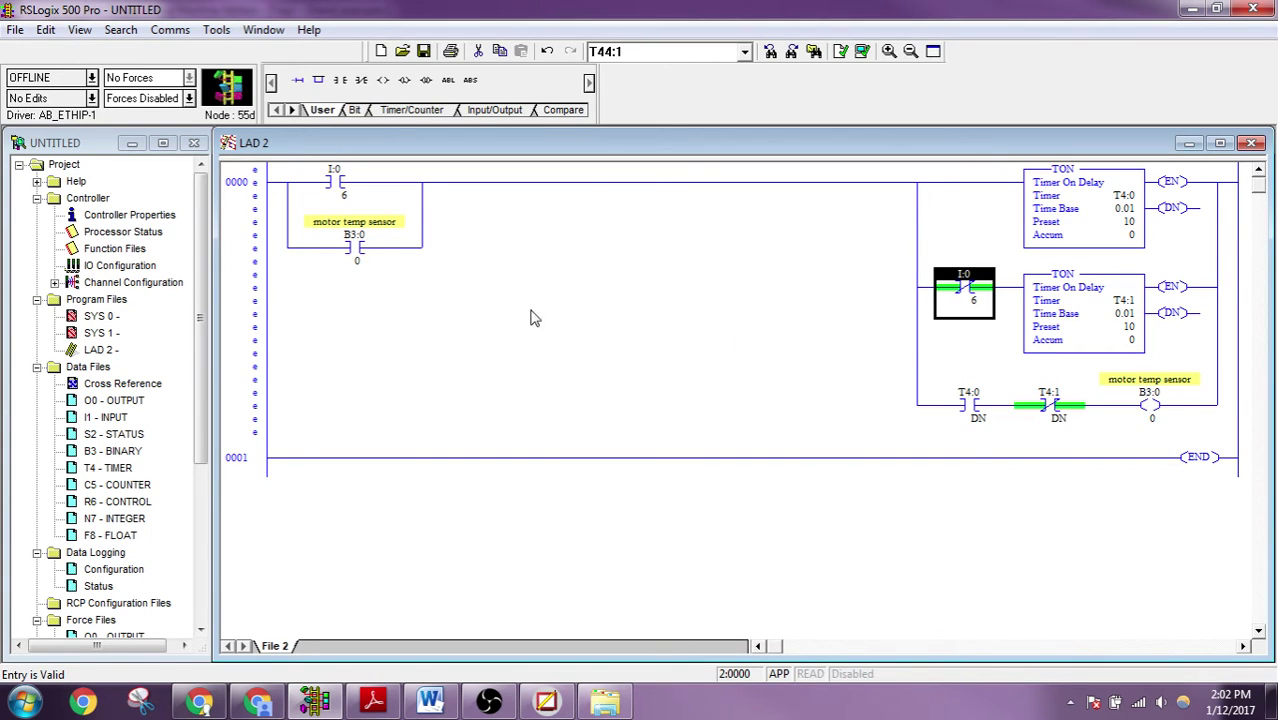
right_click(254, 282)
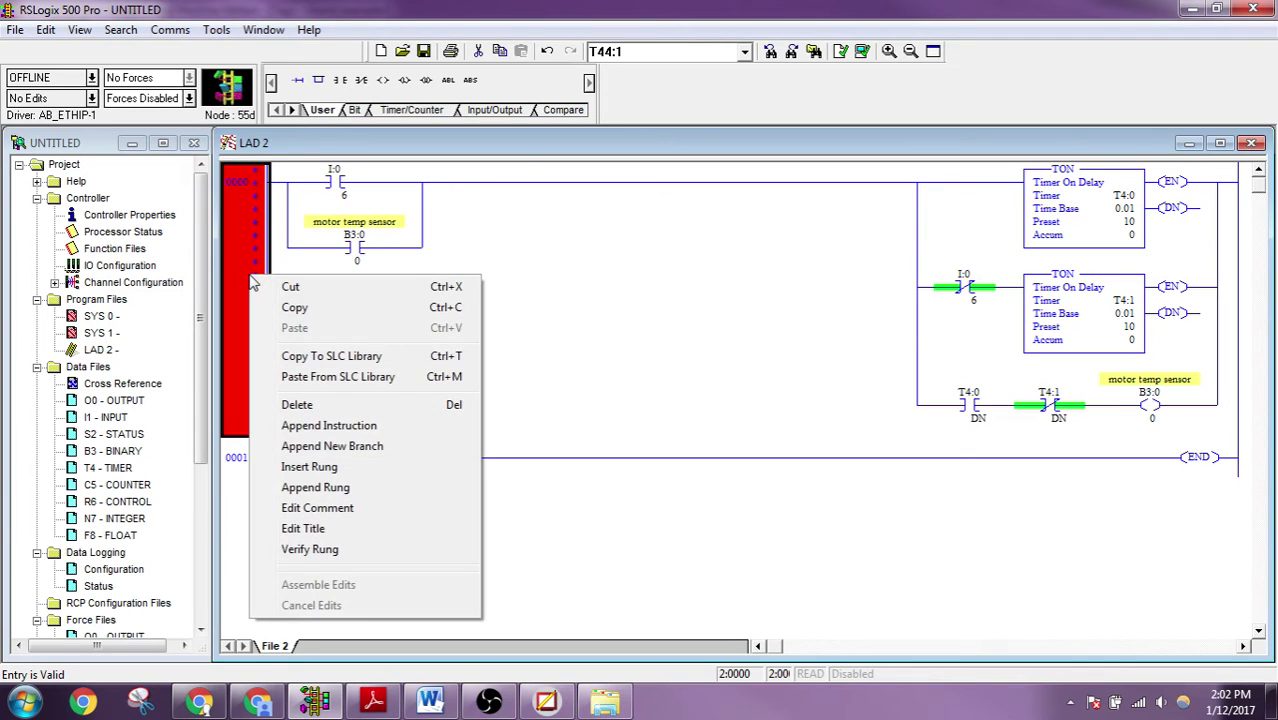
click(258, 237)
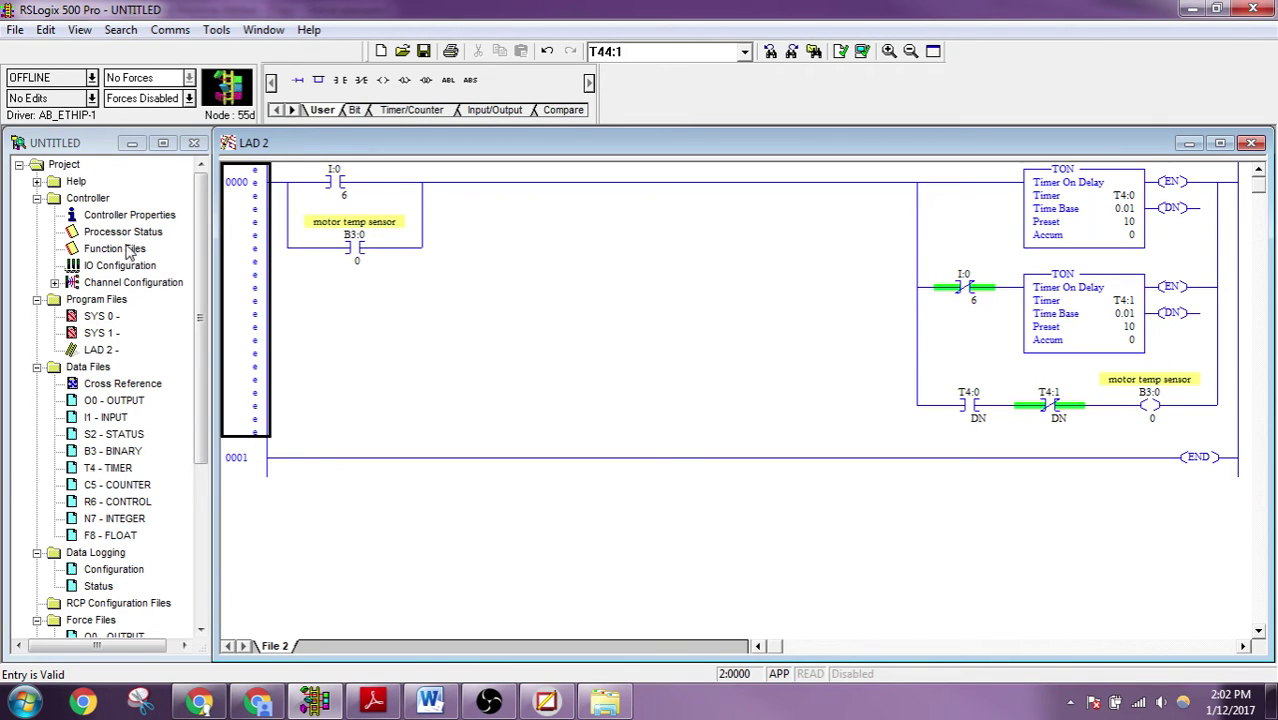
double_click(343, 197)
key(Right)
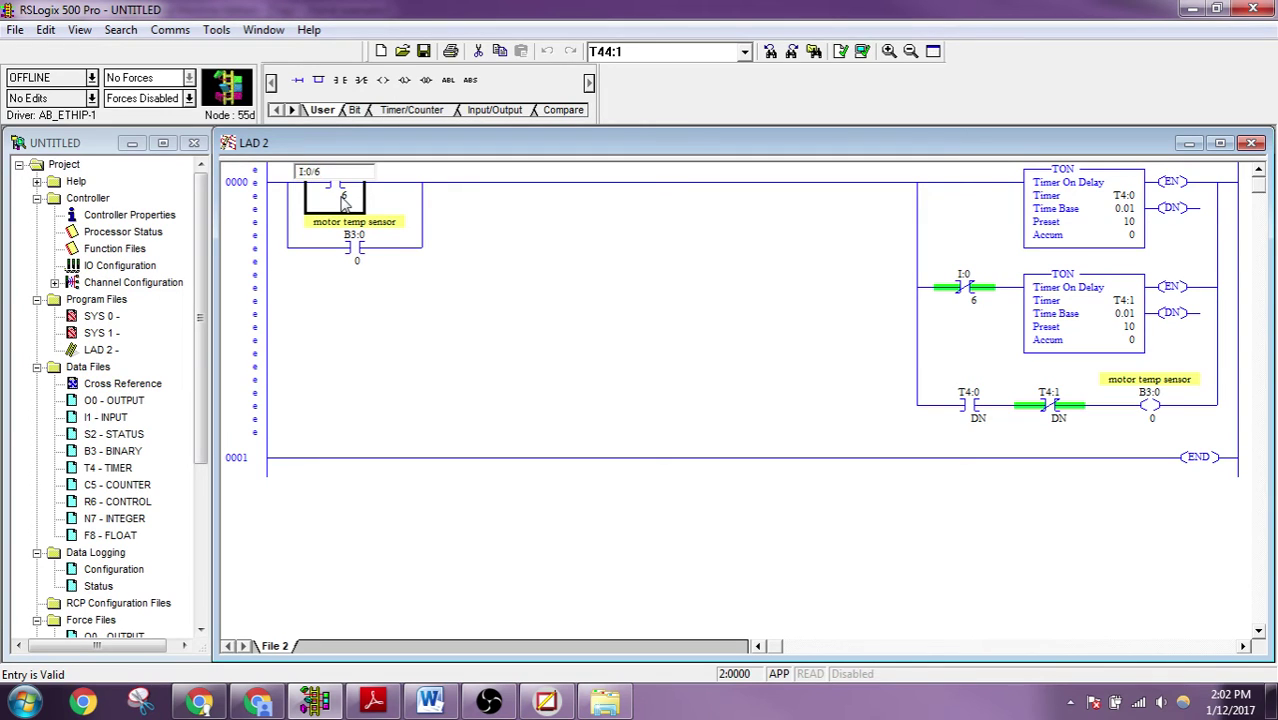
key(Return)
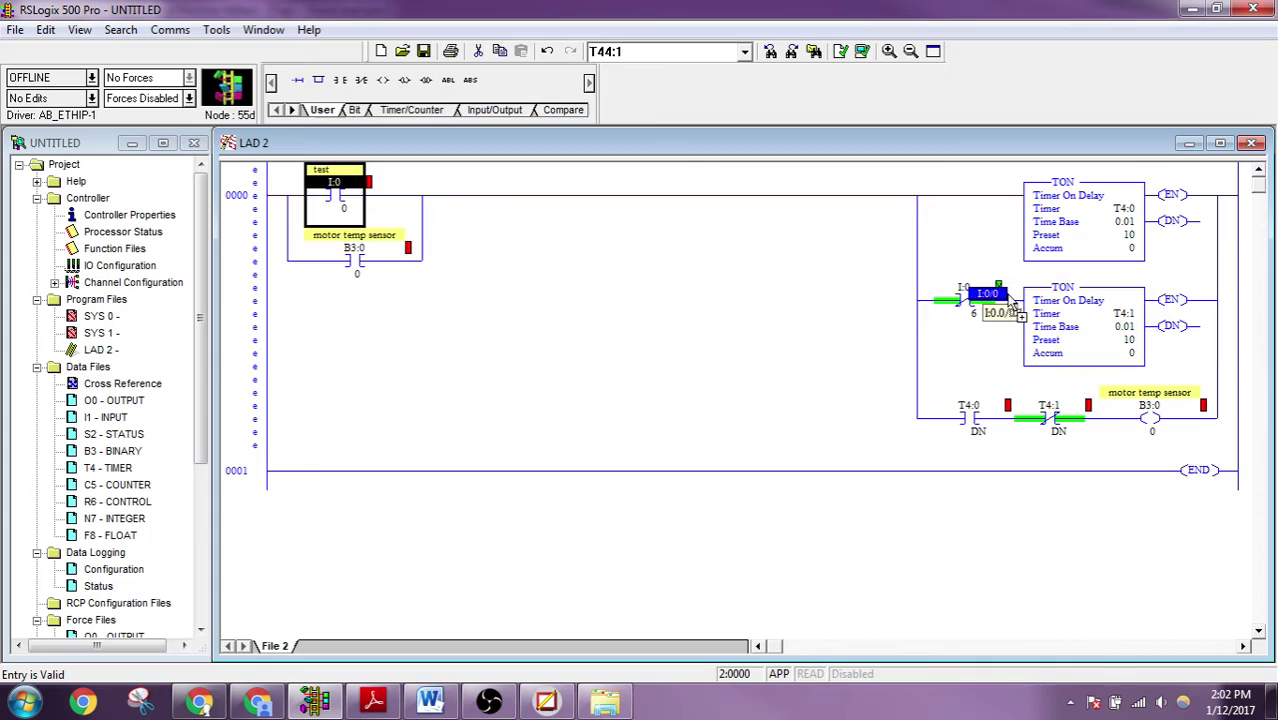
drag(345, 192, 965, 298)
Step: Export rung 0000 to the SLC library as test.SLC
right_click(245, 244)
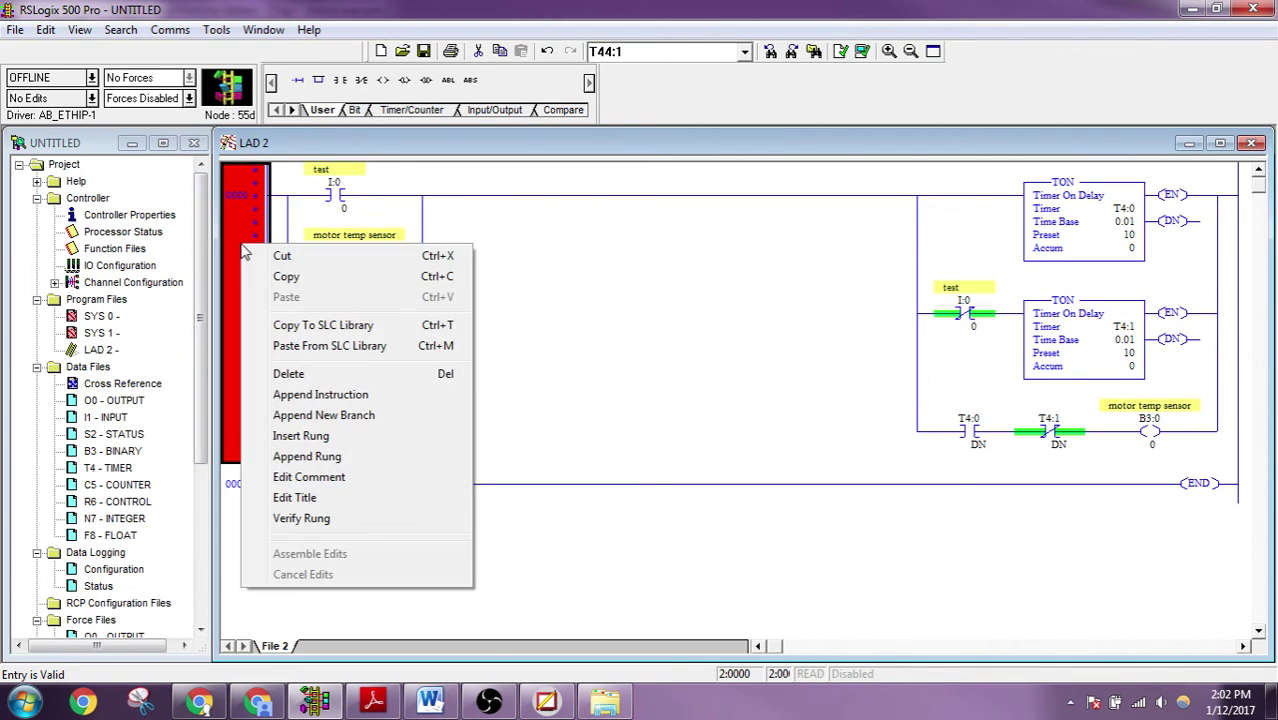
click(362, 325)
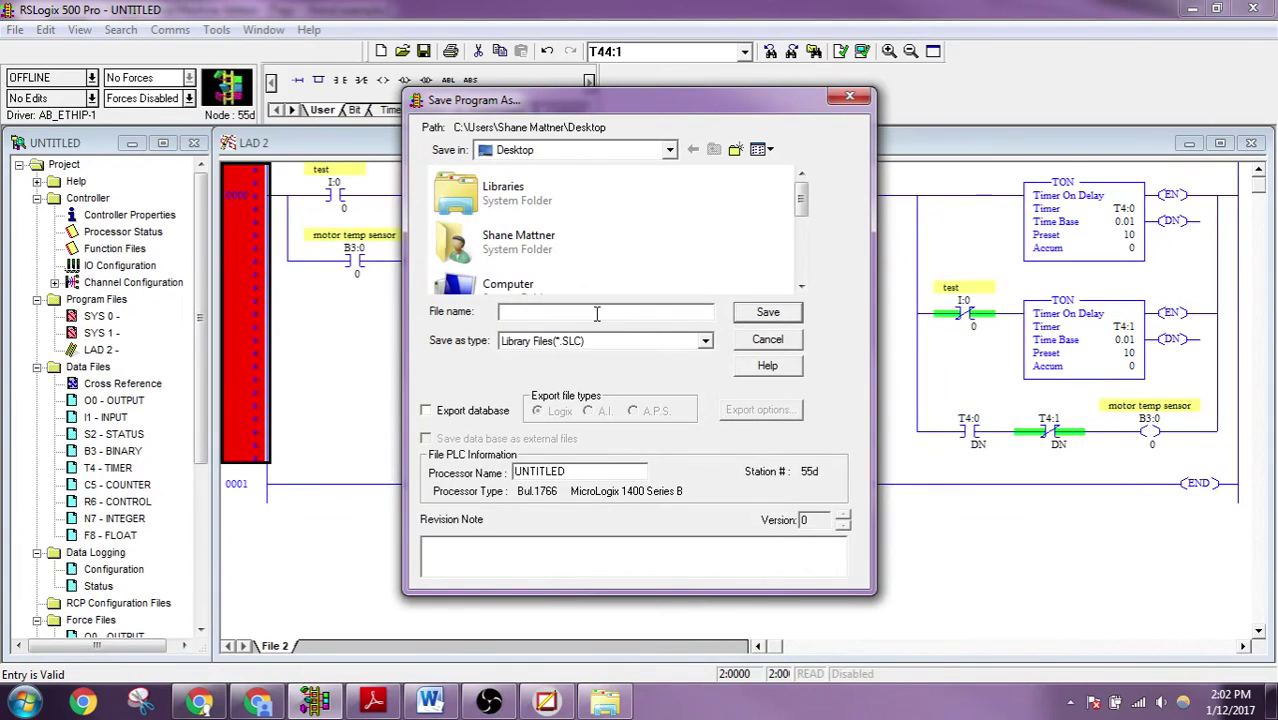
text(test)
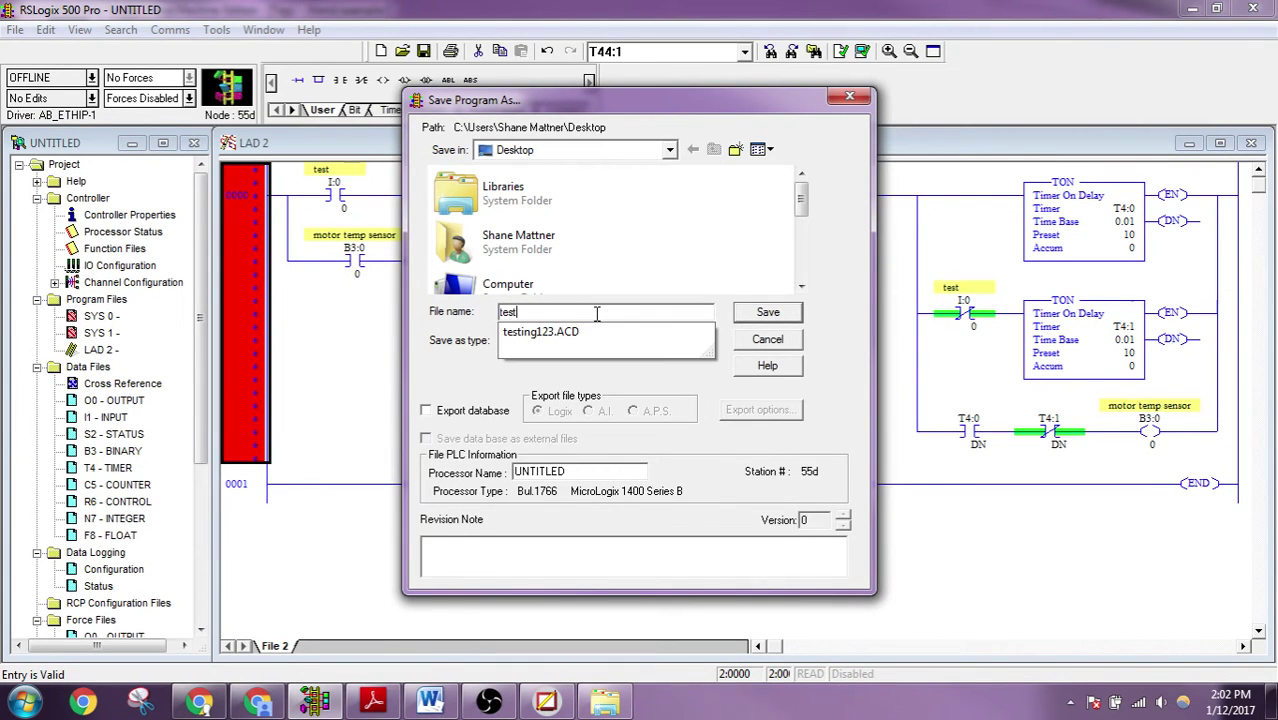
key(Return)
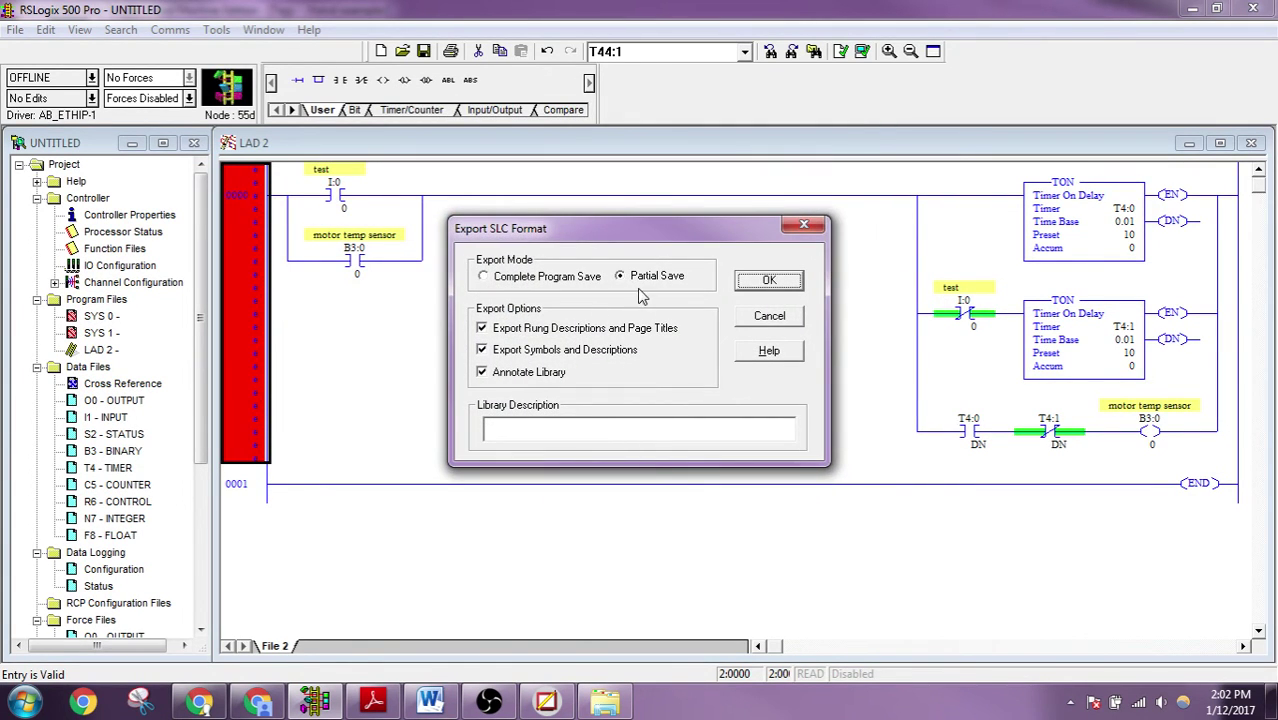
click(769, 280)
Step: Begin pasting test.SLC from the library at the END rung
right_click(249, 489)
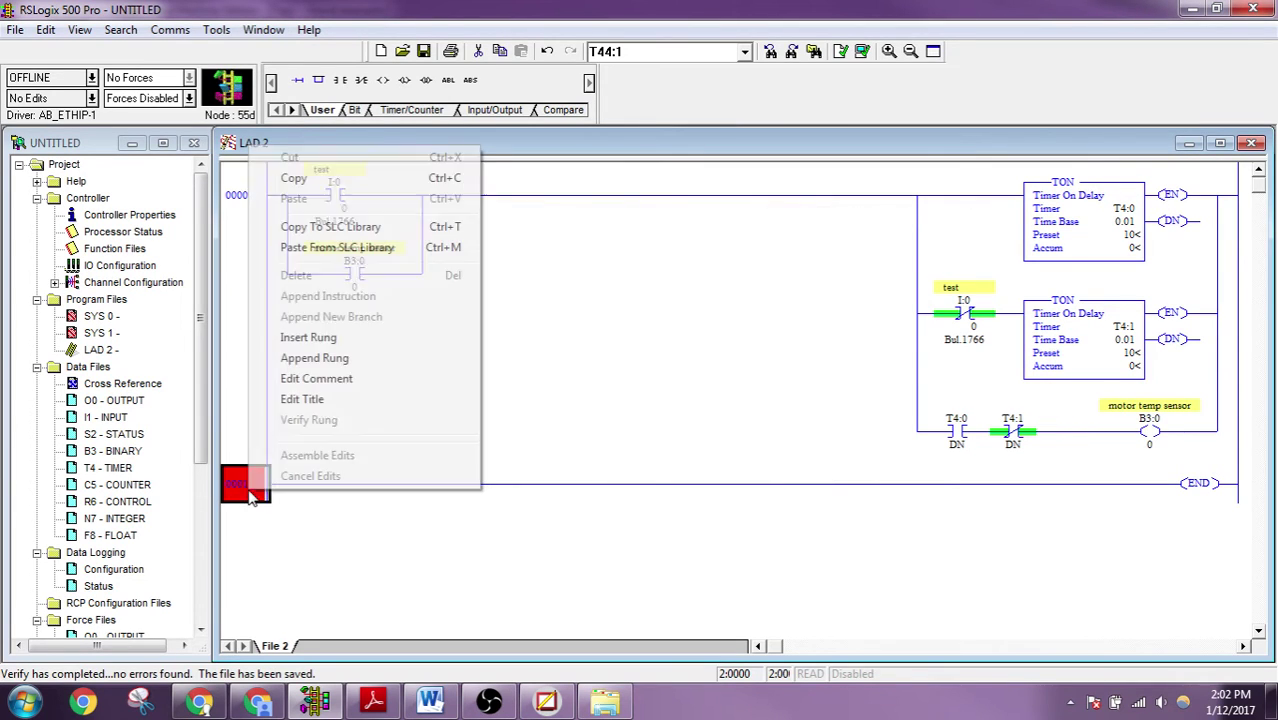
click(330, 248)
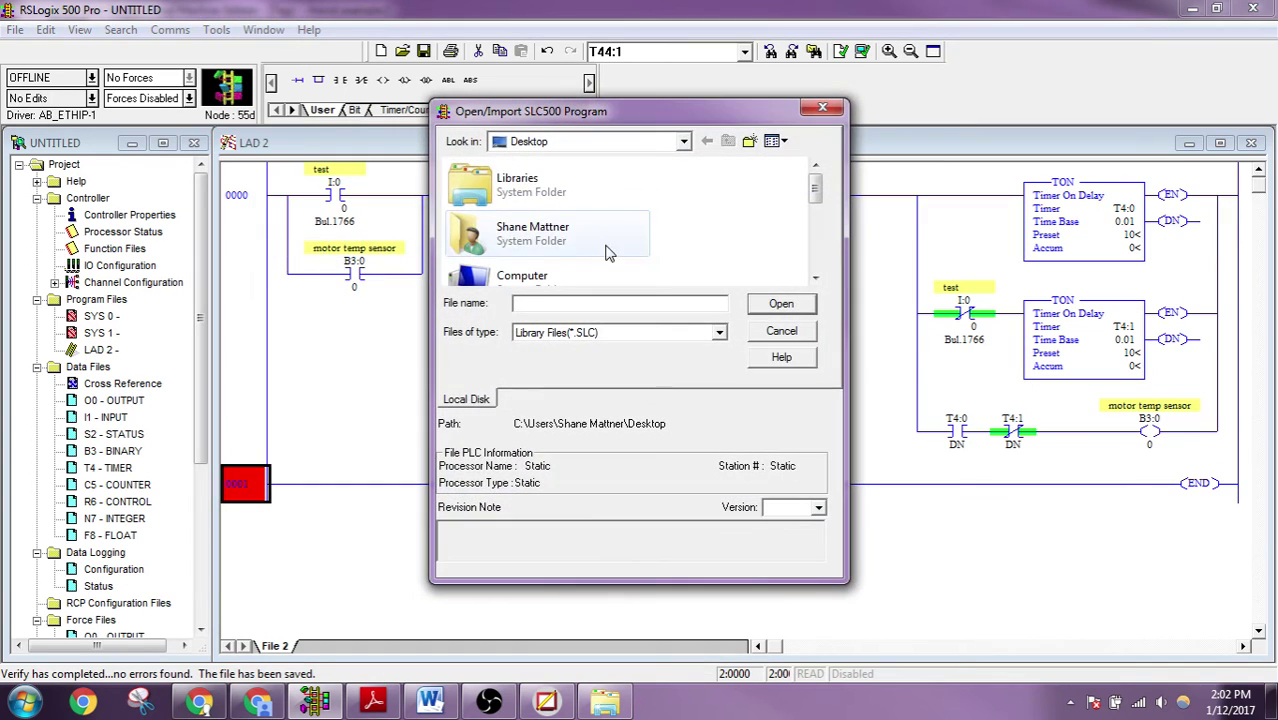
text(test)
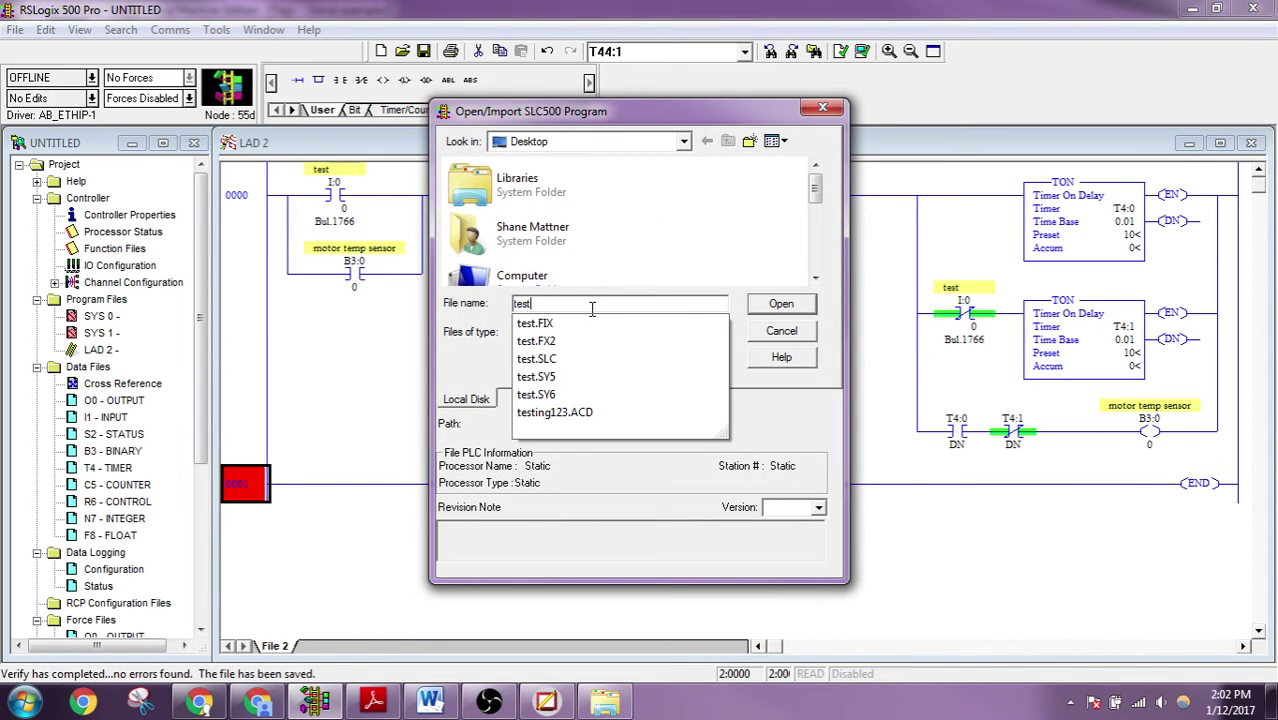
scroll(752, 252, down, 5)
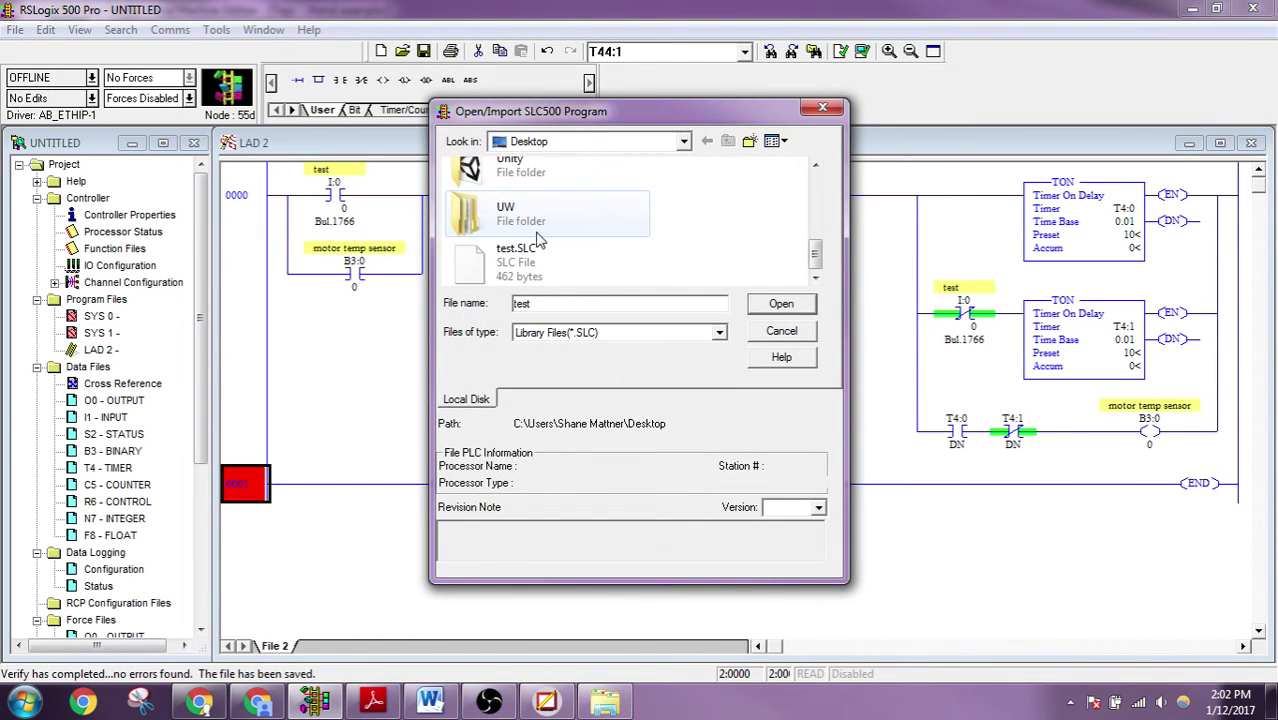
double_click(533, 257)
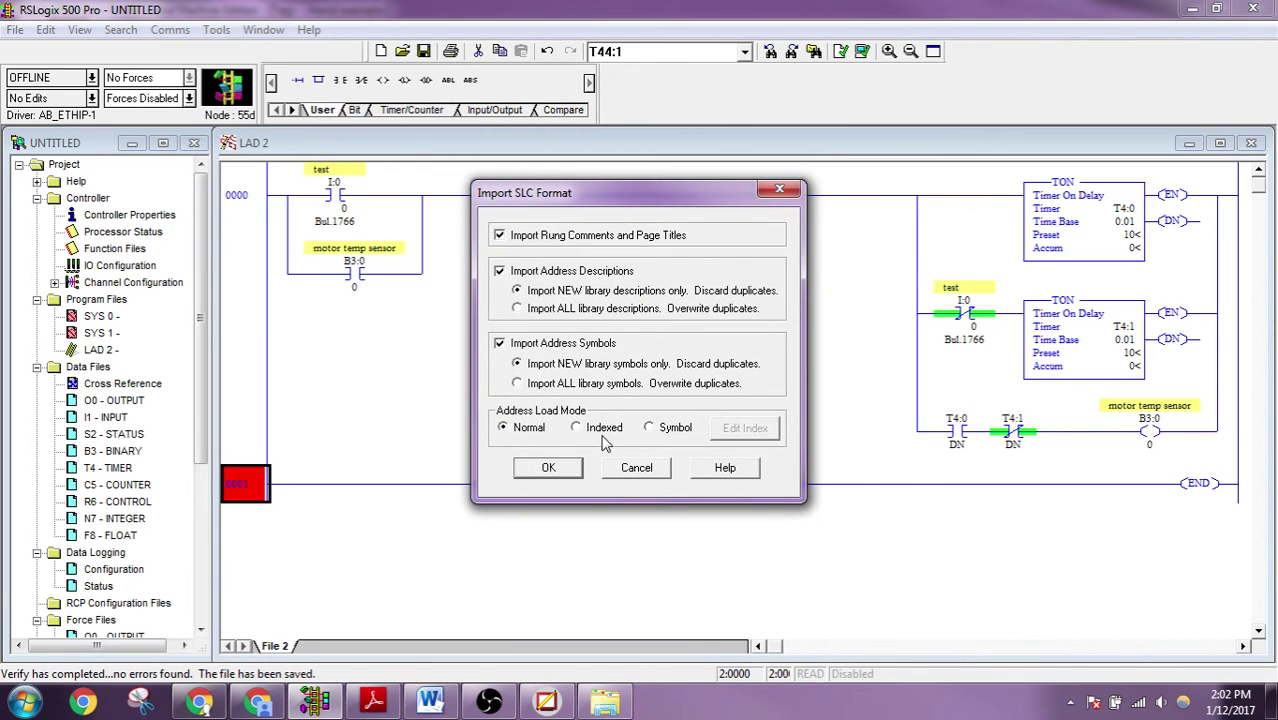
Step: Import indexed, re-indexing input I:0.0/0 to I:0.0/1 and B3:0/0 to B3:0/1
click(586, 428)
click(724, 437)
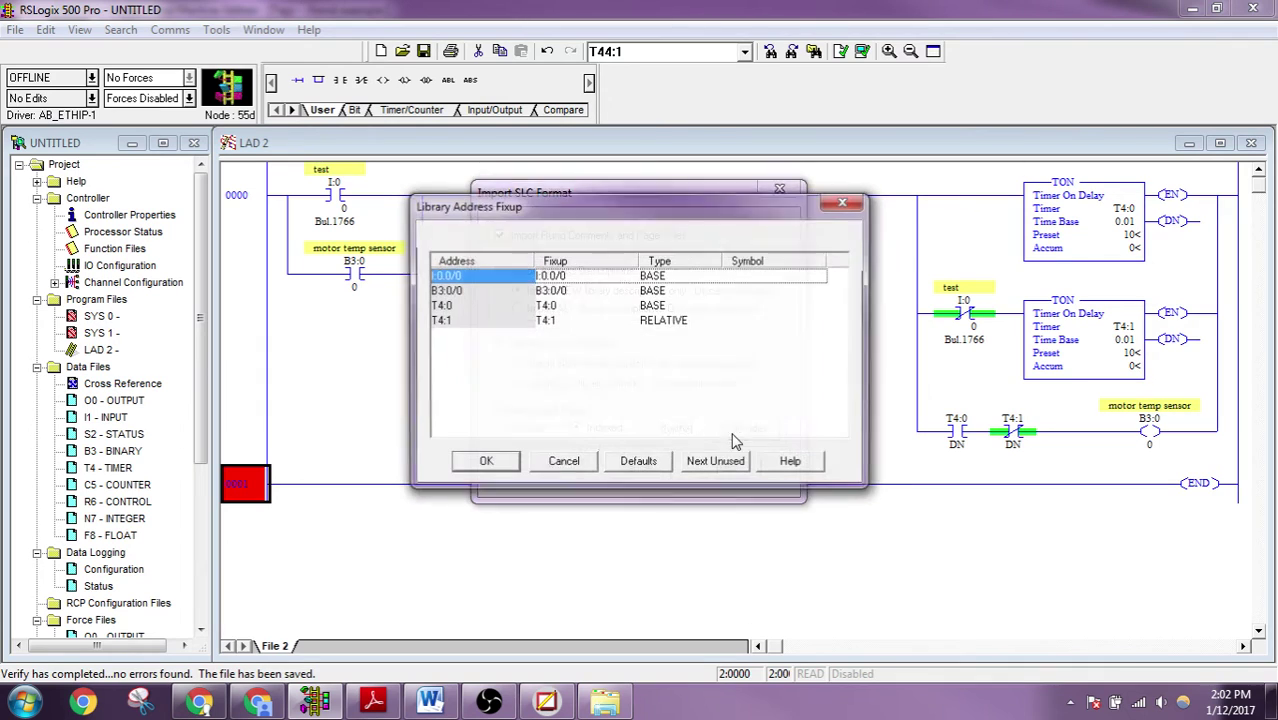
click(569, 278)
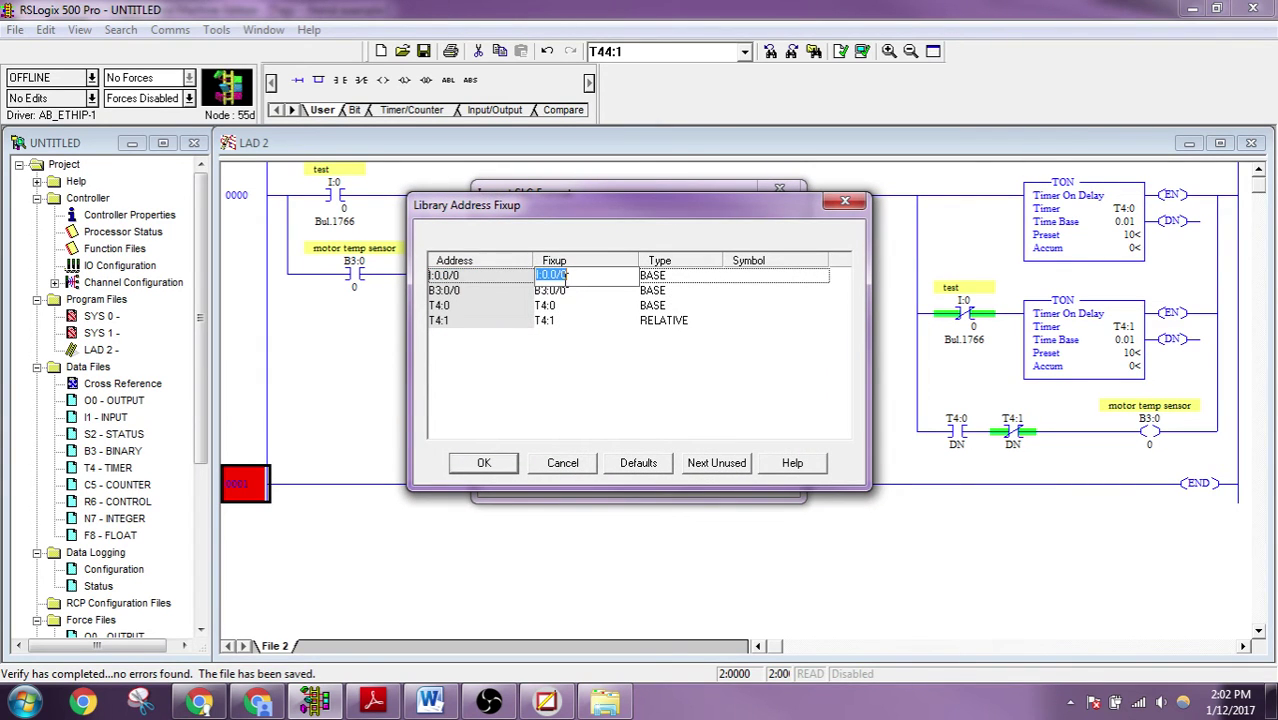
text(1)
key(Return)
key(Down)
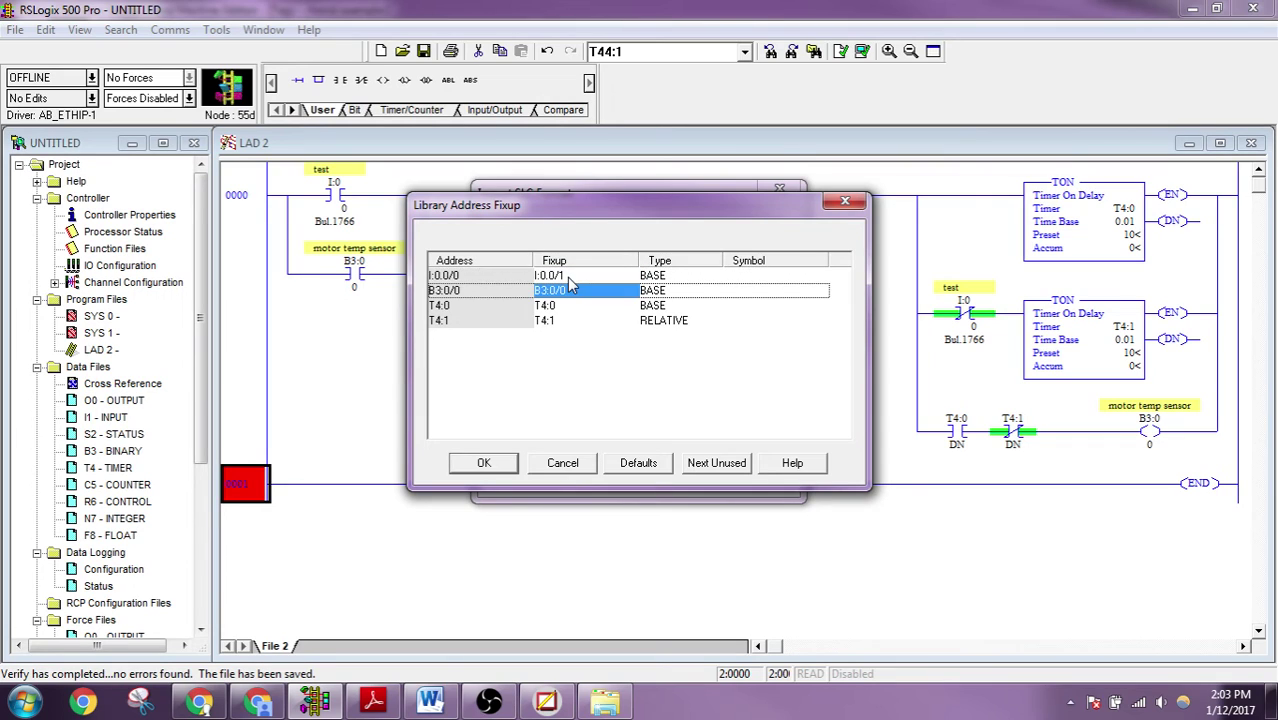
text(o)
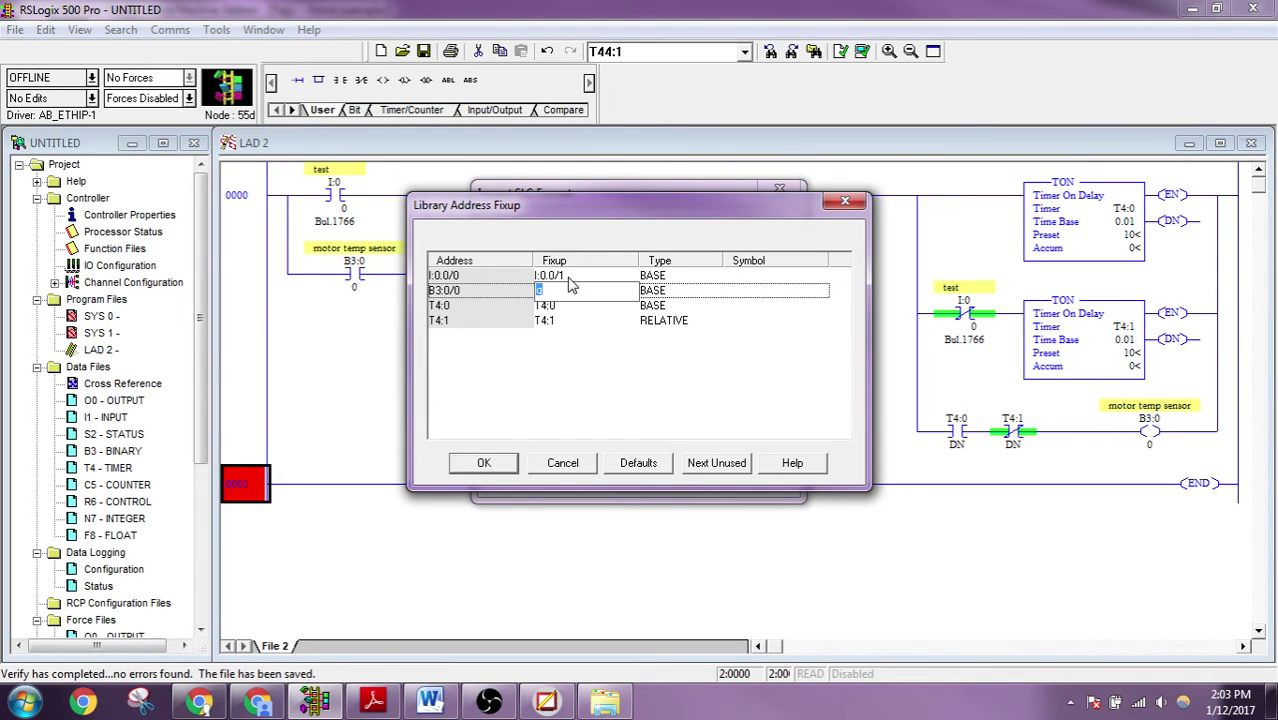
key(Escape)
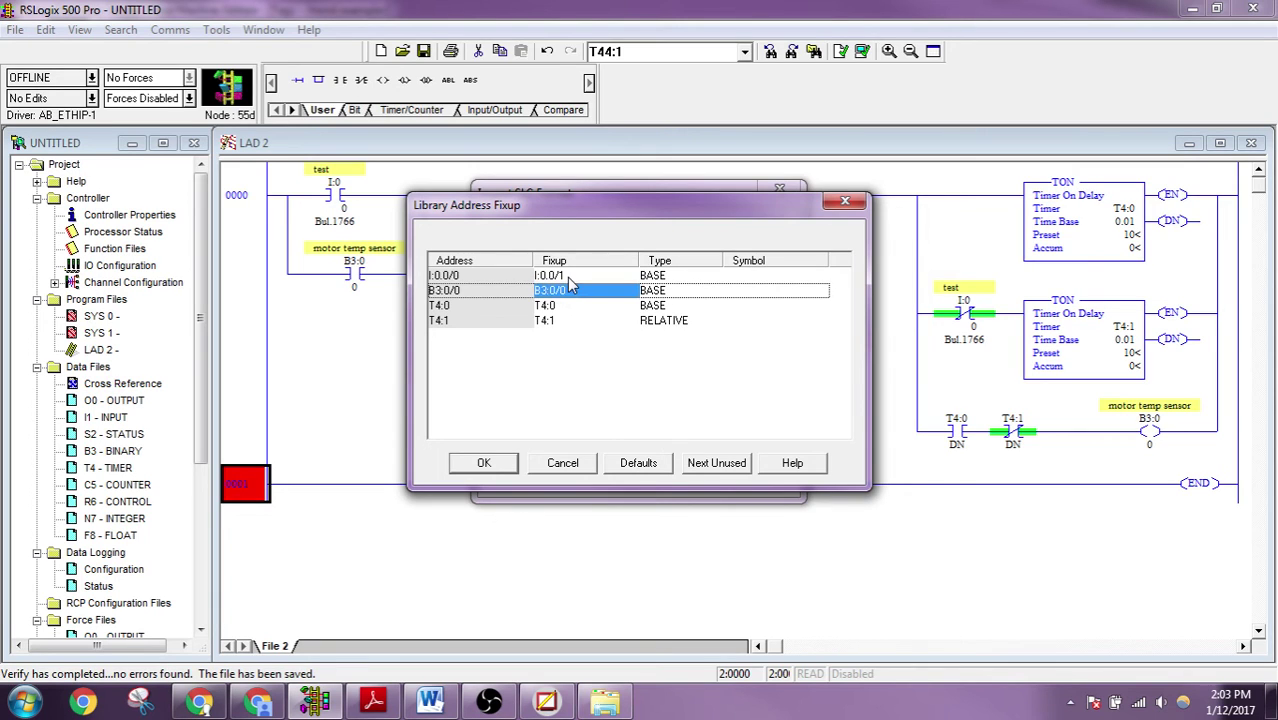
click(580, 292)
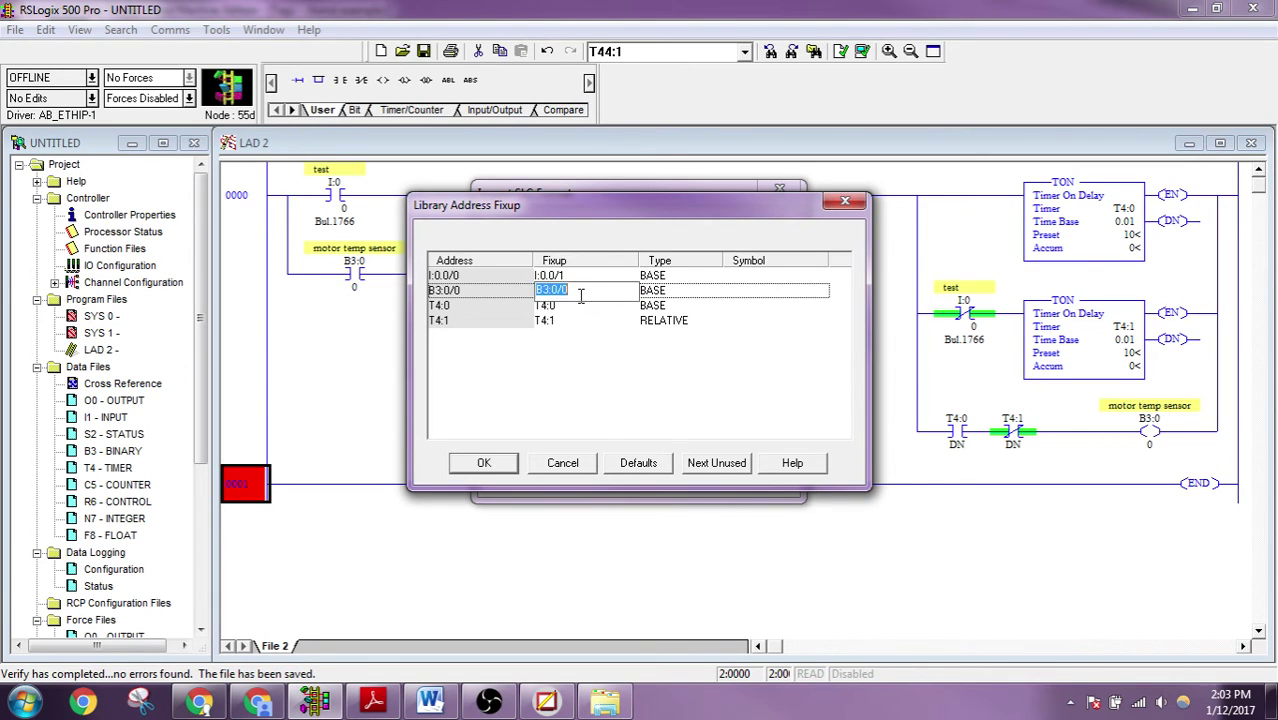
key(Return)
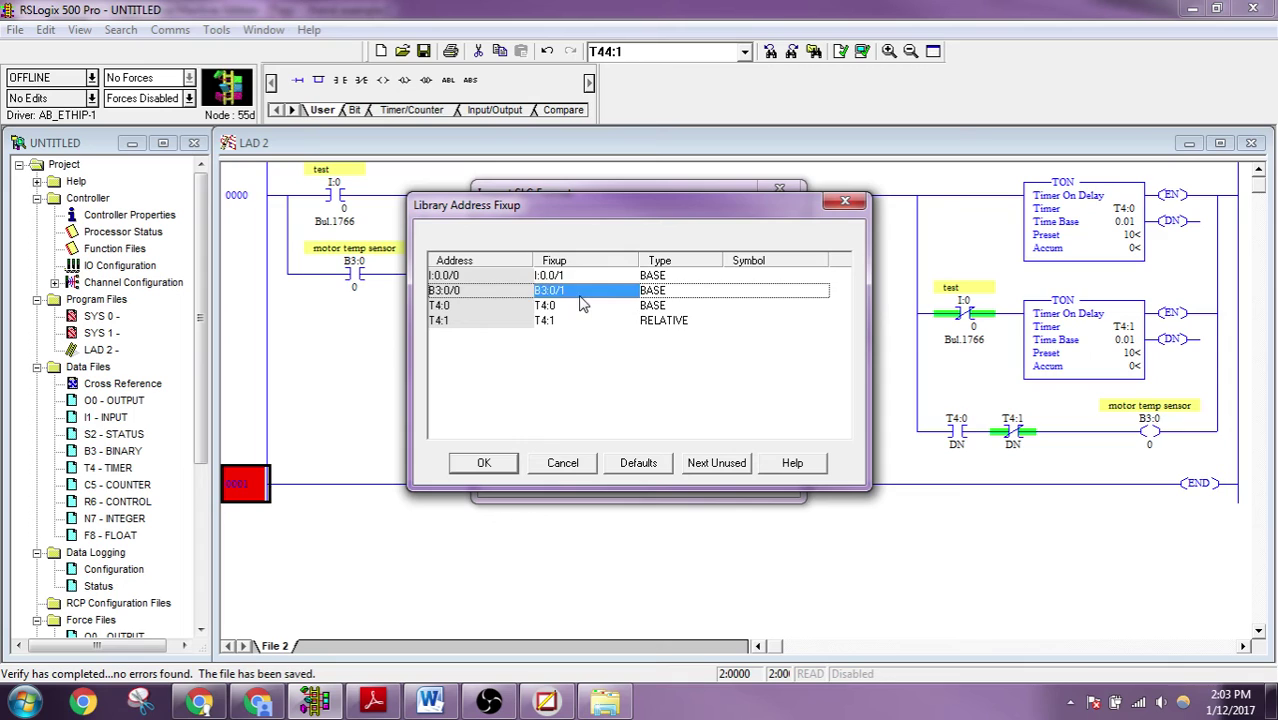
Step: Re-index the timers to T4:2 and T4:3 and finish importing rung 0001
click(591, 306)
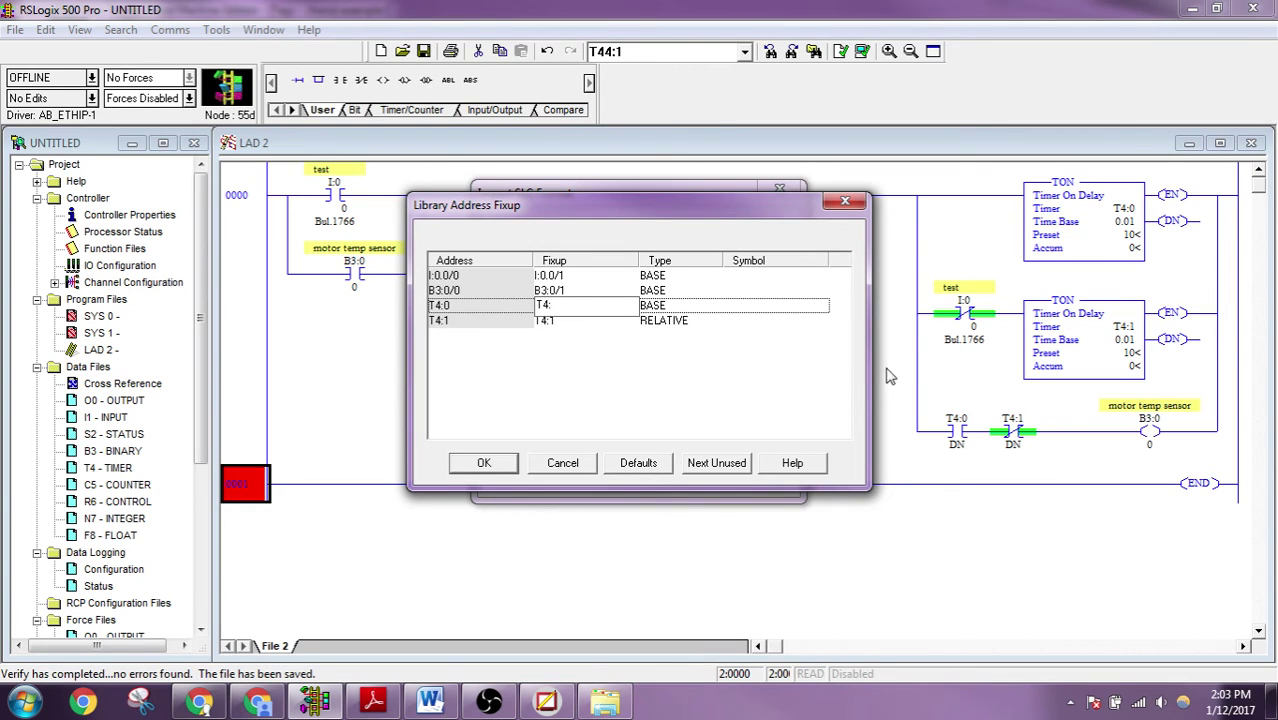
text(2)
key(Return)
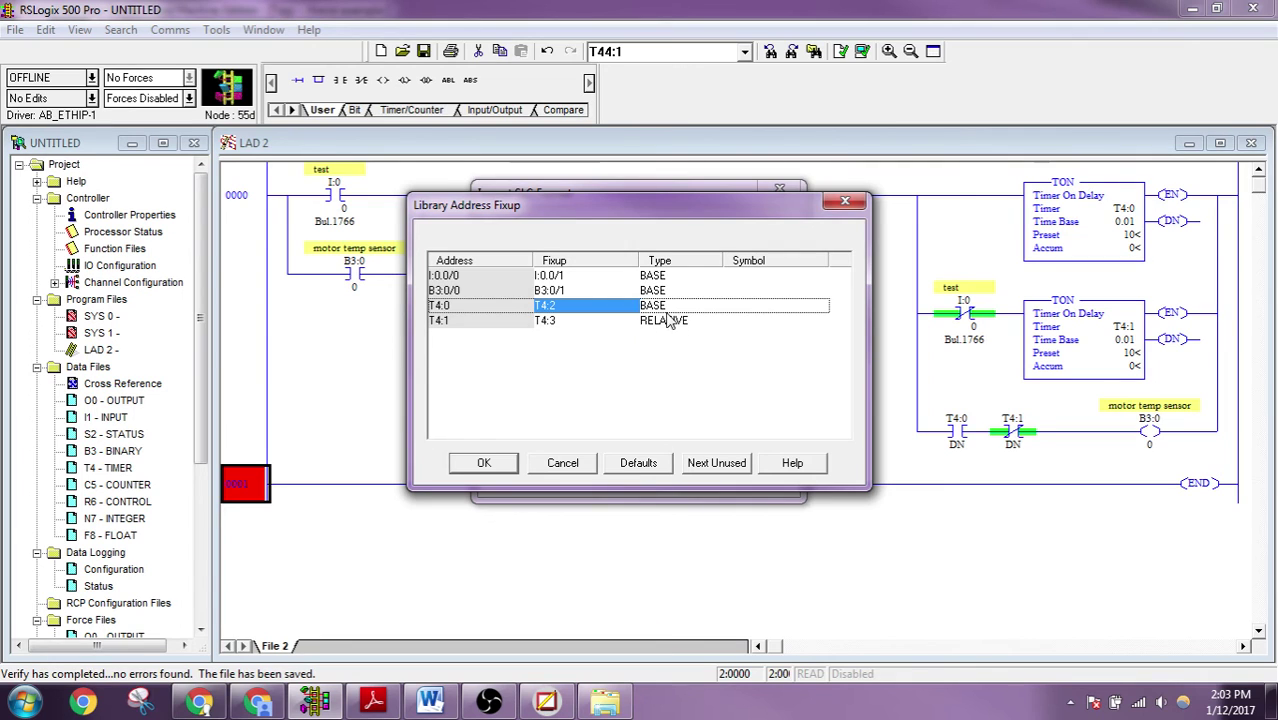
click(484, 462)
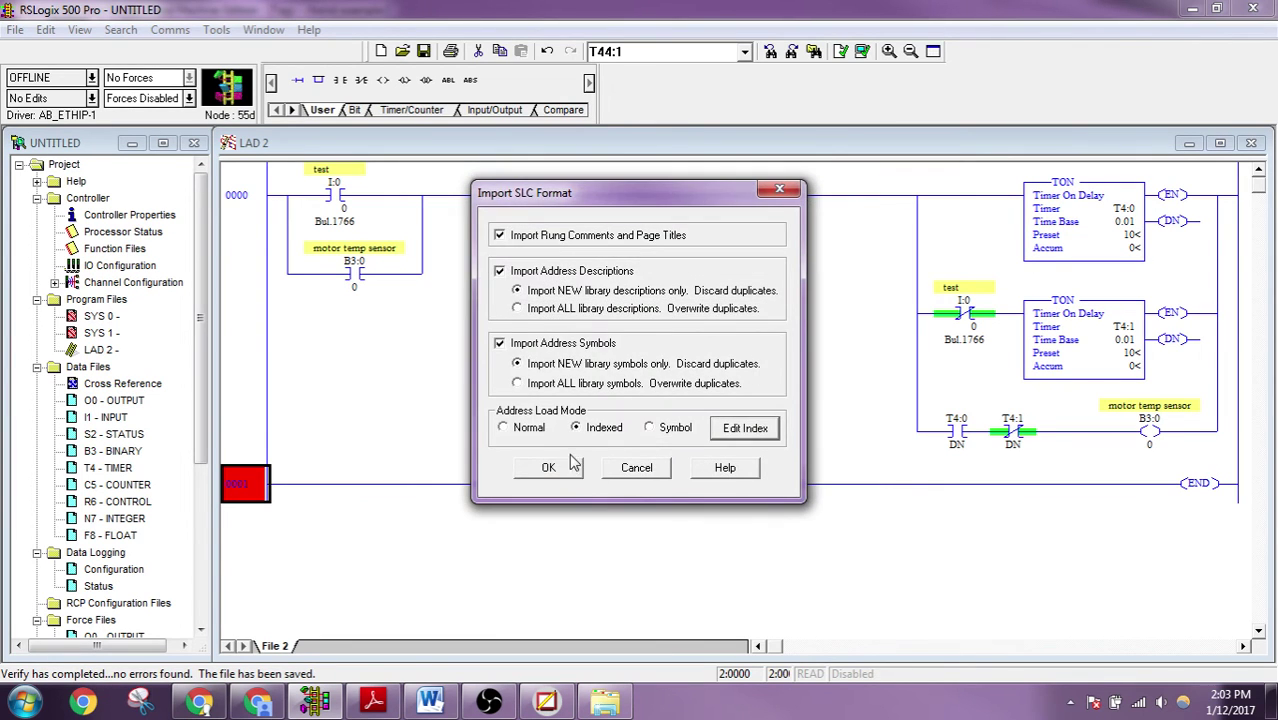
click(565, 463)
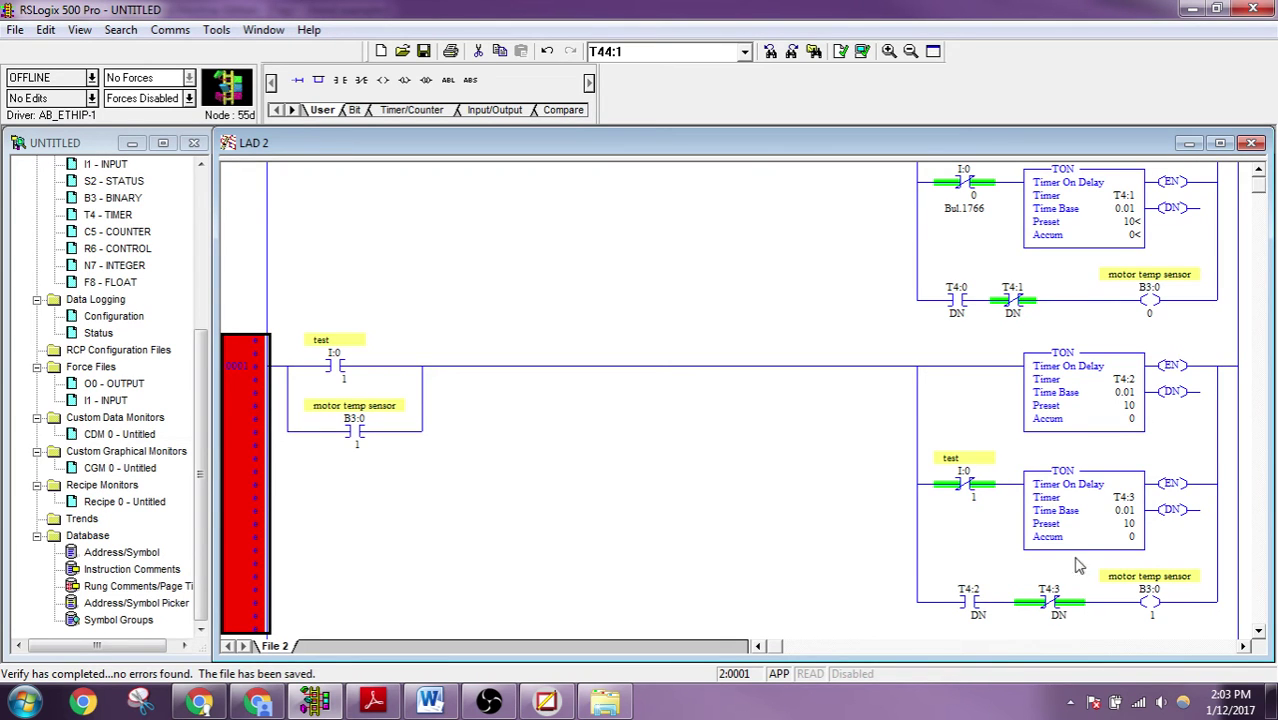
scroll(963, 417, up, 1)
scroll(963, 417, up, 2)
scroll(600, 350, down, 3)
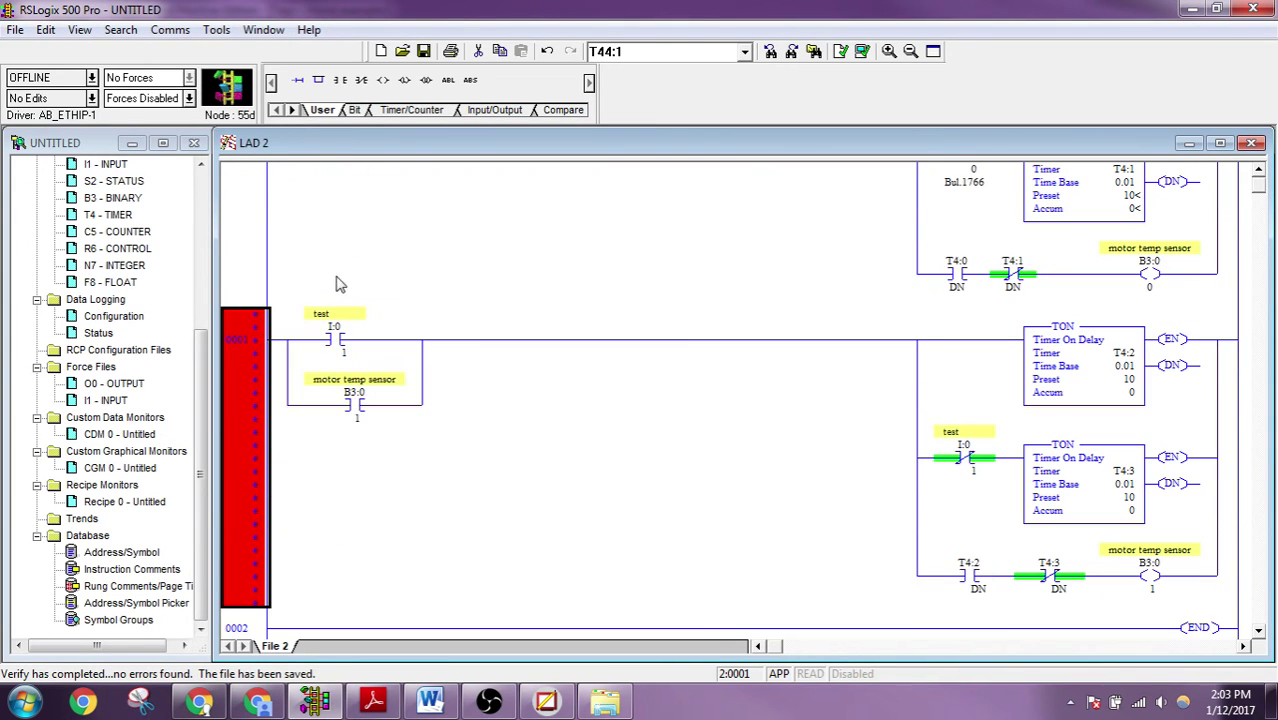
Step: Export rung 0001 to the SLC library as test.SLC, replacing the existing file
click(242, 250)
click(245, 493)
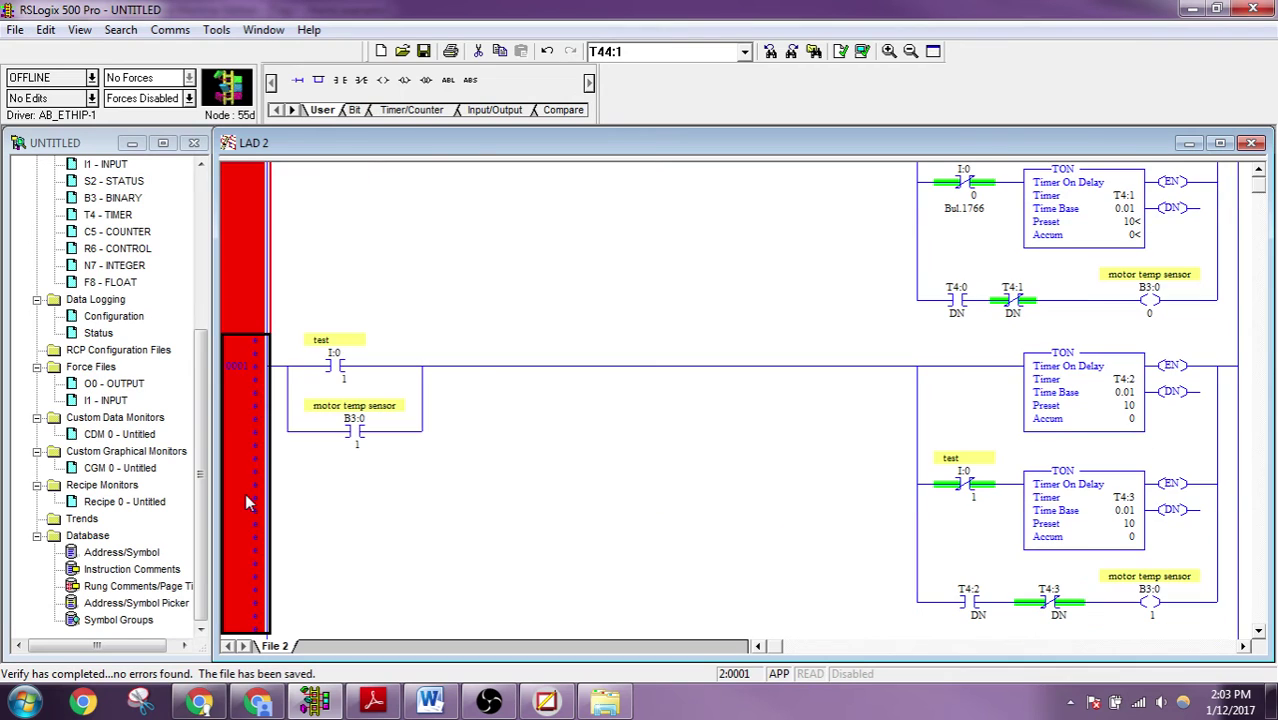
right_click(245, 495)
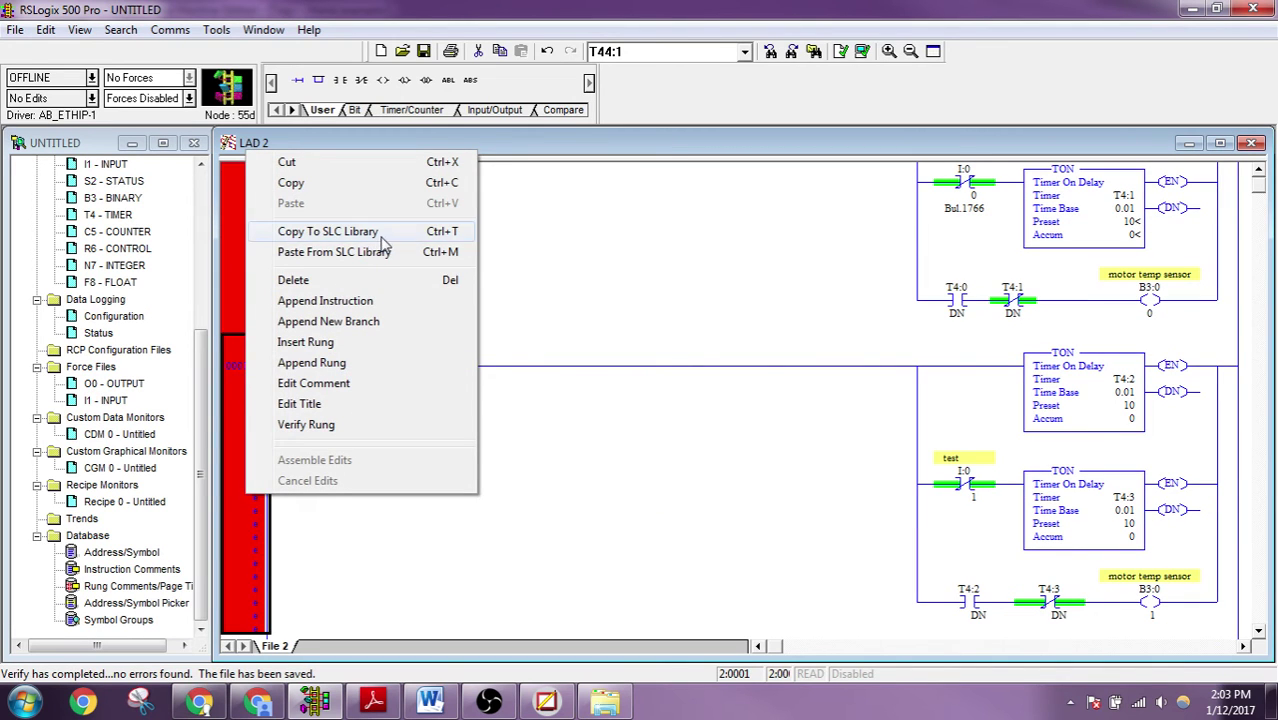
click(380, 231)
text(test.SLC)
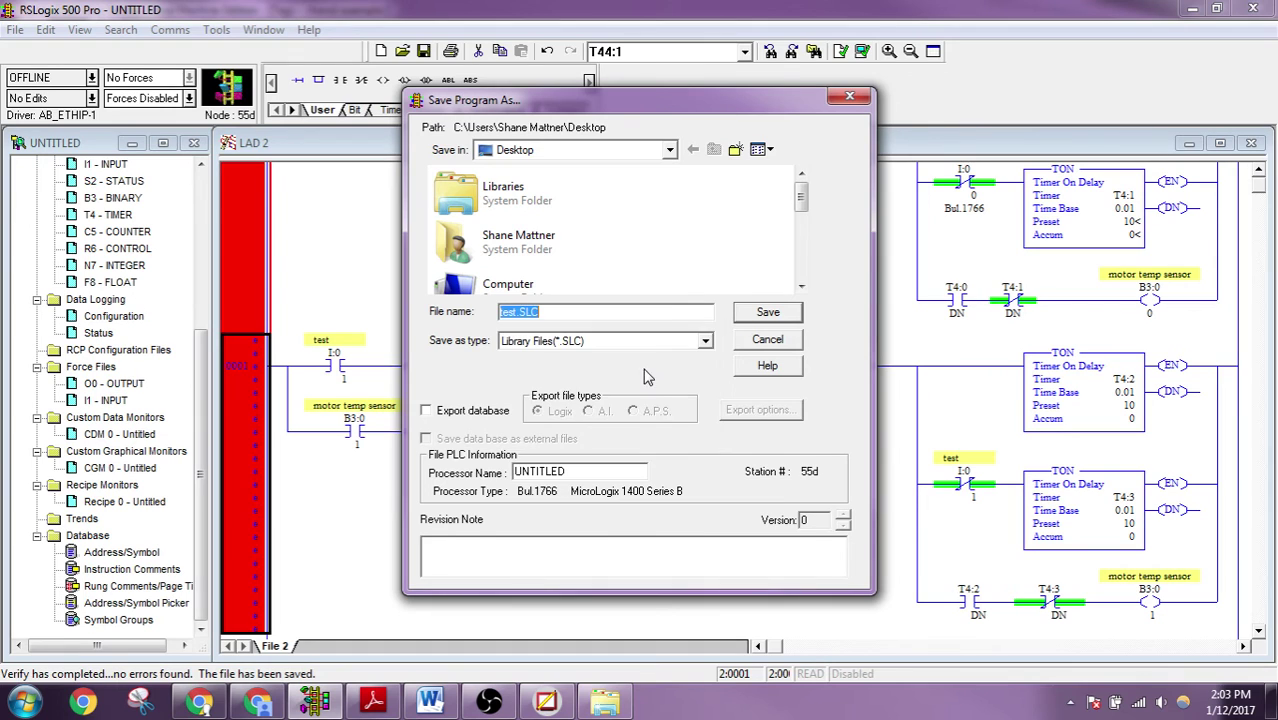
click(645, 367)
click(750, 313)
click(666, 408)
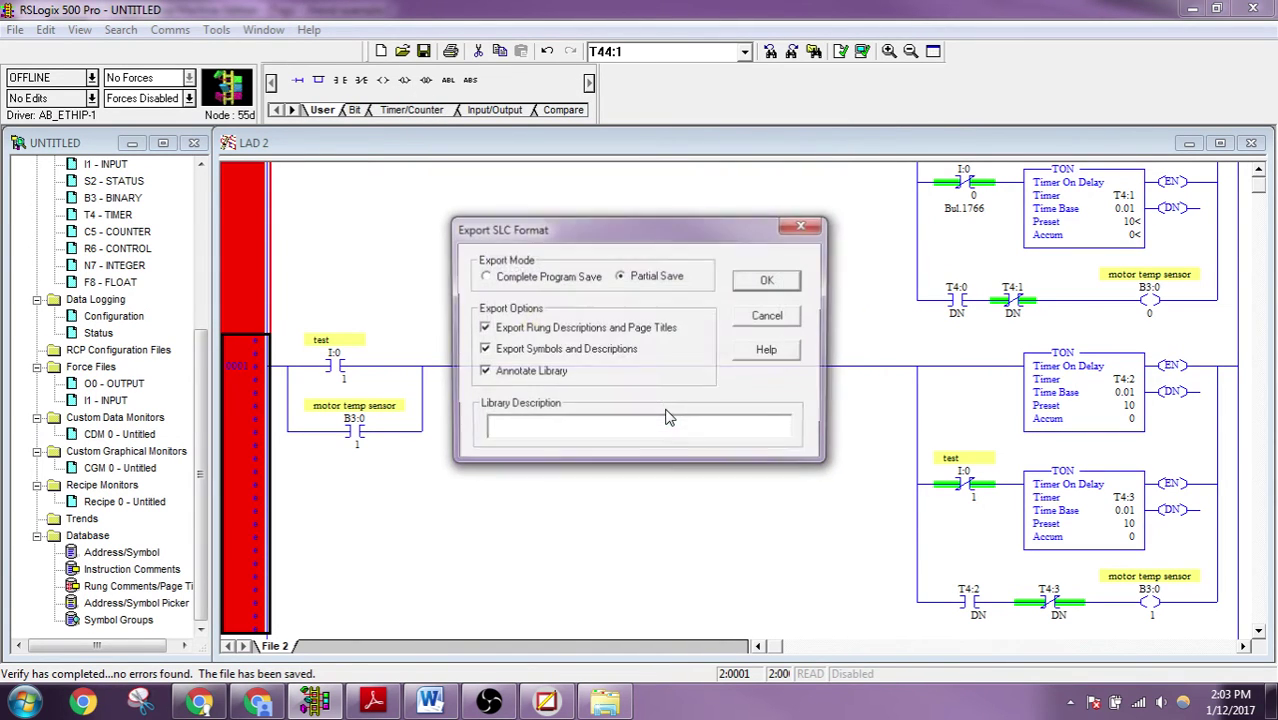
click(764, 280)
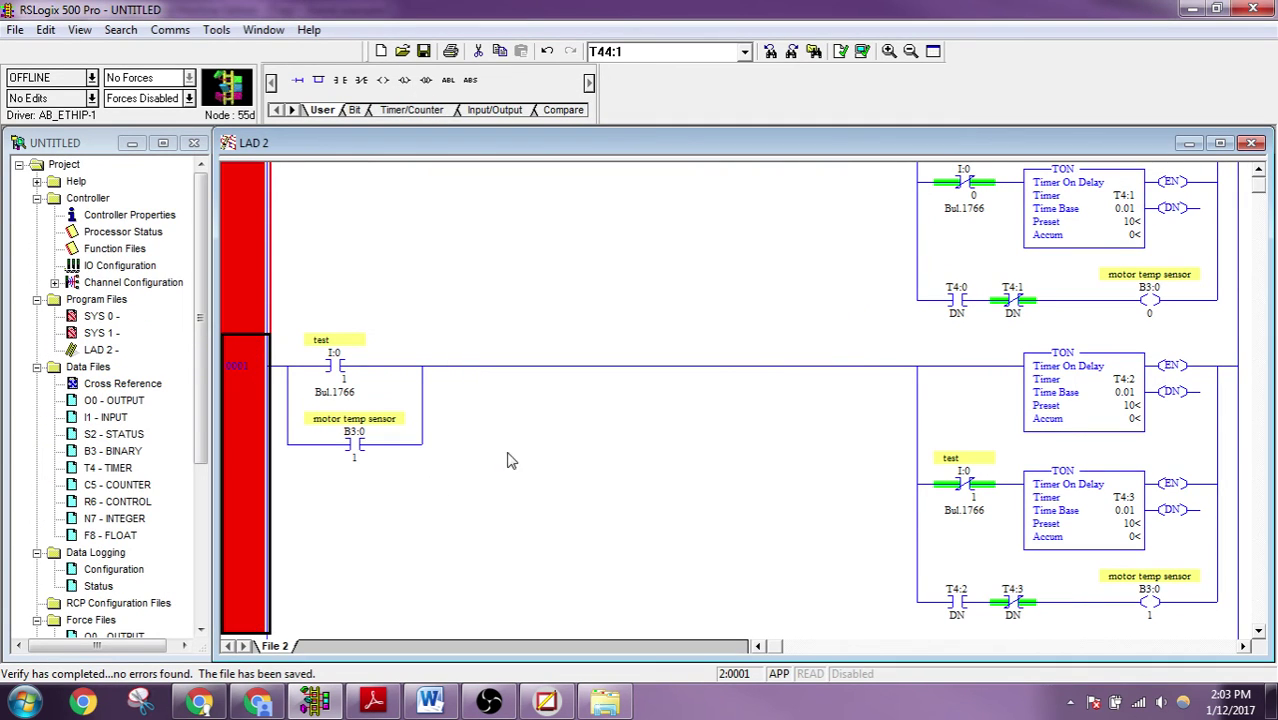
scroll(560, 440, down, 5)
Step: Paste rungs from the test.SLC library above the END rung
right_click(245, 418)
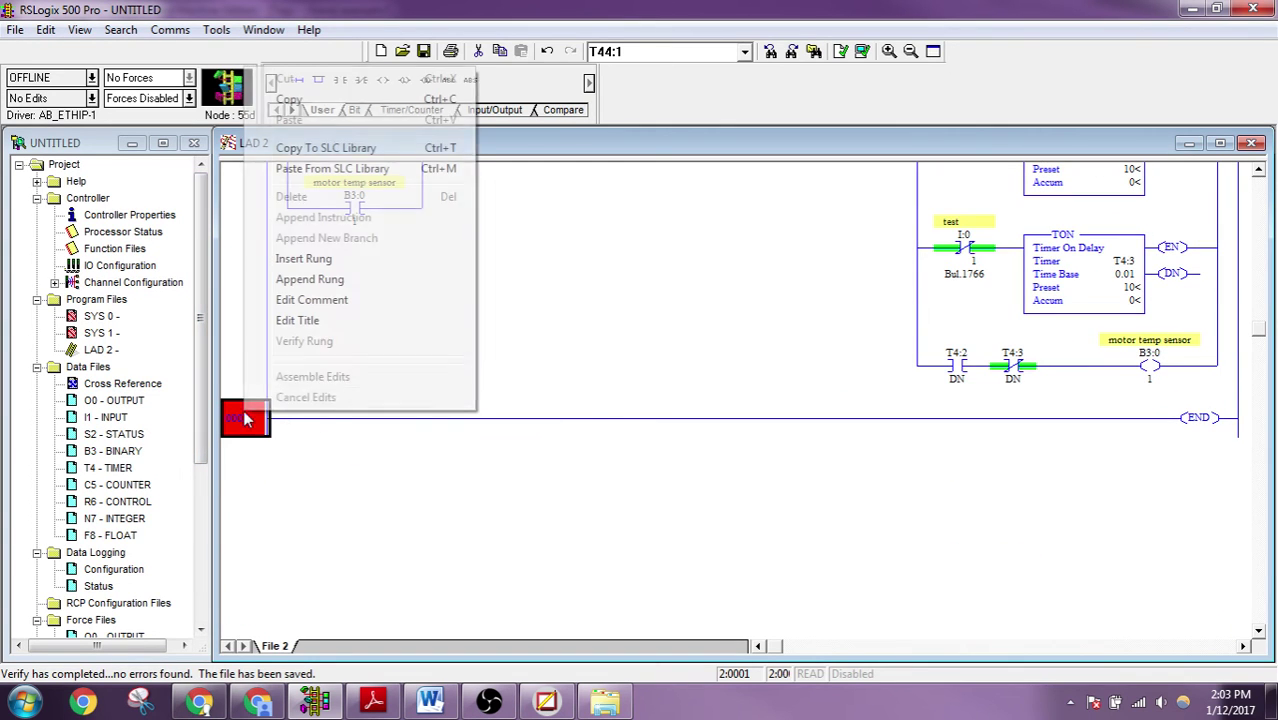
click(365, 168)
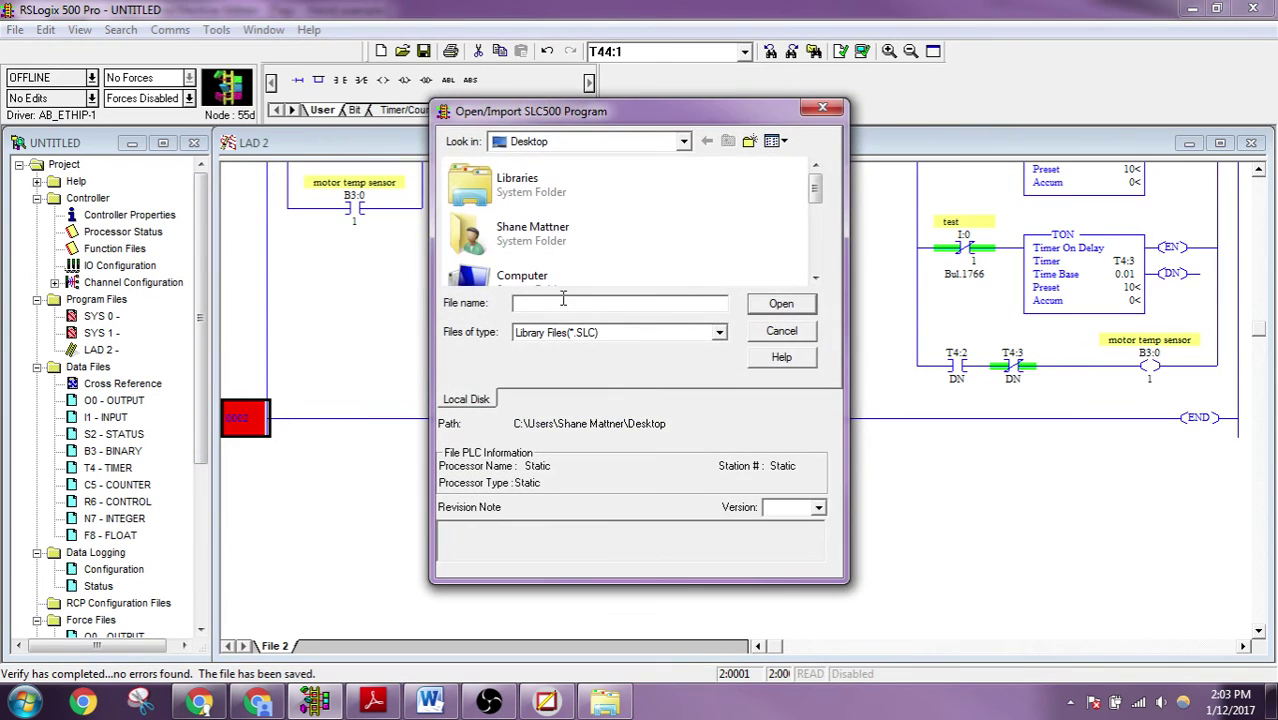
scroll(820, 252, down, 2)
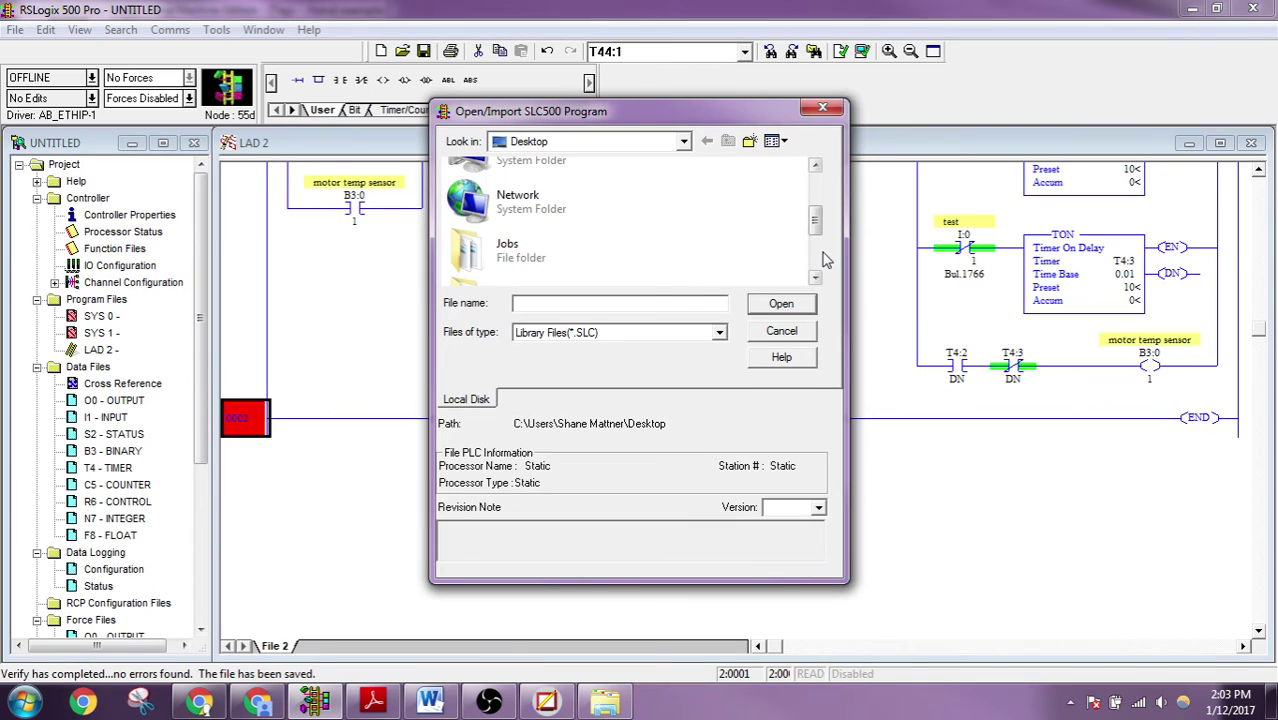
scroll(825, 258, down, 2)
double_click(535, 262)
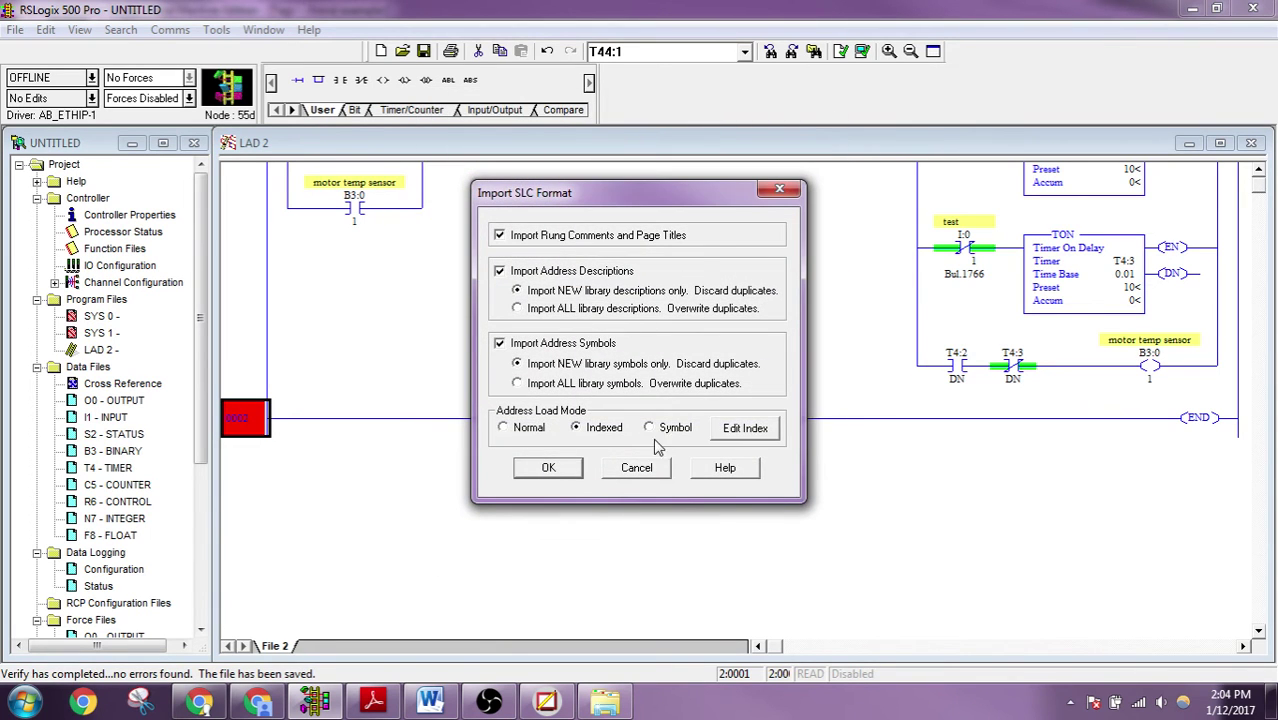
Step: Re-index the library rungs to start at inputs I:0.0/2, bits B3:0/2 and timers T4:4
click(745, 428)
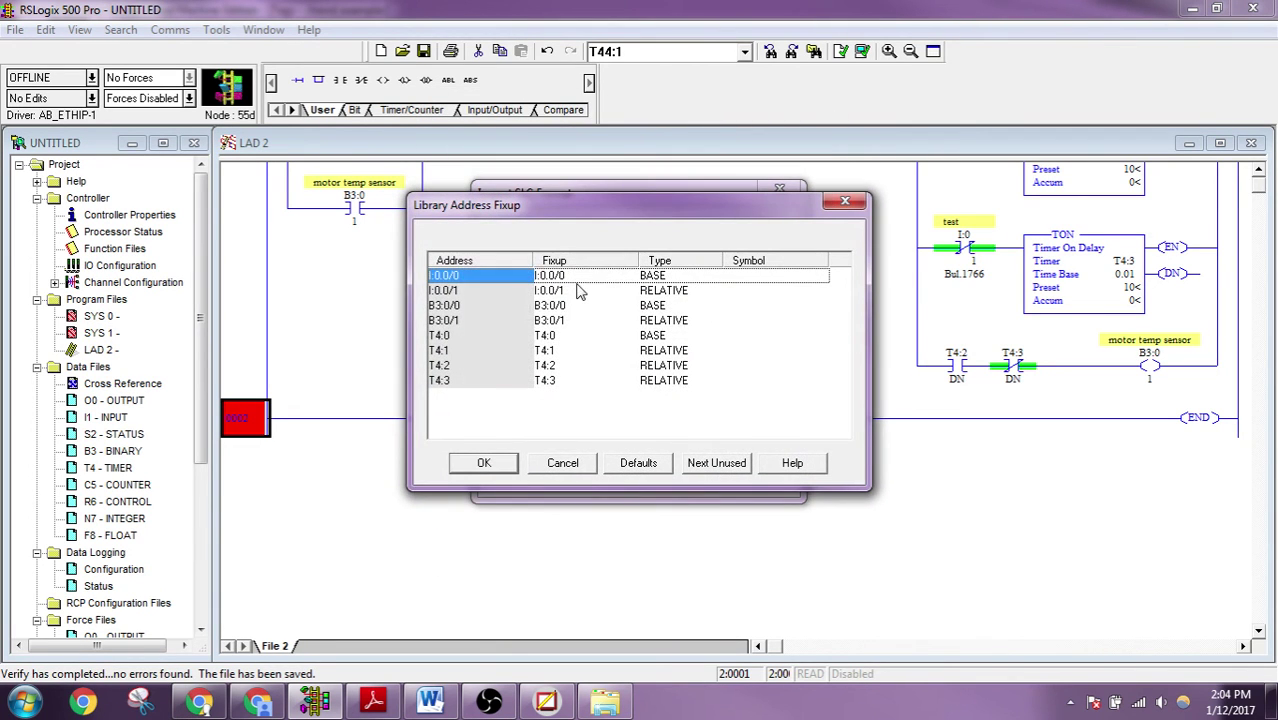
click(577, 282)
text(2)
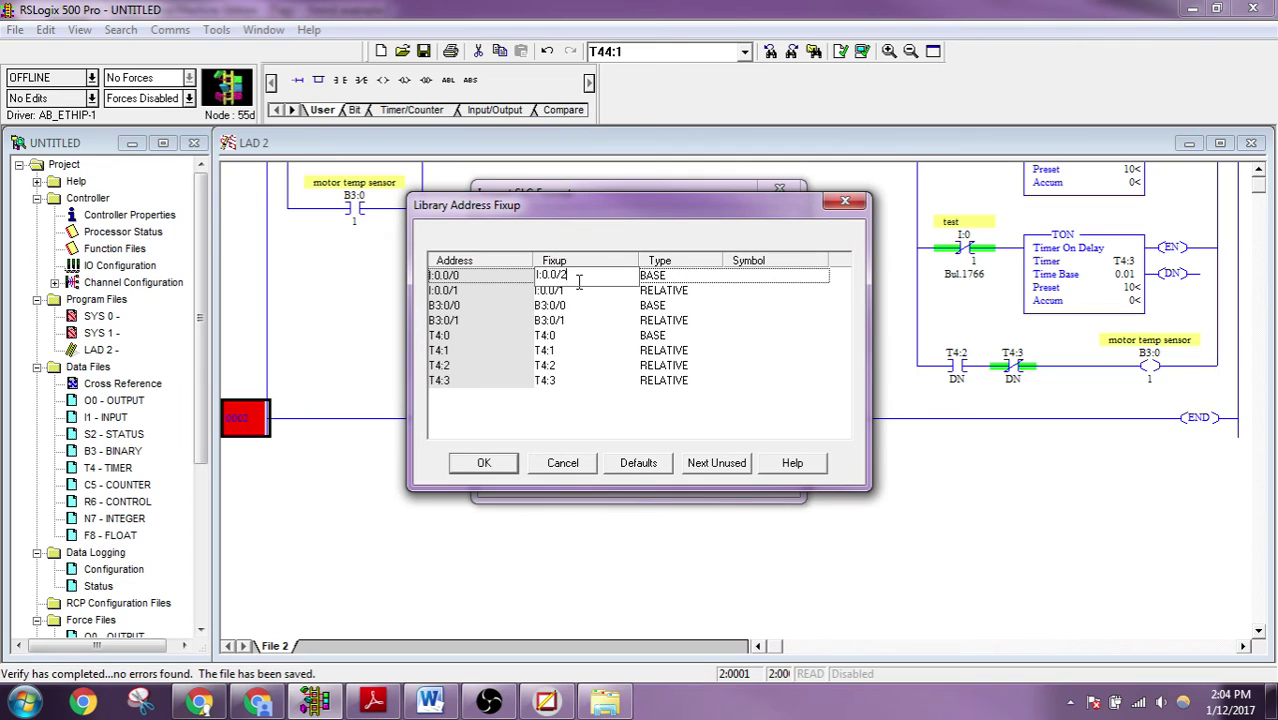
key(Return)
click(585, 308)
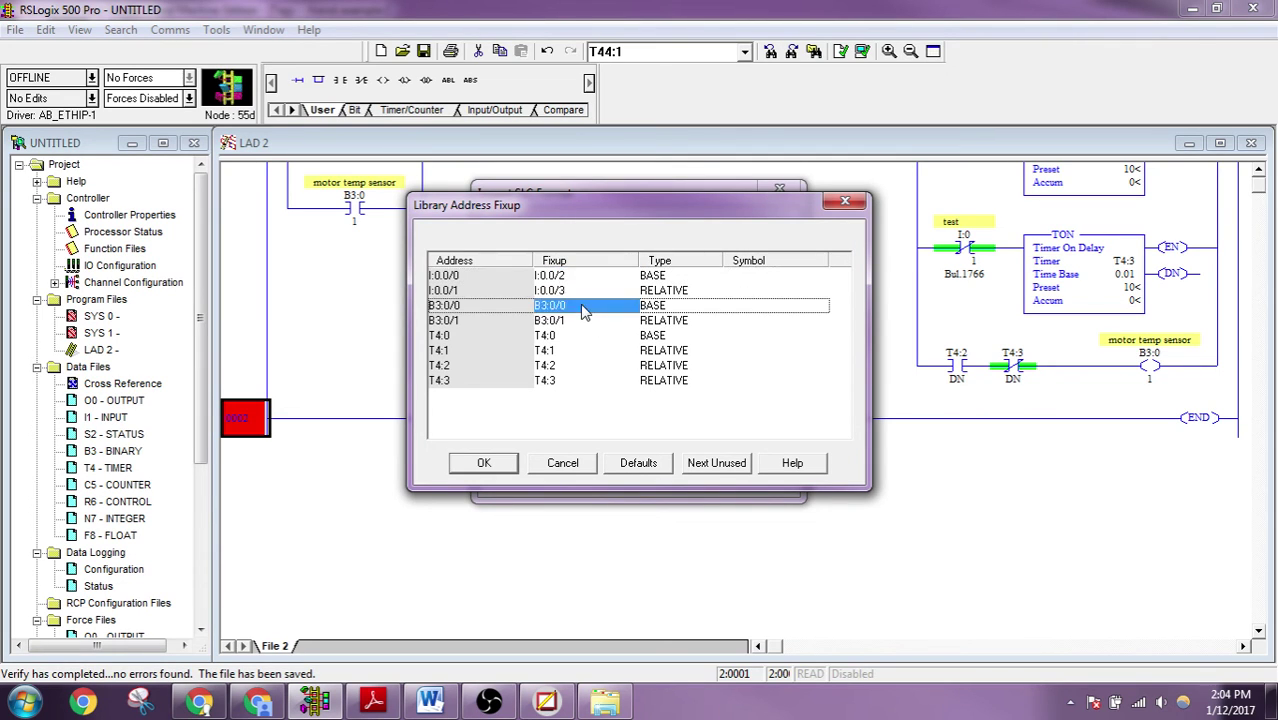
key(Return)
click(565, 336)
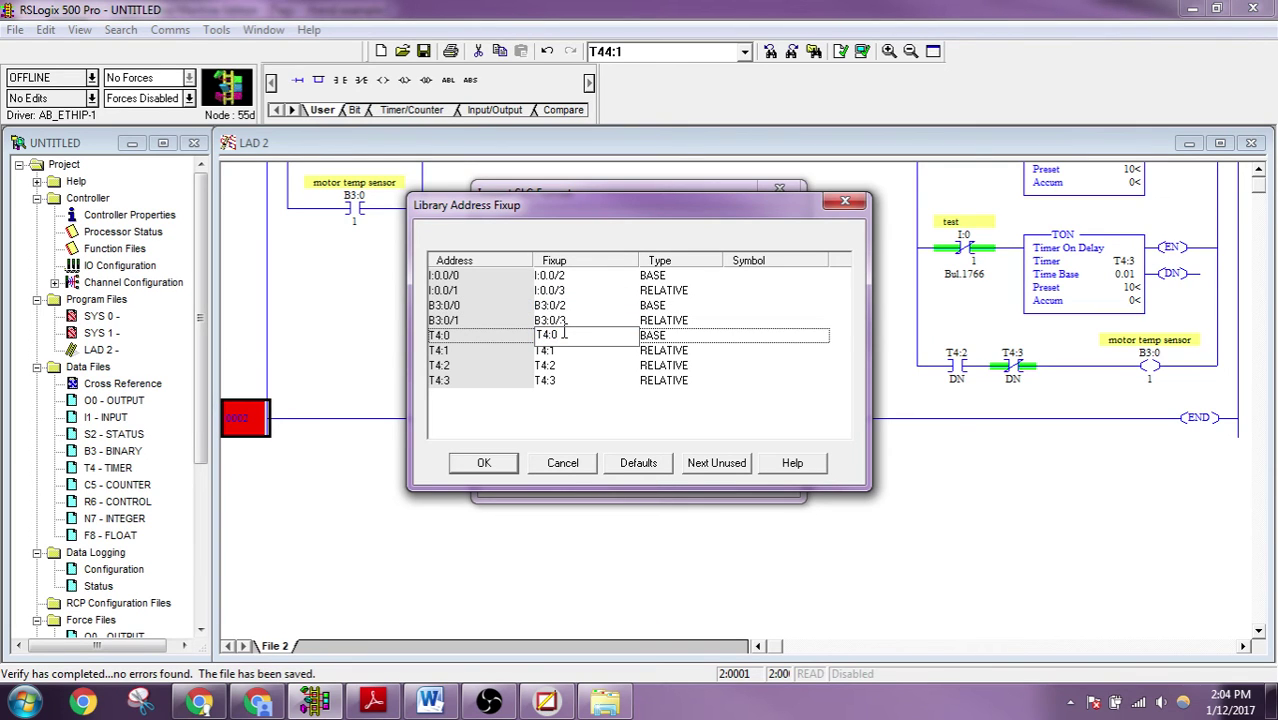
text(4)
key(Return)
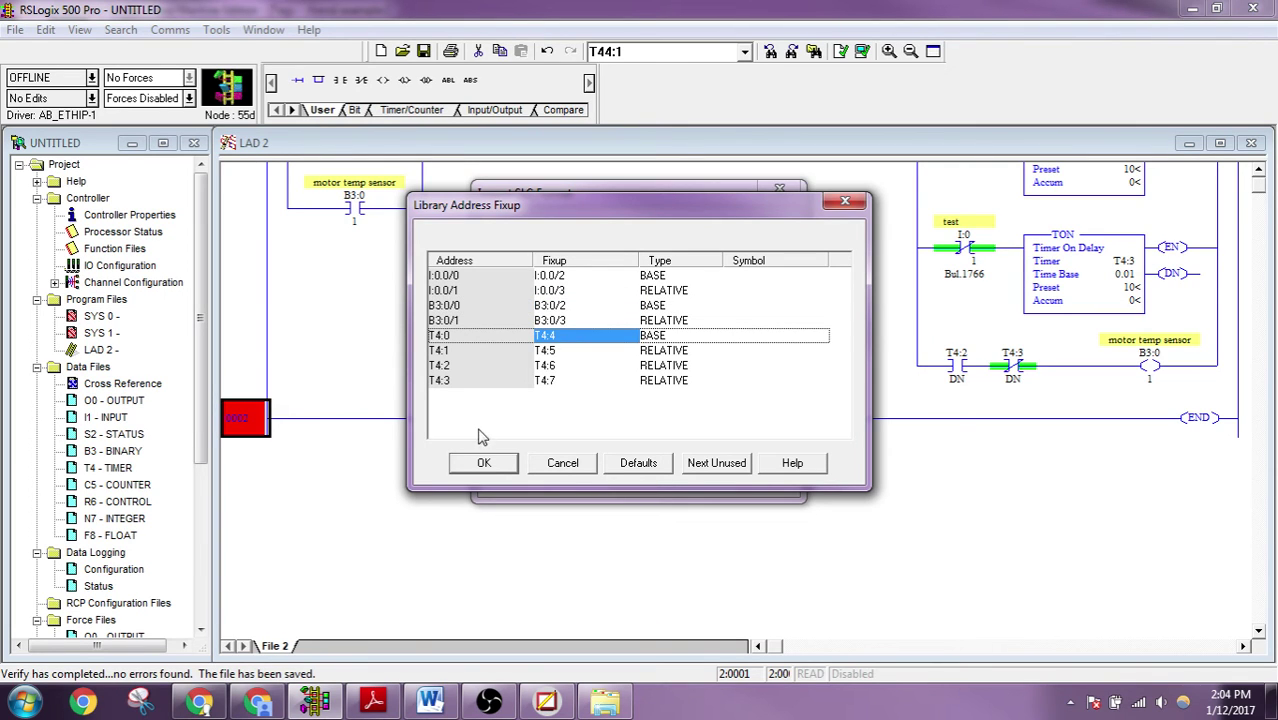
click(486, 464)
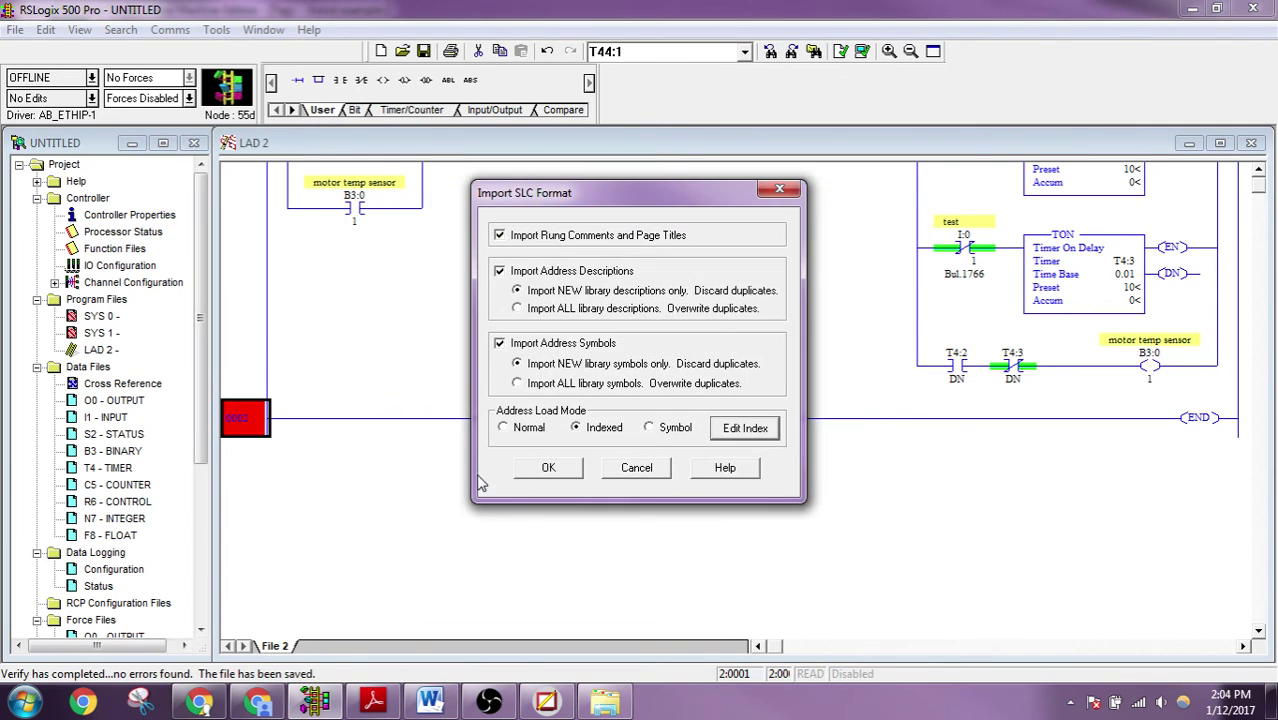
click(543, 468)
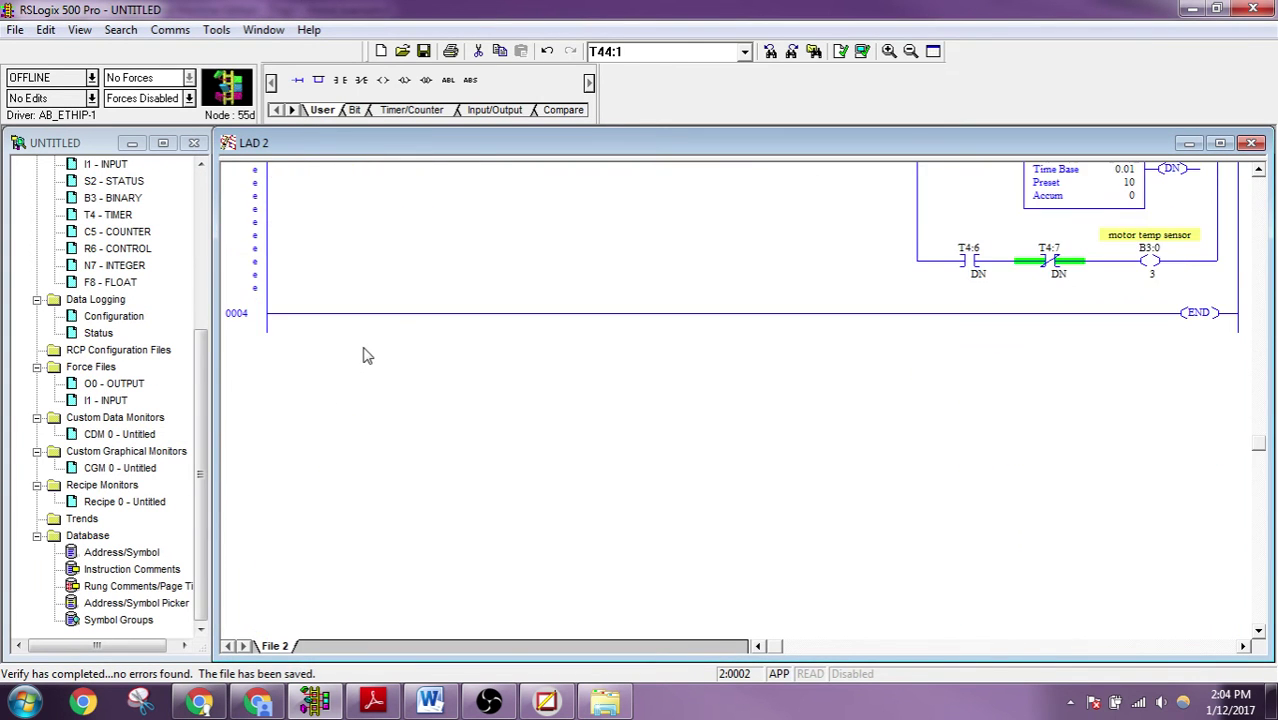
scroll(363, 355, up, 5)
scroll(363, 355, up, 5)
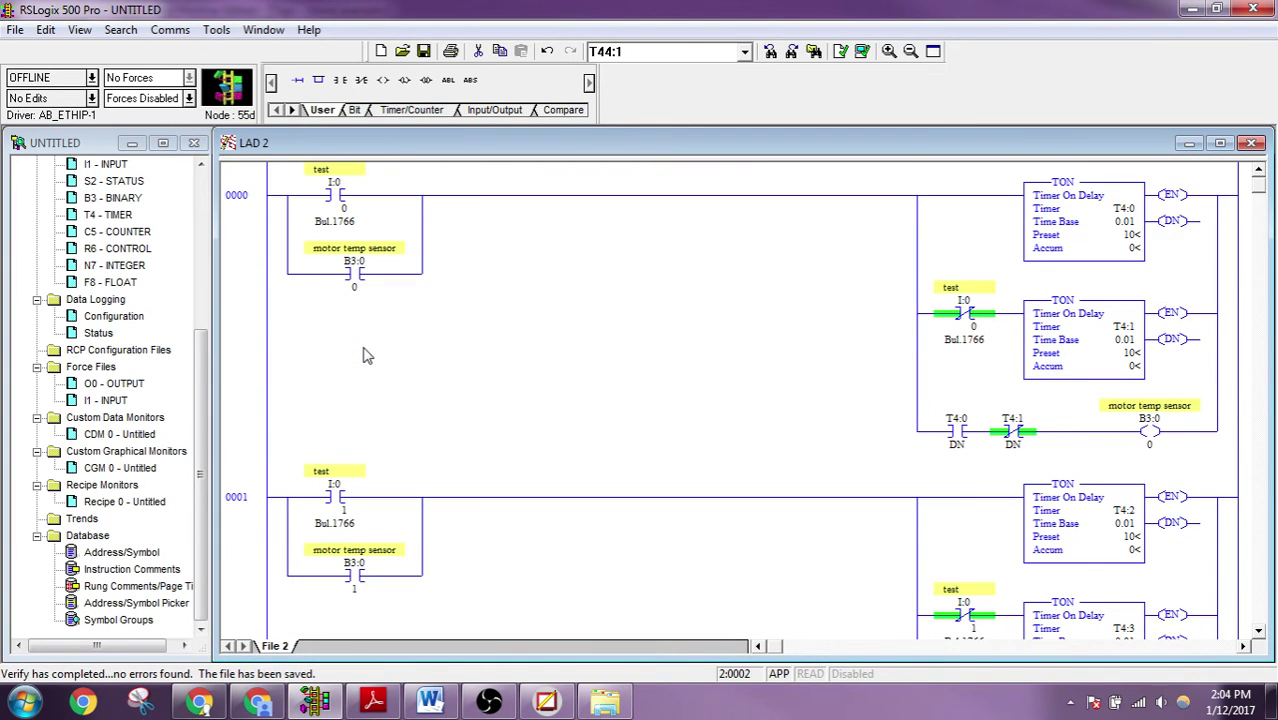
scroll(365, 356, down, 3)
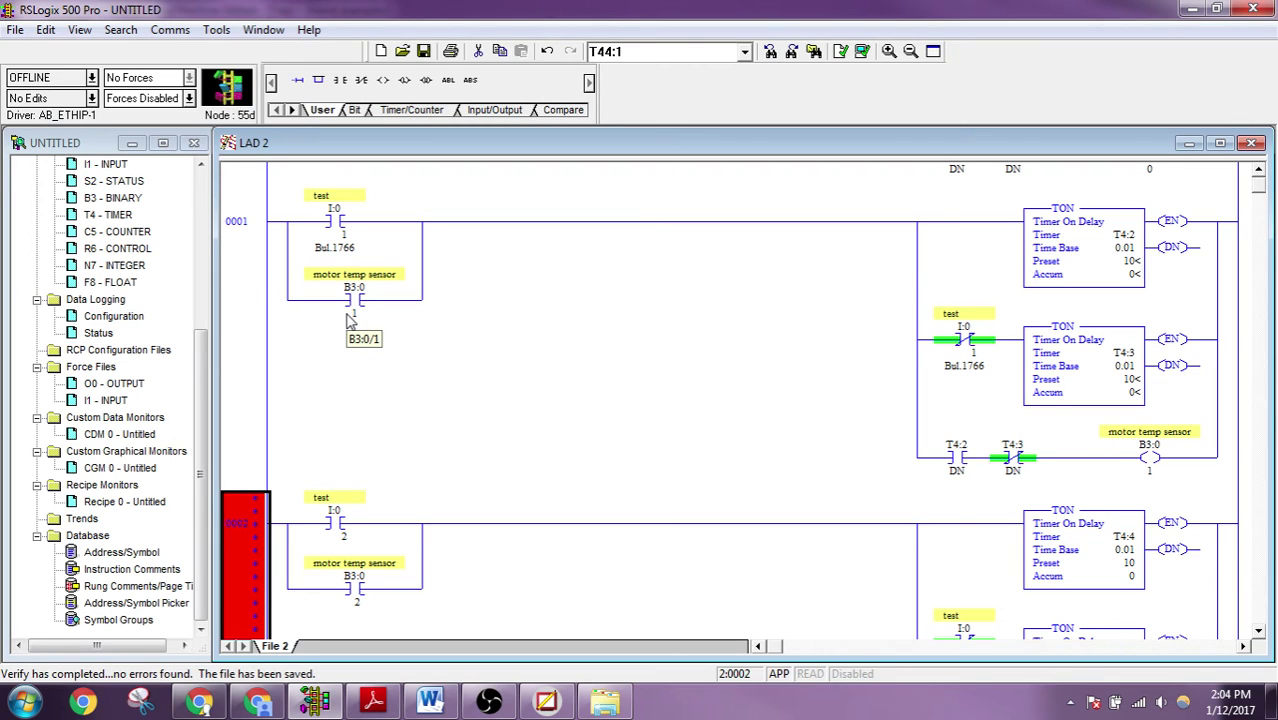
click(340, 226)
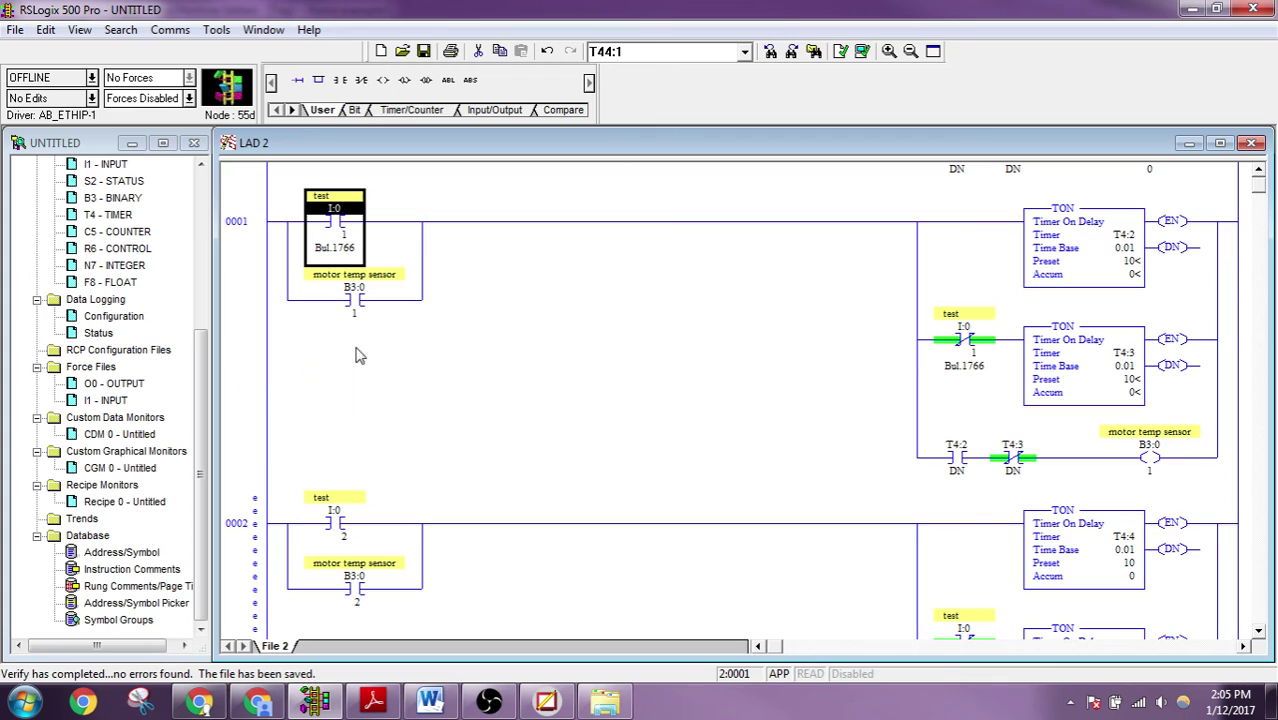
click(1164, 448)
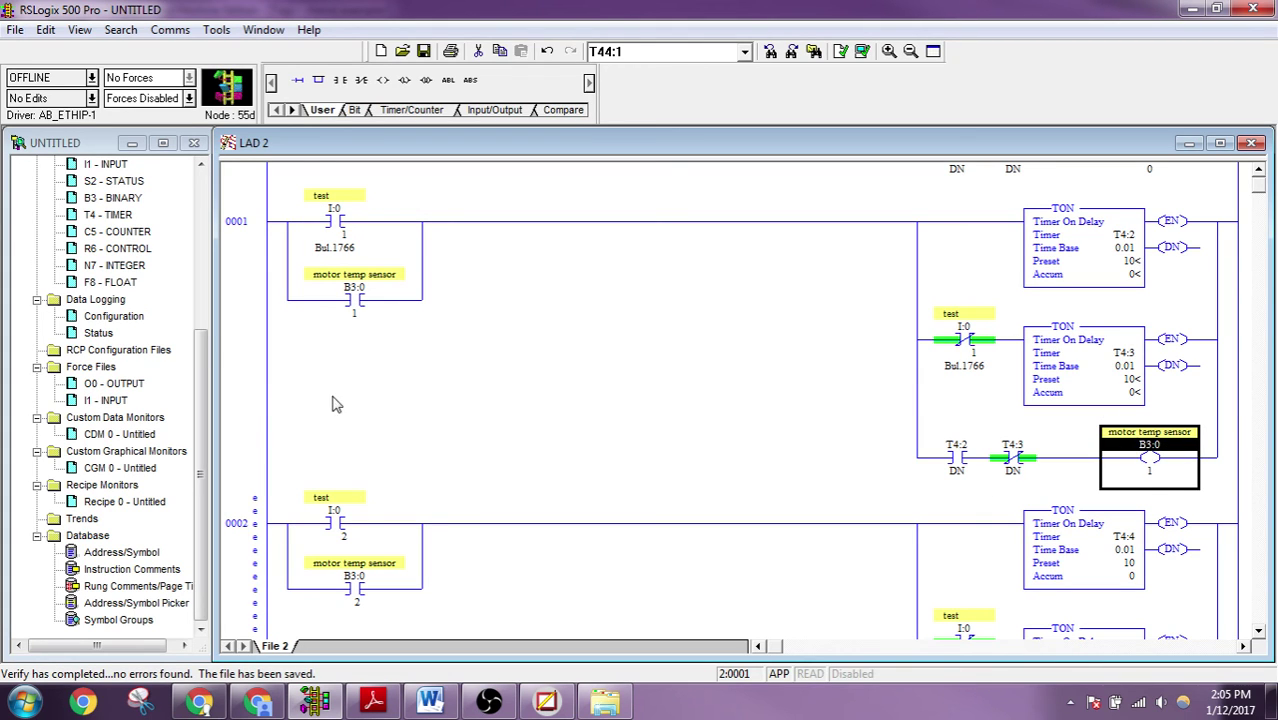
Step: Create Binary data file 9 named MAPPED BIT with 10 elements
drag(203, 404, 203, 310)
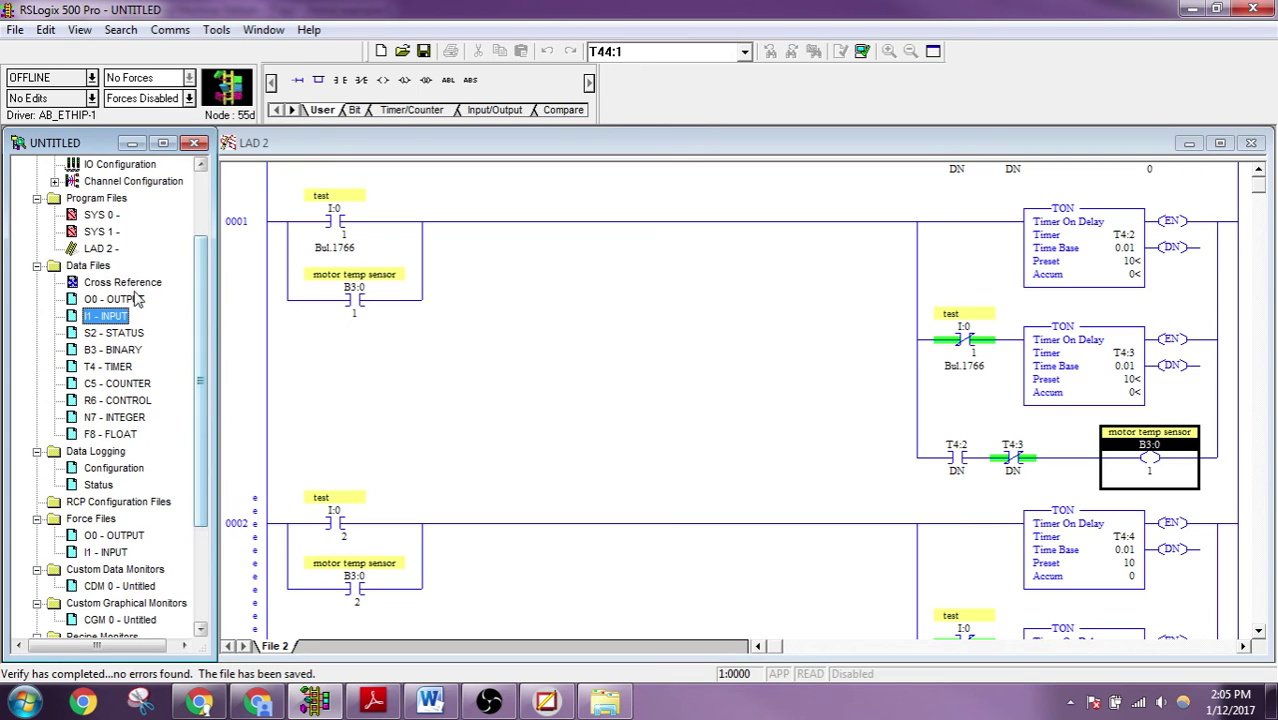
right_click(88, 265)
click(158, 288)
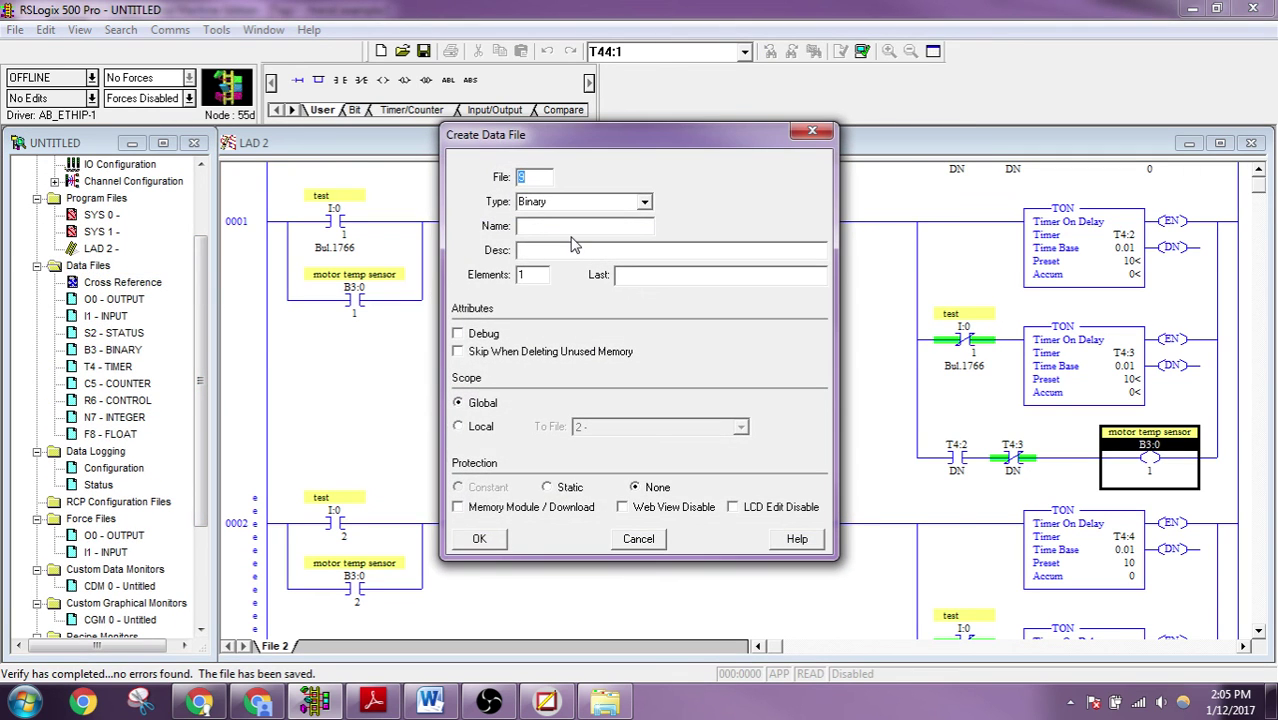
click(645, 203)
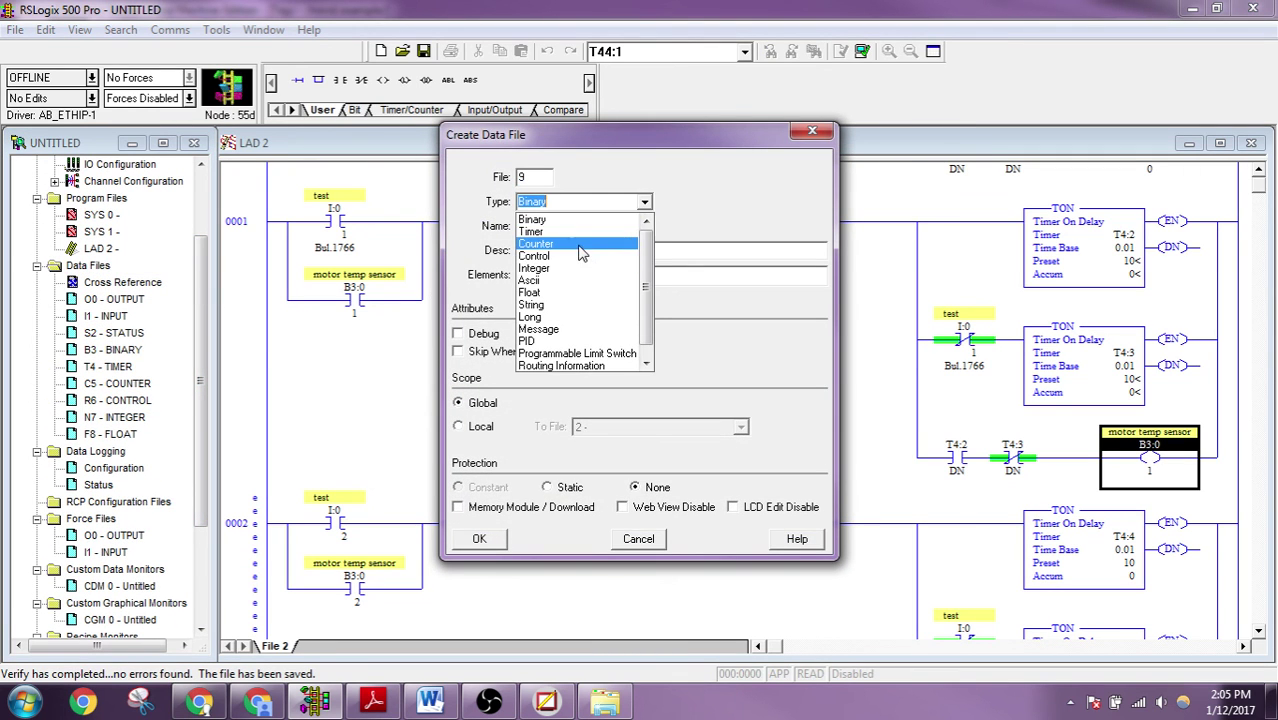
click(569, 218)
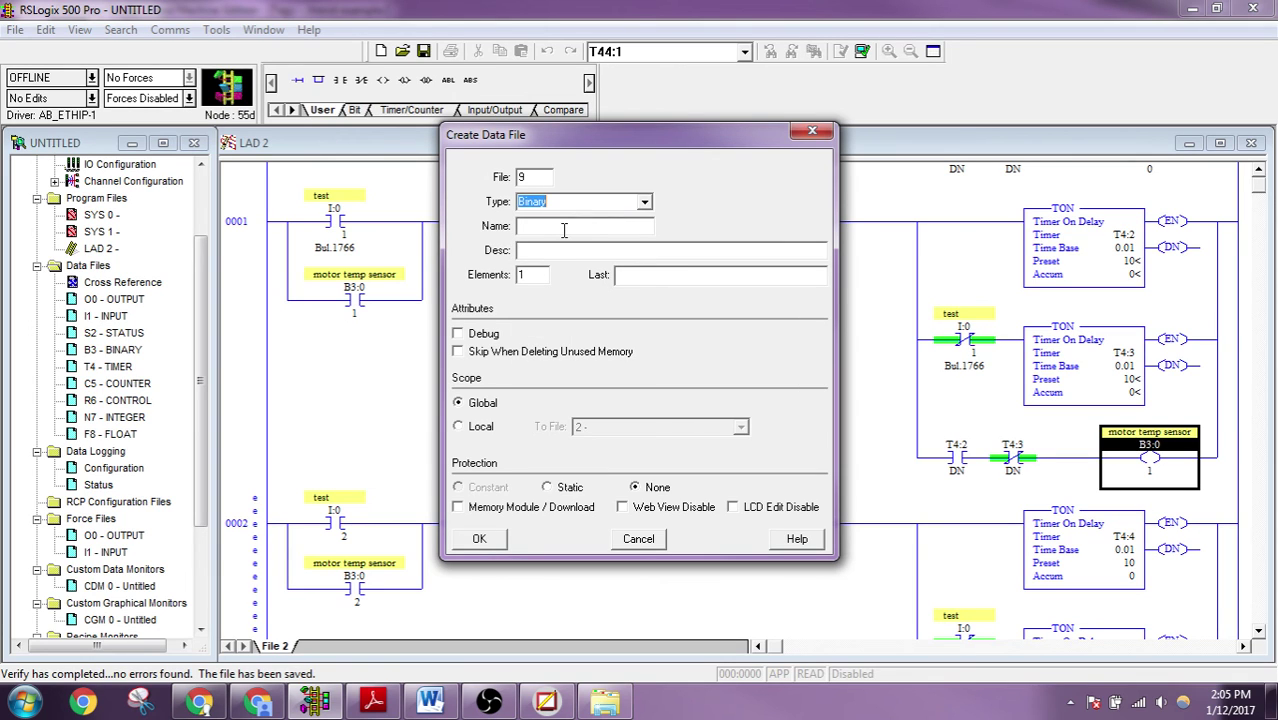
click(564, 230)
text(MAPPED BIT)
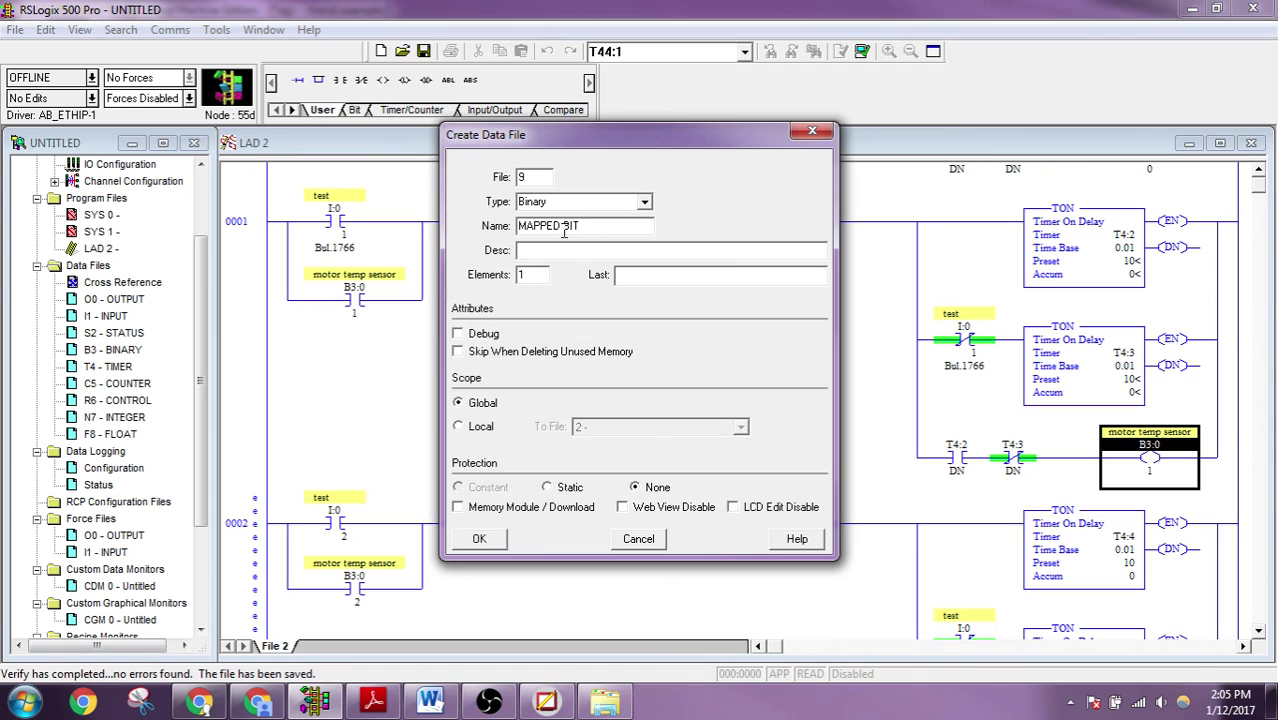
click(526, 277)
text(0)
click(479, 538)
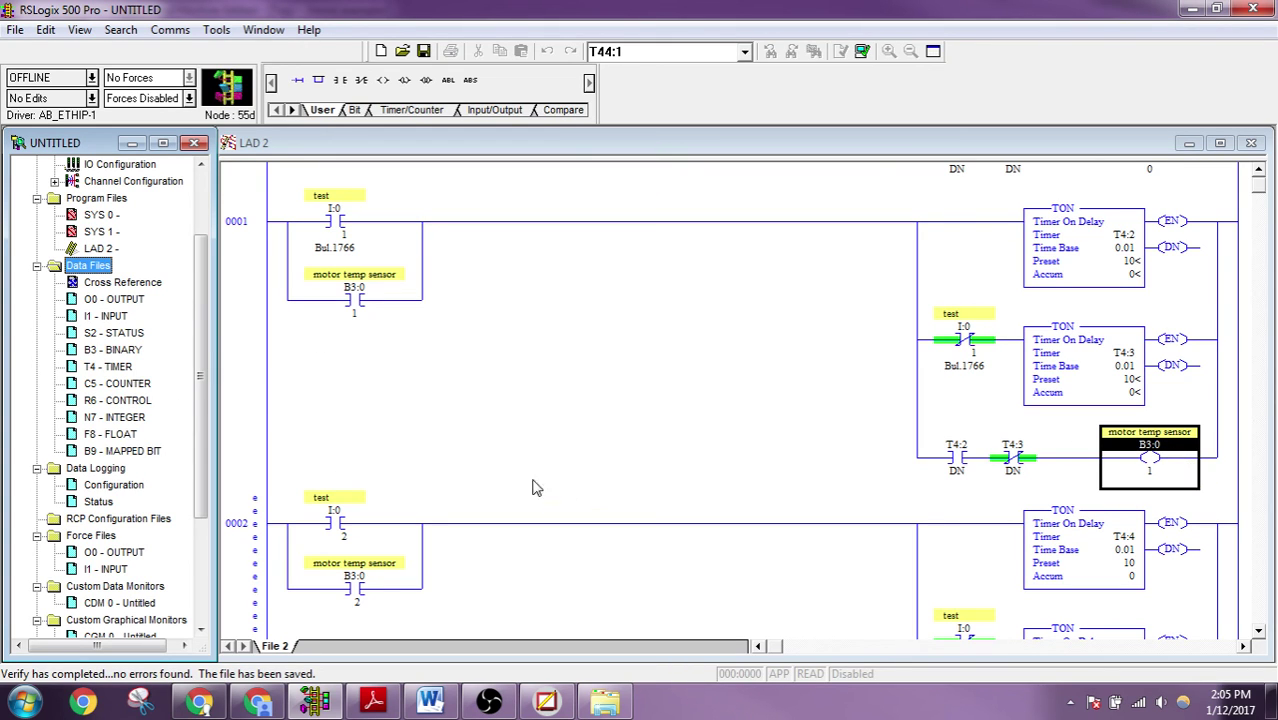
click(133, 456)
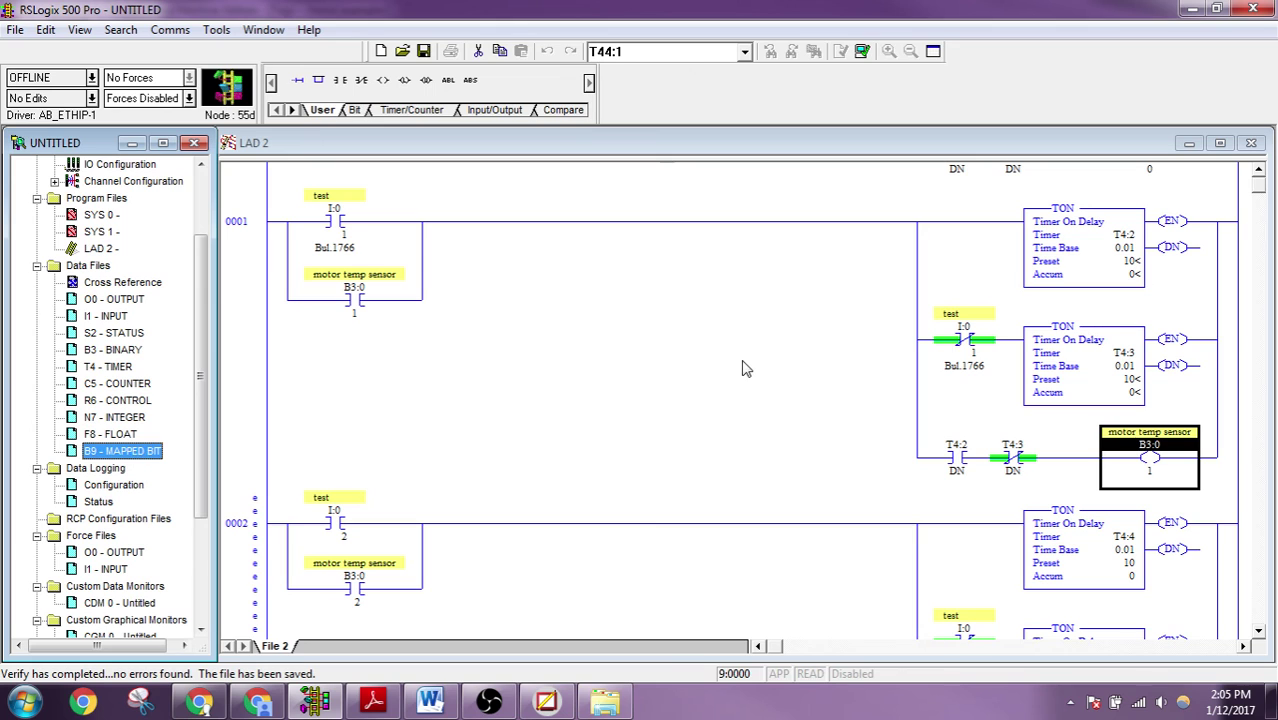
double_click(120, 349)
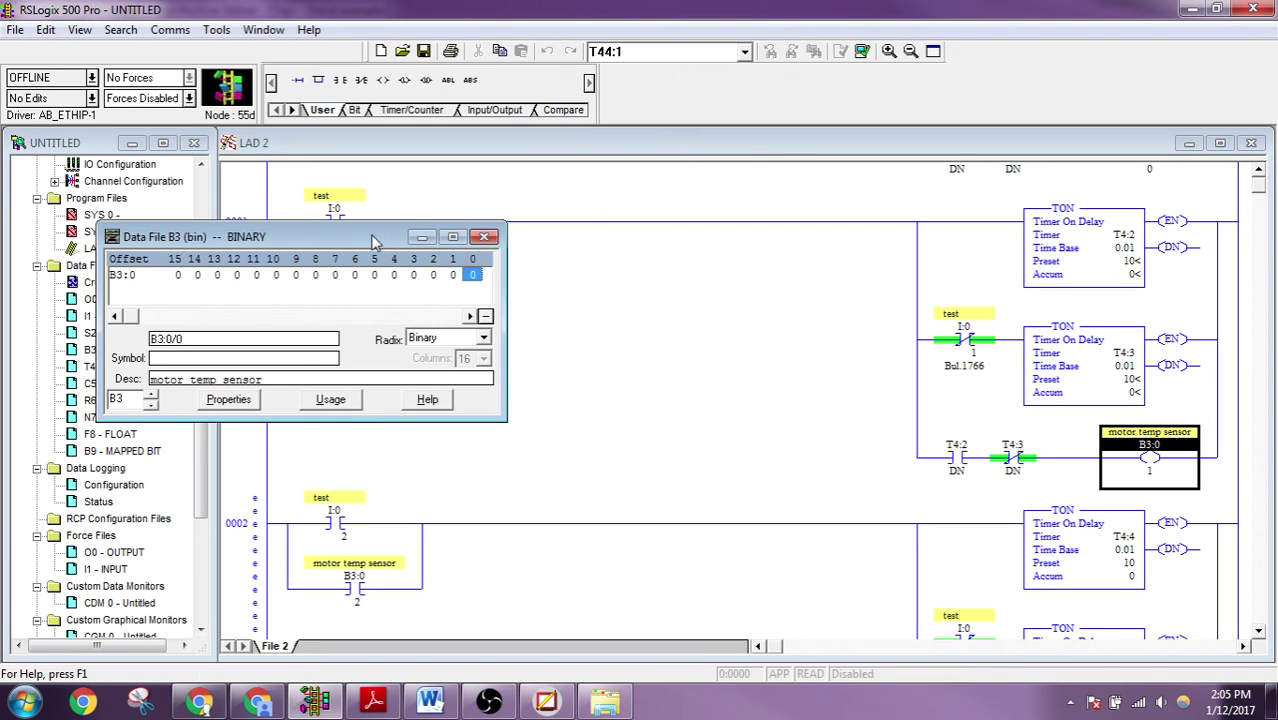
drag(370, 239, 610, 273)
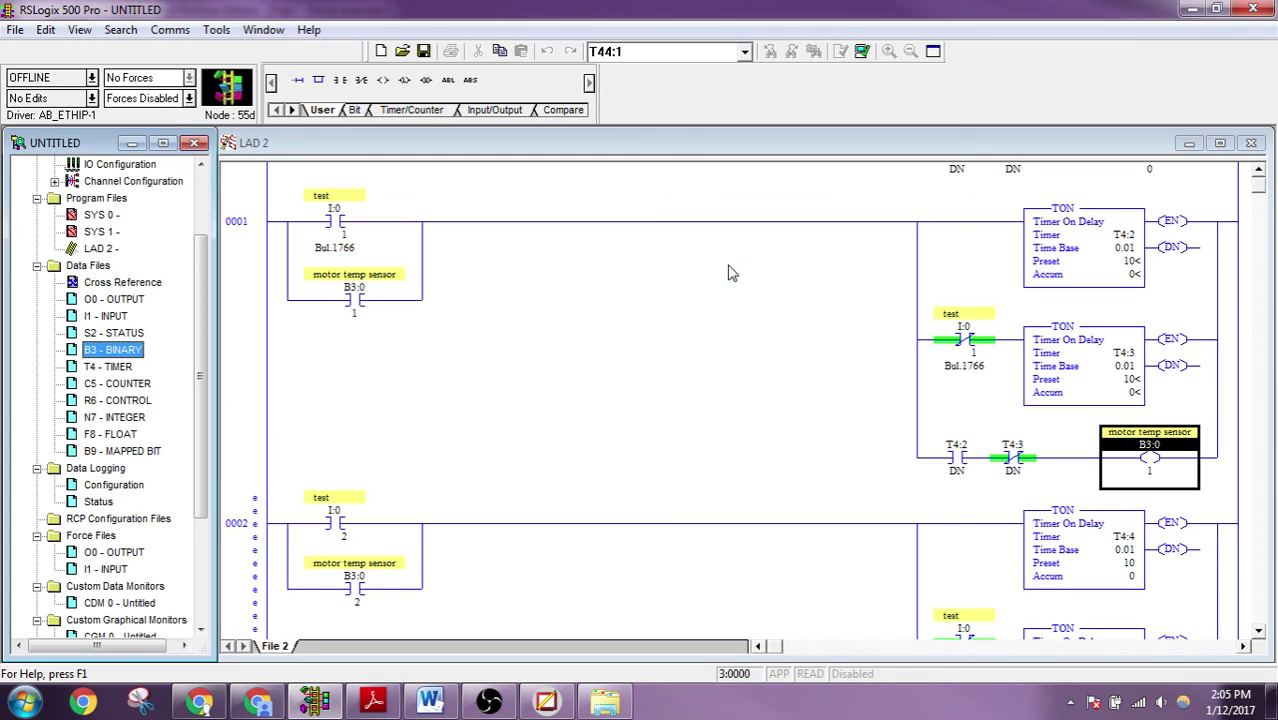
click(724, 270)
click(244, 376)
scroll(250, 380, up, 3)
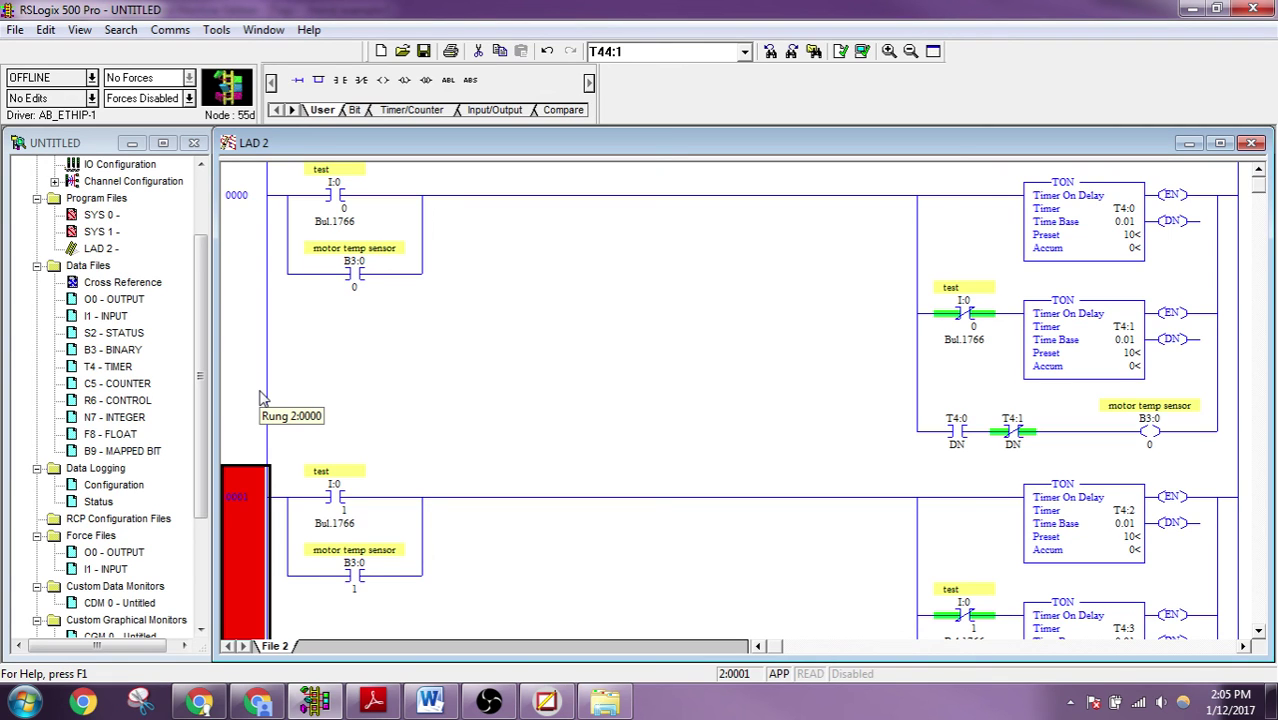
double_click(255, 224)
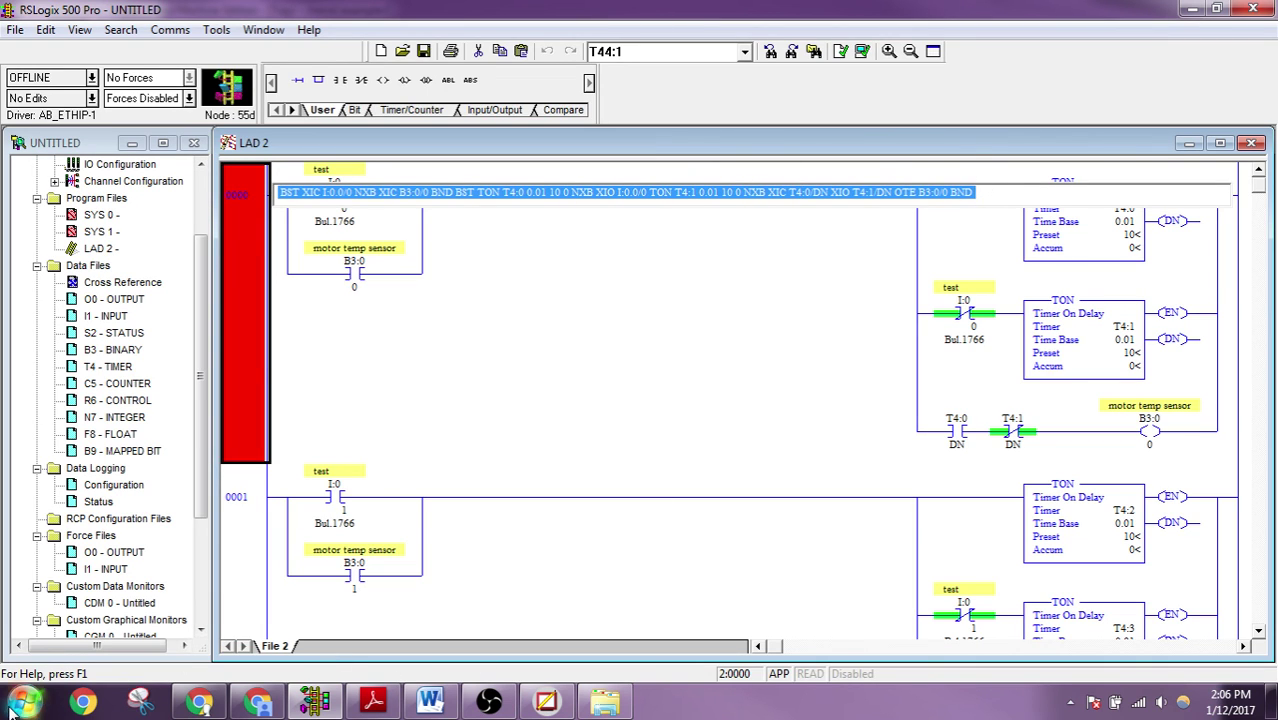
click(410, 198)
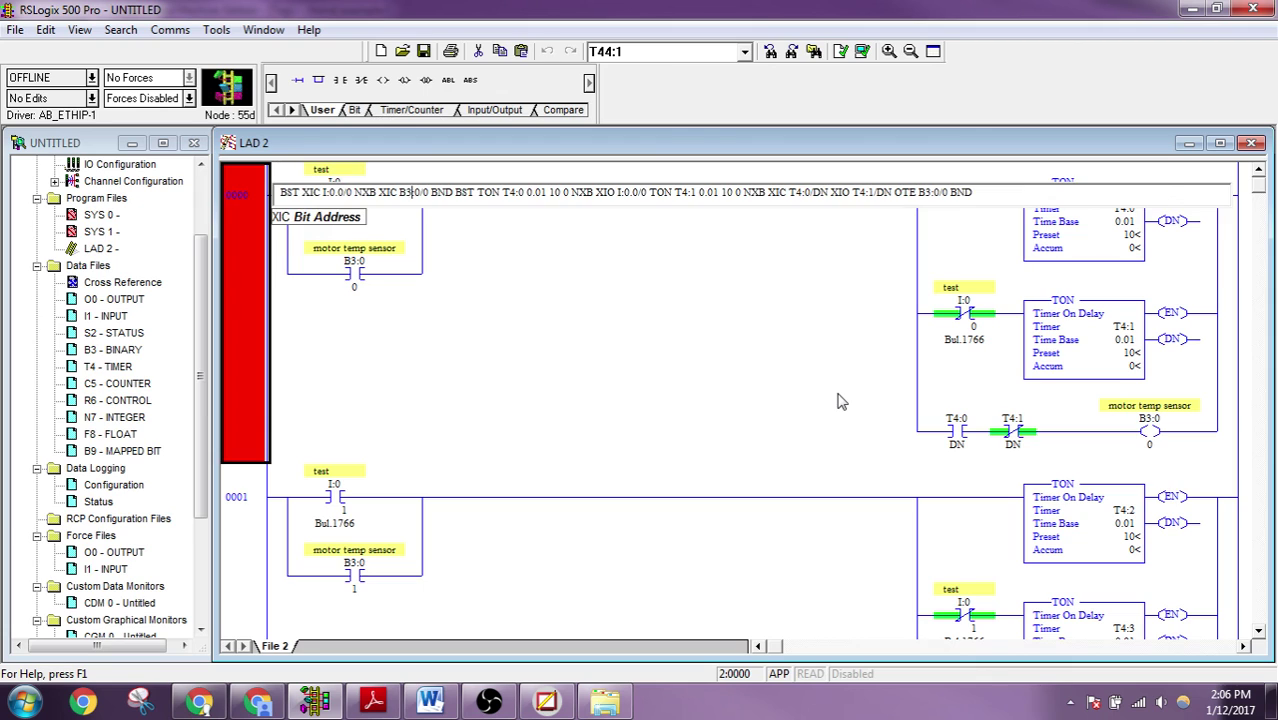
key(Return)
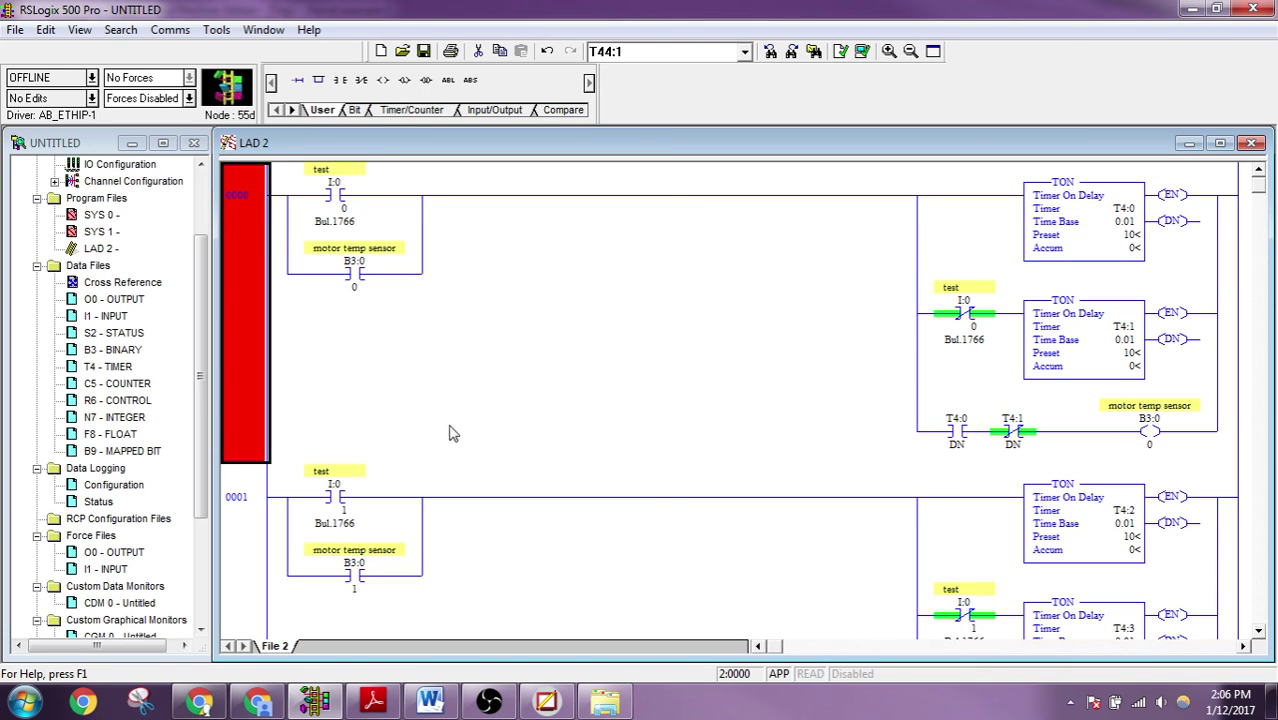
click(238, 505)
scroll(294, 485, down, 2)
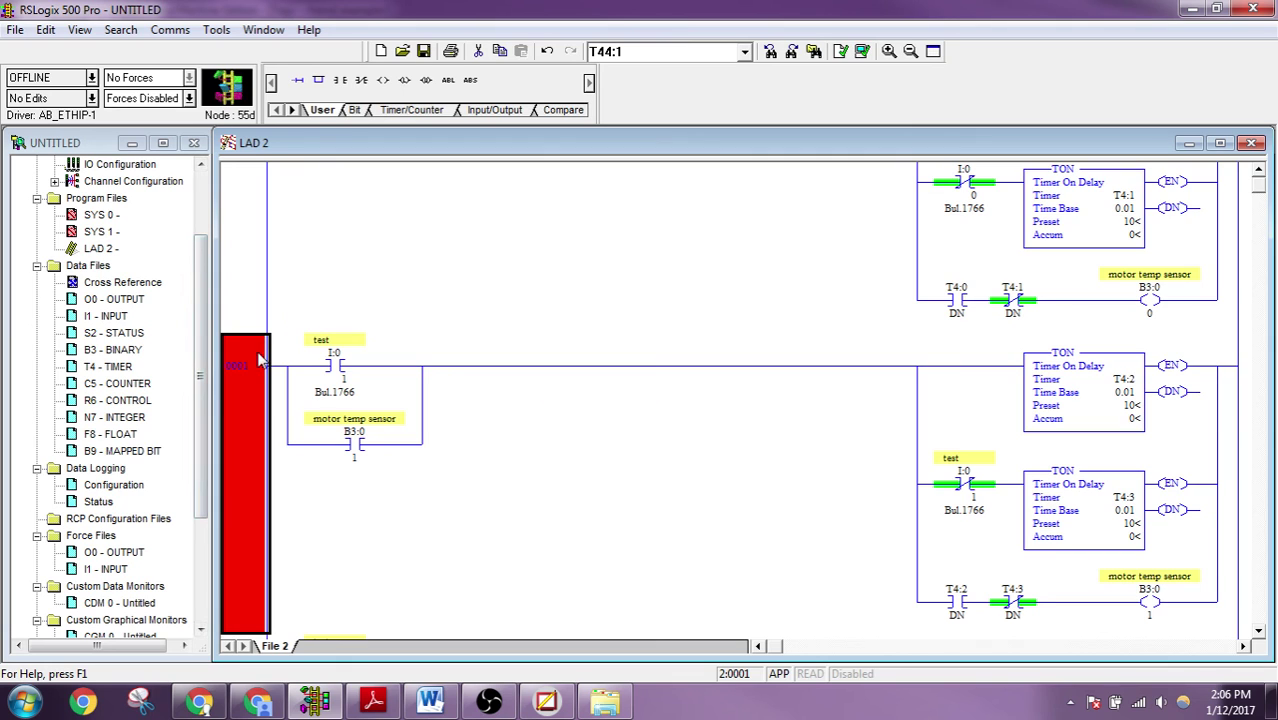
key(ctrl+v)
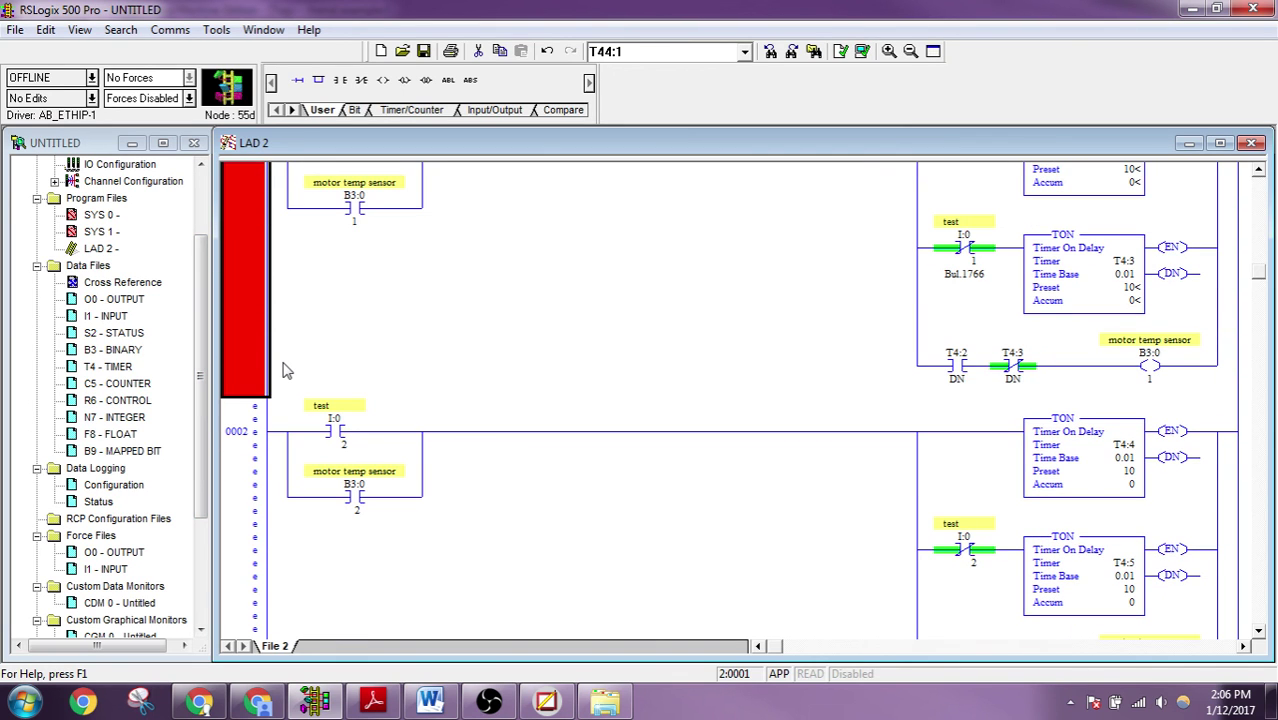